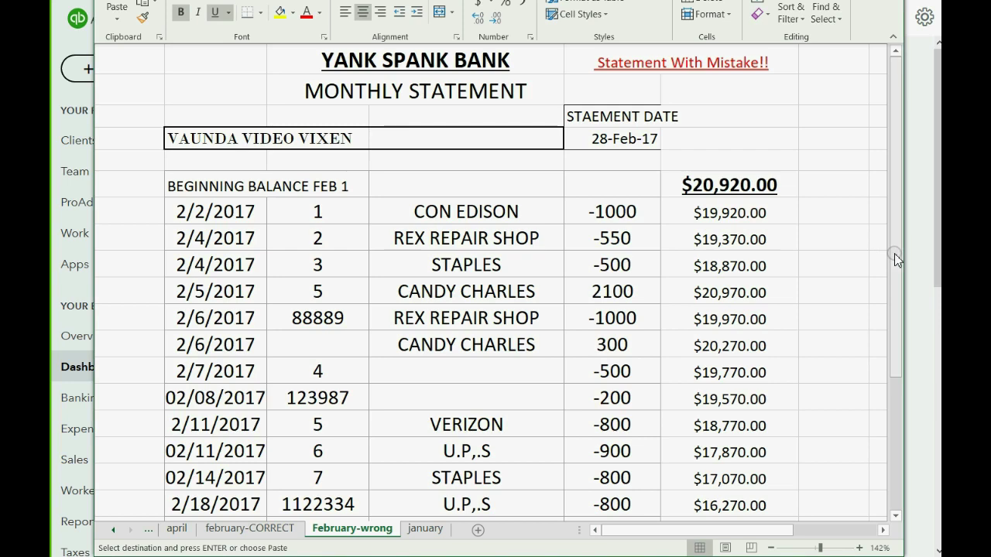
Check the beginning and ending balances on the February-wrong bank statement sheet
mouse_move(898, 358)
mouse_down()
mouse_move(894, 509)
mouse_move(896, 358)
mouse_up()
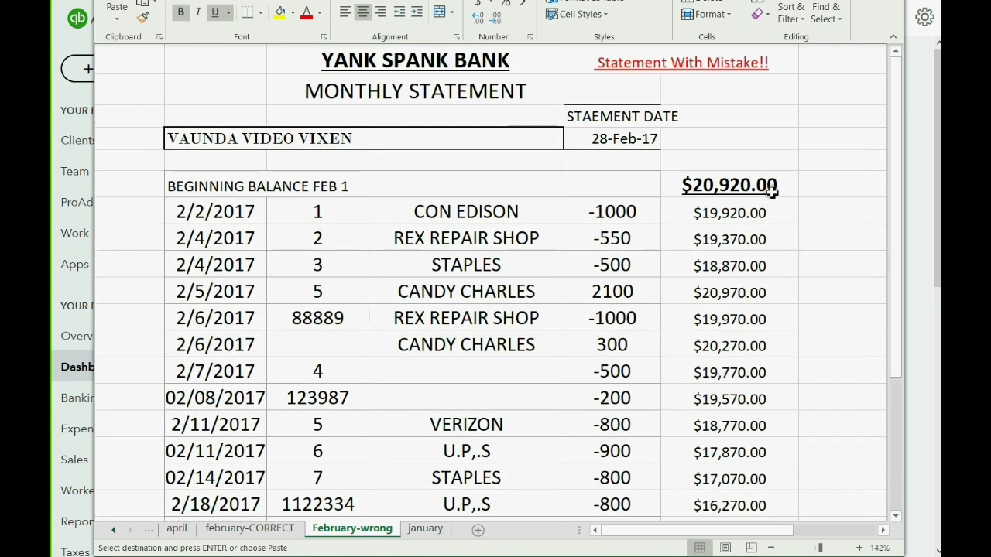
click(770, 186)
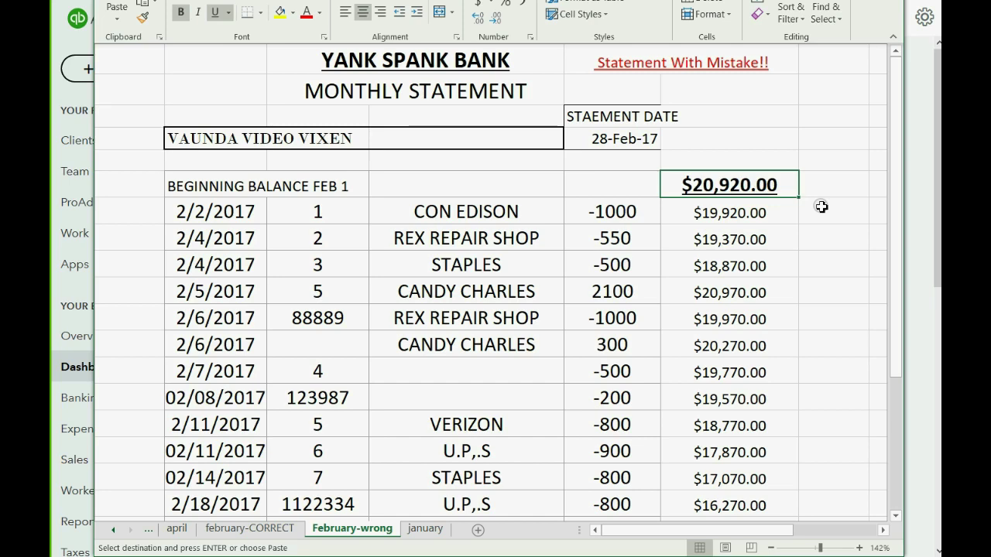
drag(892, 223, 880, 364)
click(751, 484)
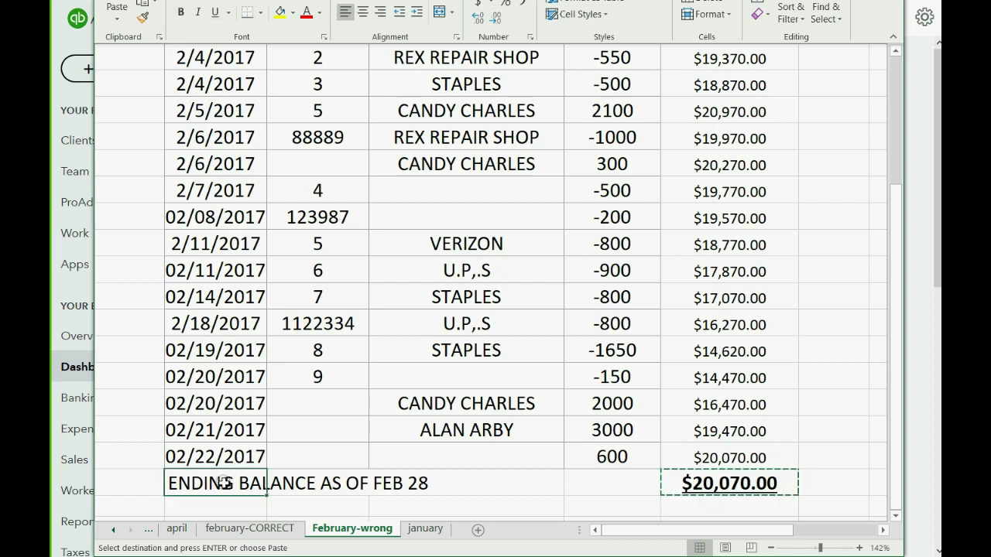
Switch to QuickBooks and resume reconciling the CASH IN BANK account
click(244, 556)
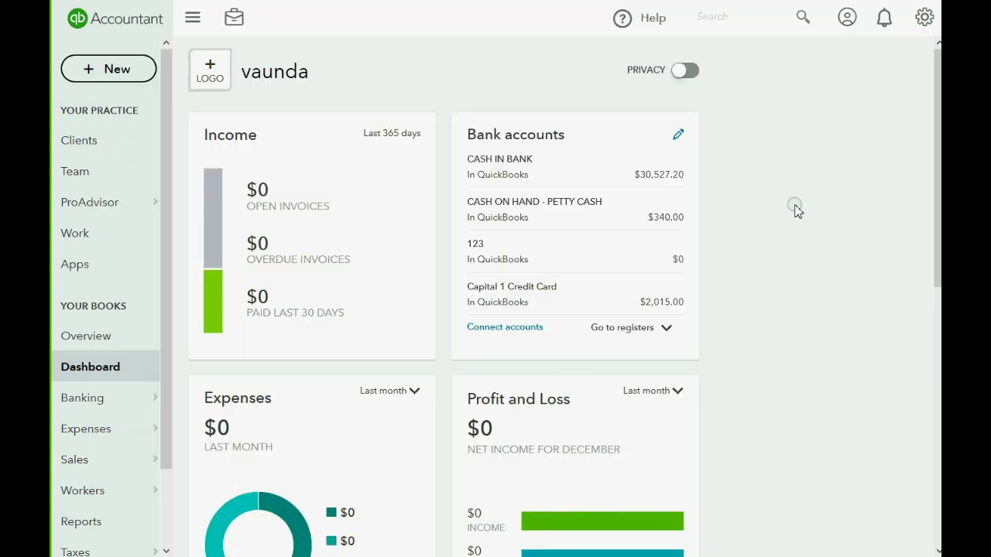
click(925, 20)
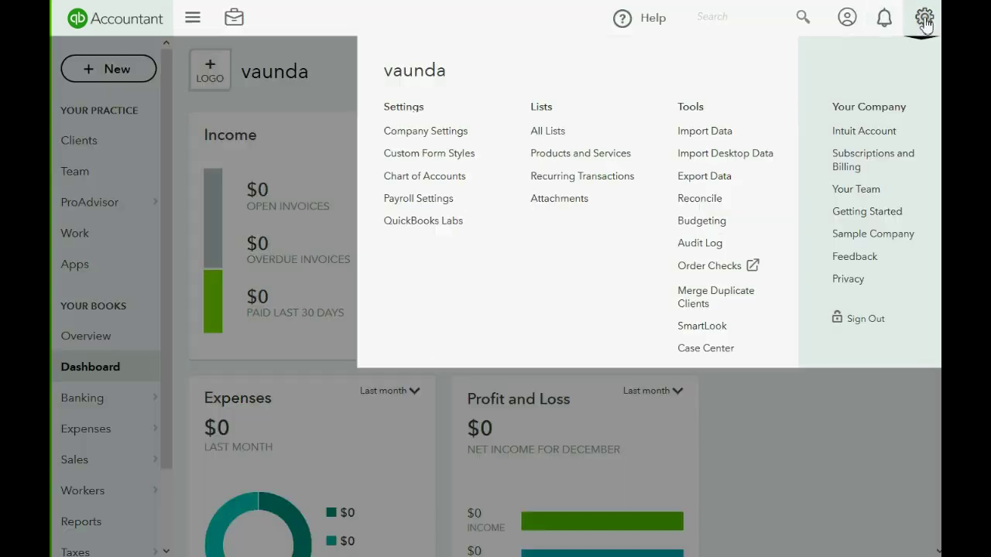
click(700, 200)
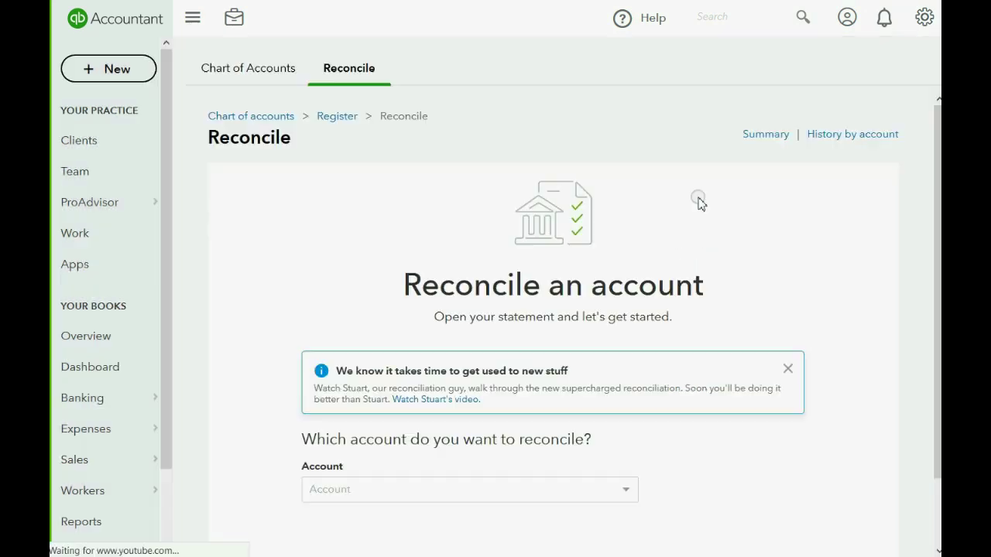
scroll(688, 206, down, 2)
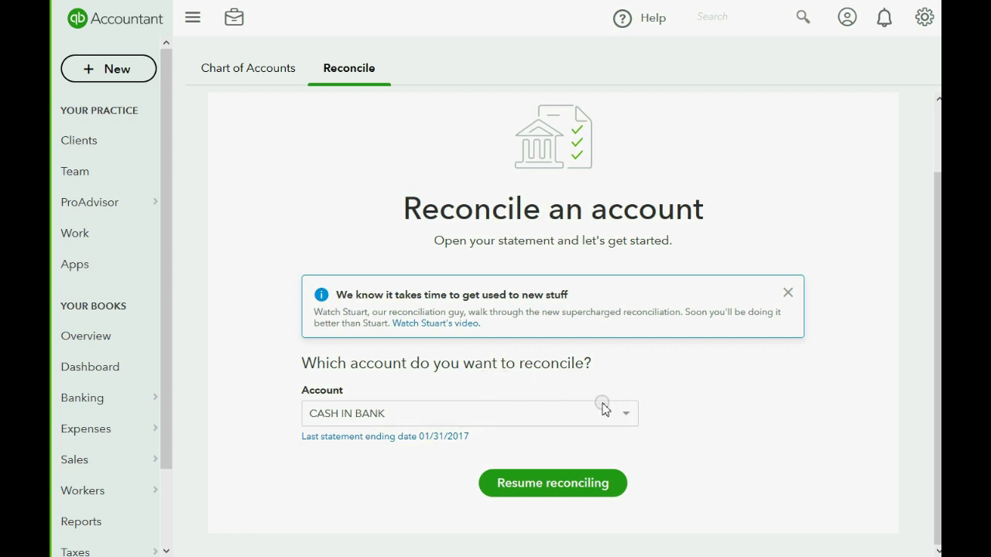
click(574, 487)
Check the ending balance and ending date in the reconciliation's statement information, leaving them as they are
click(764, 88)
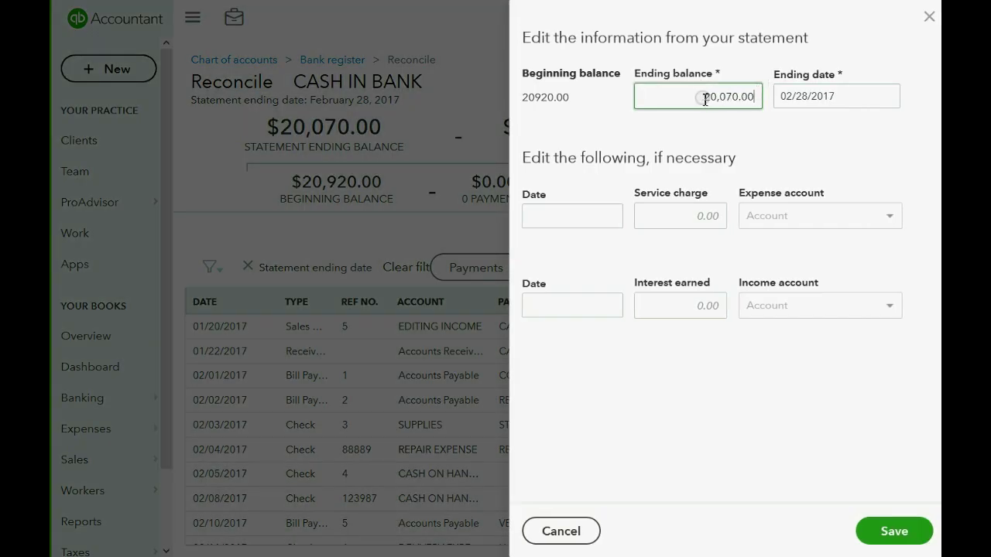
drag(702, 95, 764, 101)
click(823, 163)
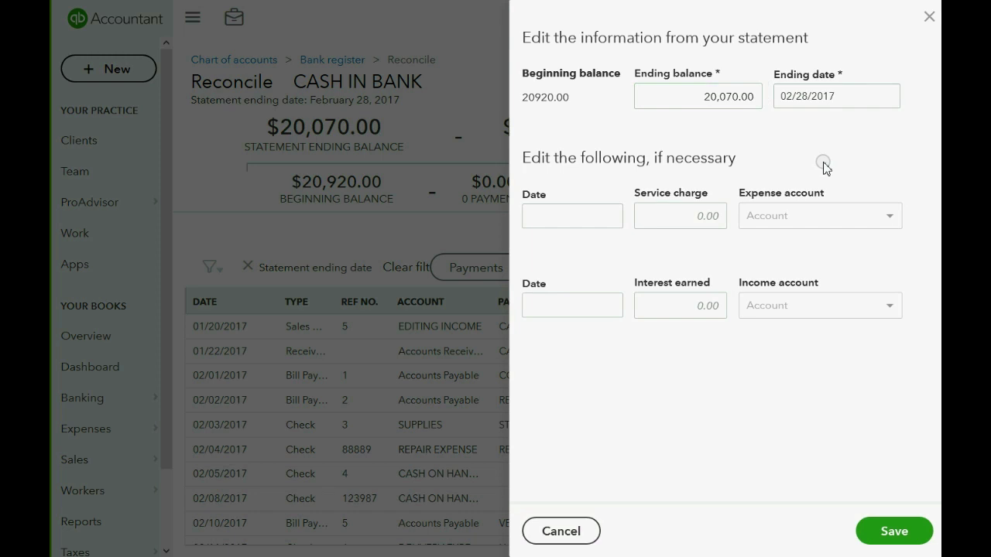
click(562, 531)
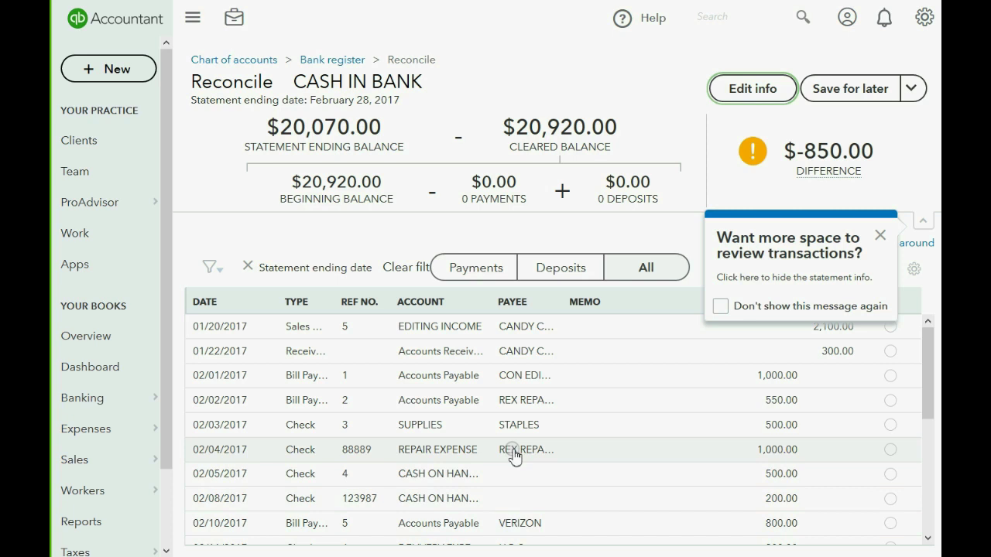
Dismiss the tip about more review space permanently, and view the deposits, the payments and all transactions
click(721, 308)
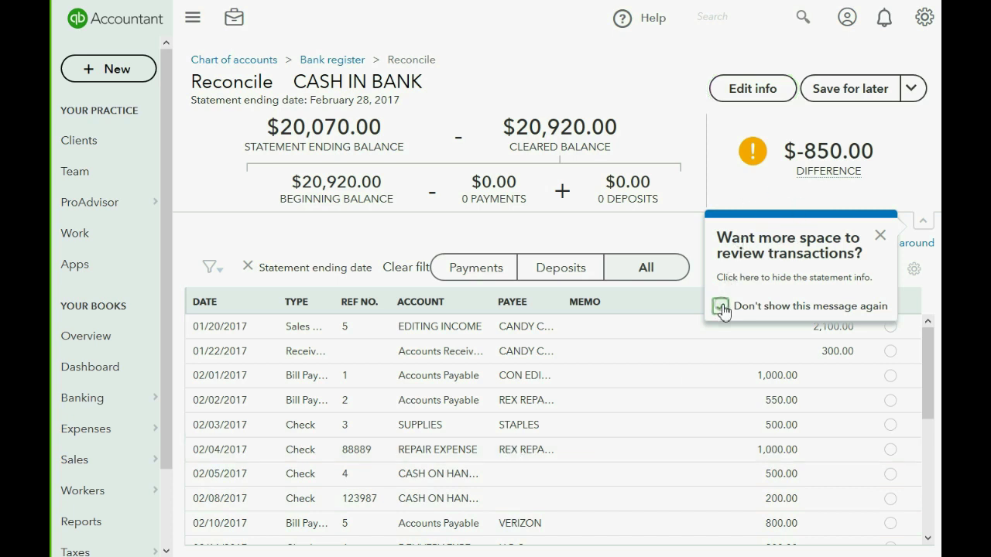
click(881, 236)
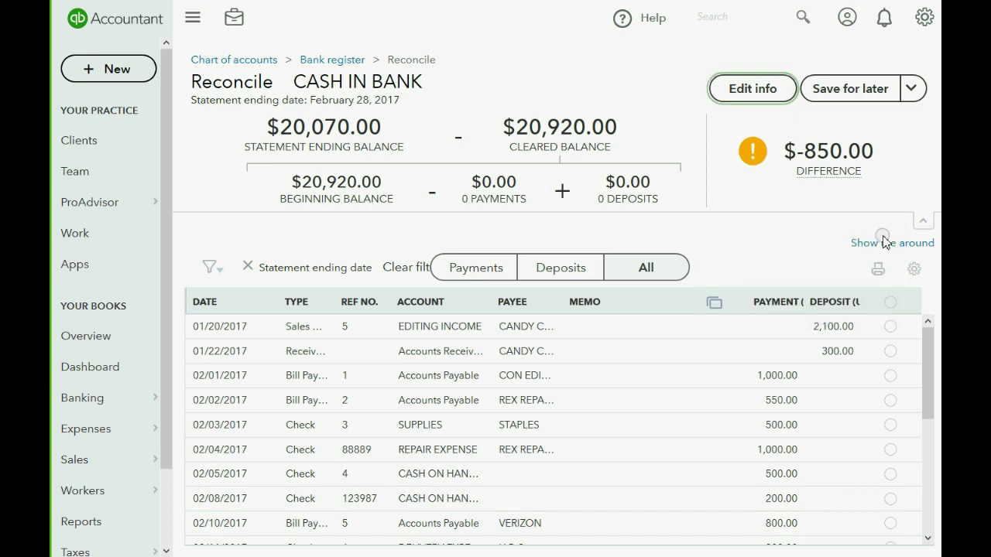
click(565, 269)
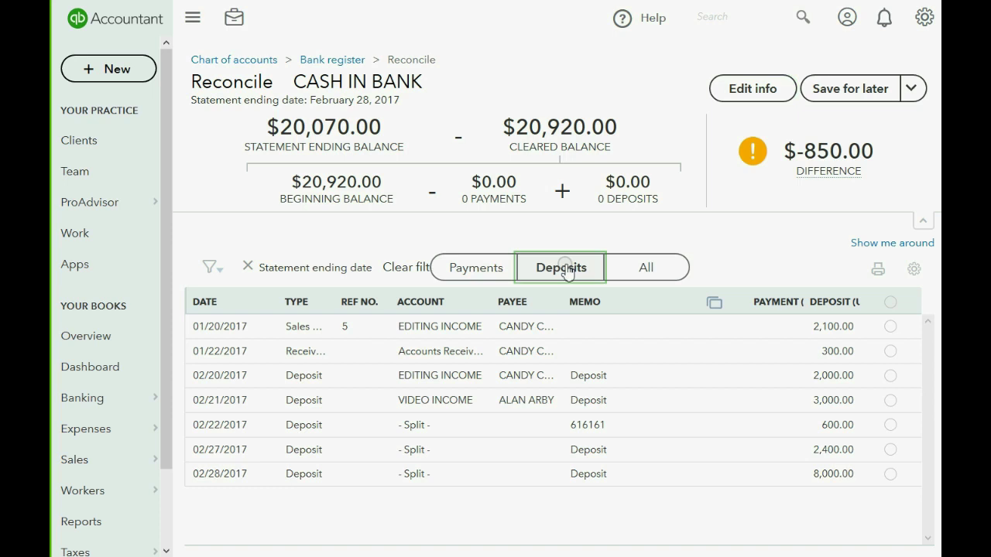
click(479, 267)
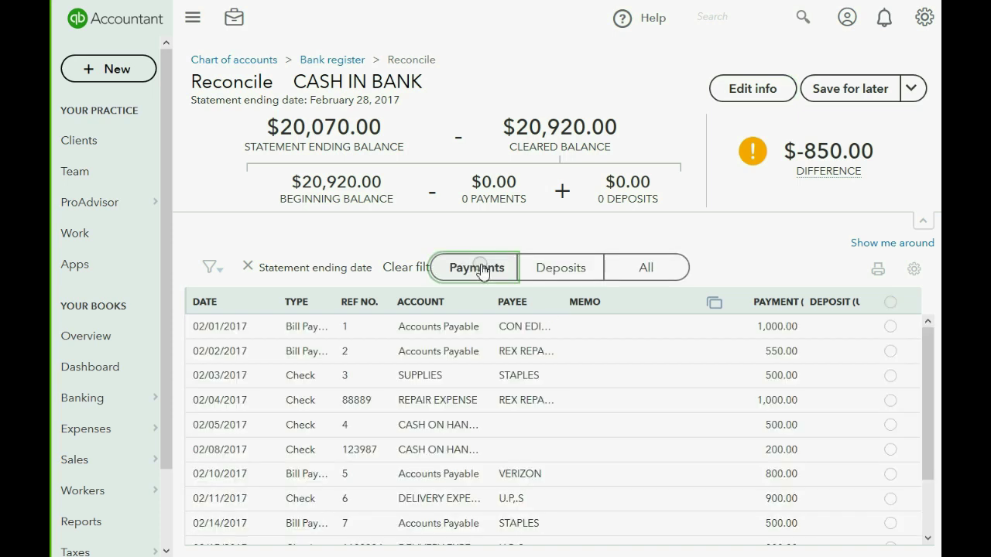
click(642, 266)
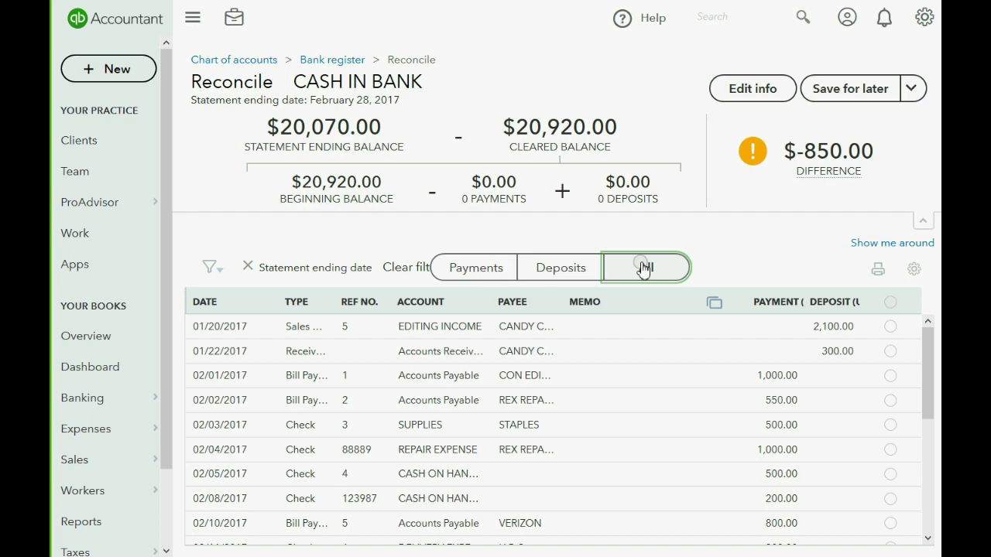
Locate the Con Edison payment of 1000 on the Excel statement and mark it as cleared in the QuickBooks reconciliation
click(236, 556)
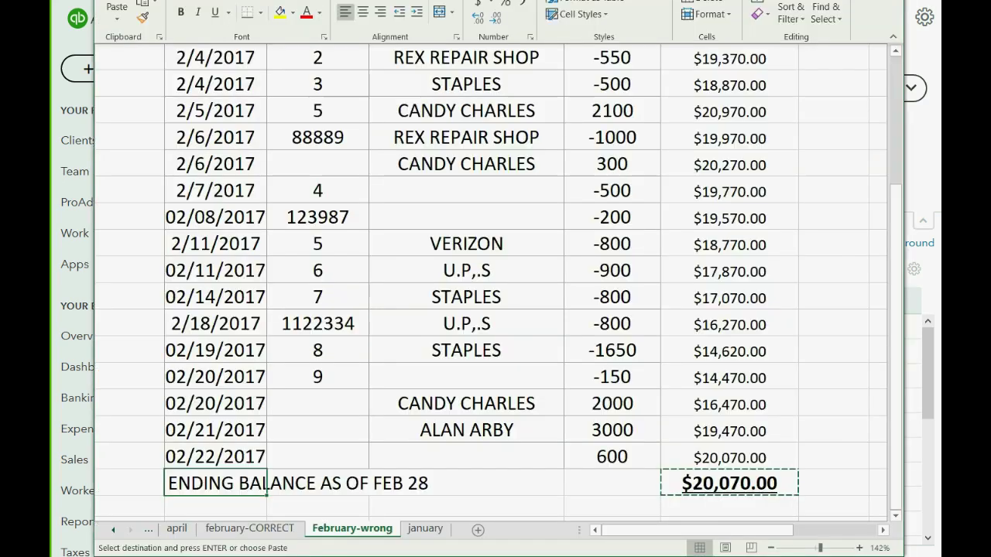
drag(898, 259, 880, 109)
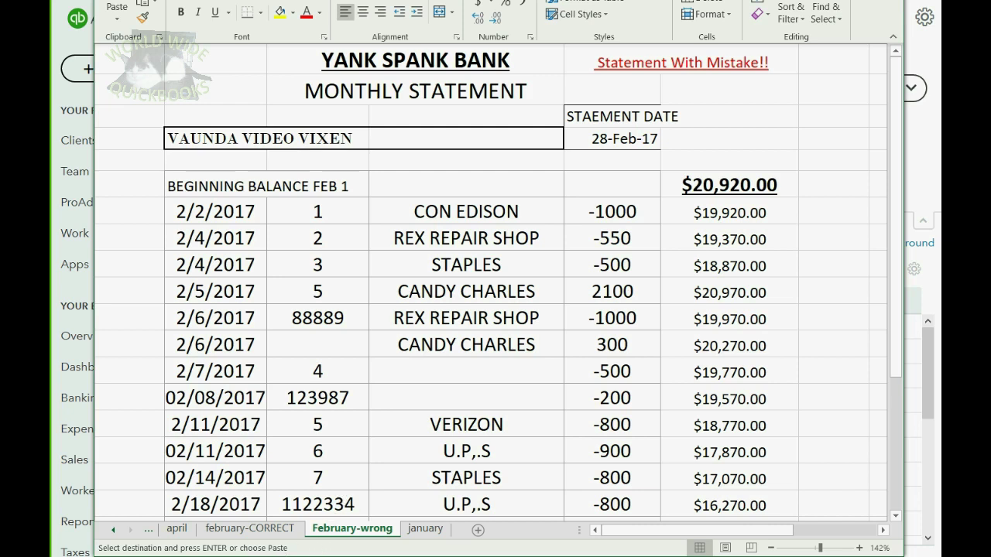
mouse_move(270, 556)
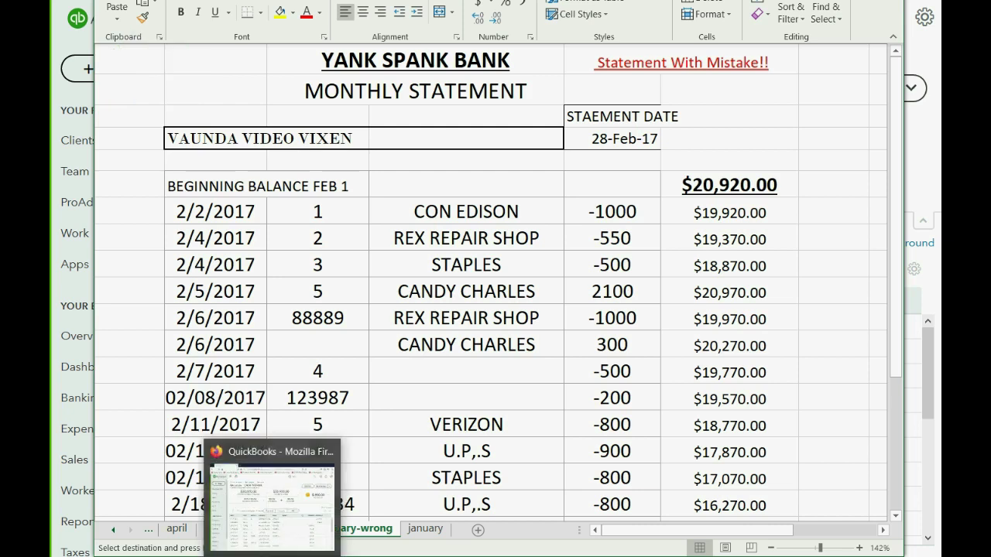
click(232, 216)
drag(233, 216, 589, 214)
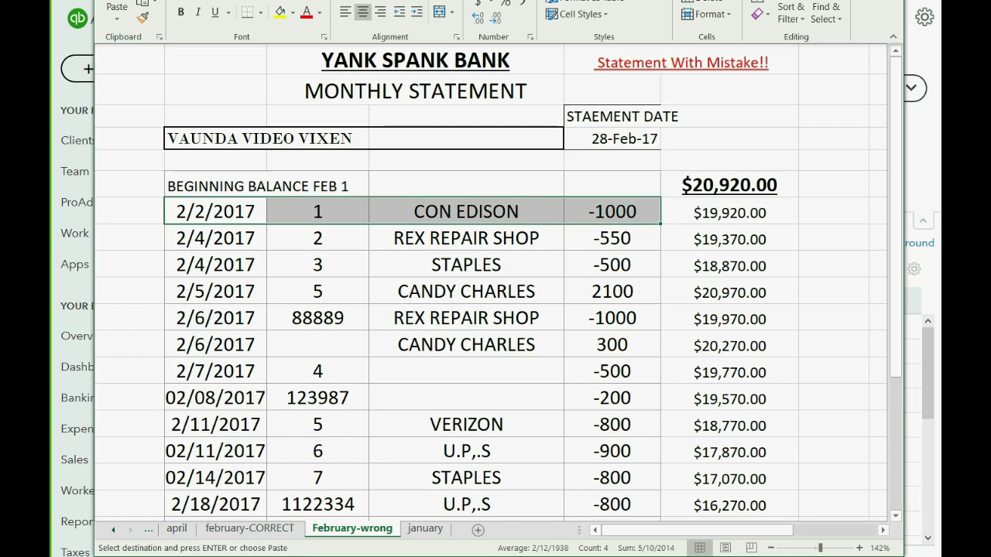
key(alt+Tab)
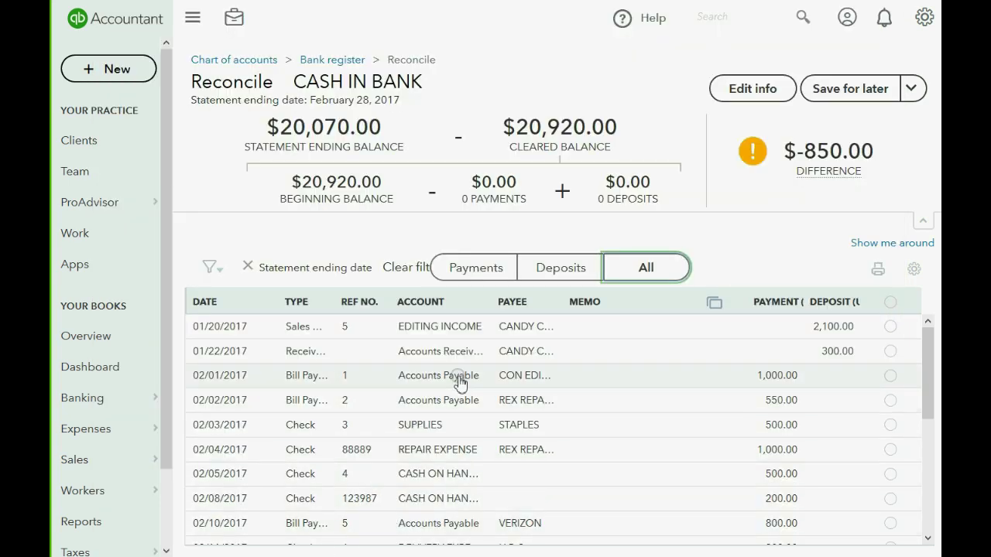
click(891, 375)
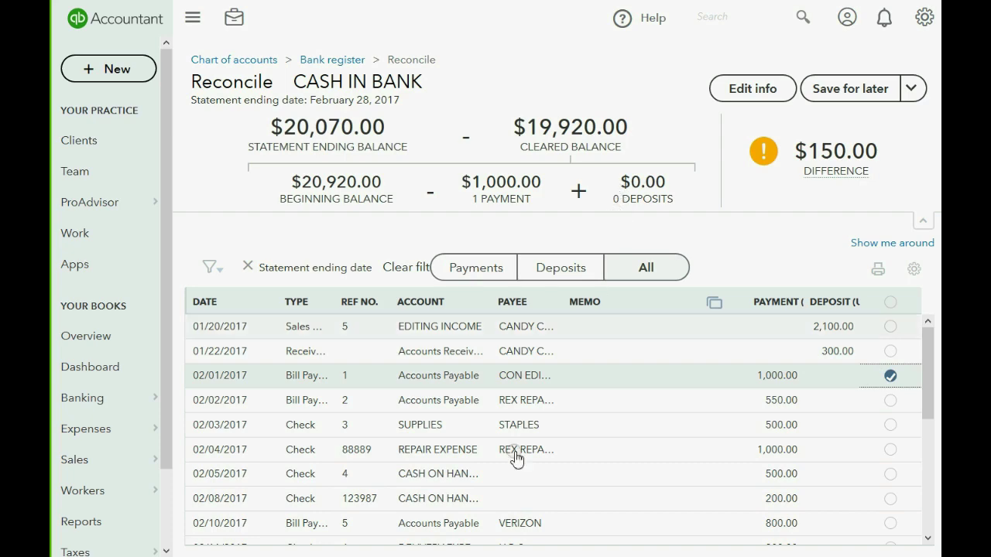
Fill the Con Edison row on the Excel statement, from date to amount, with light blue
key(alt+Tab)
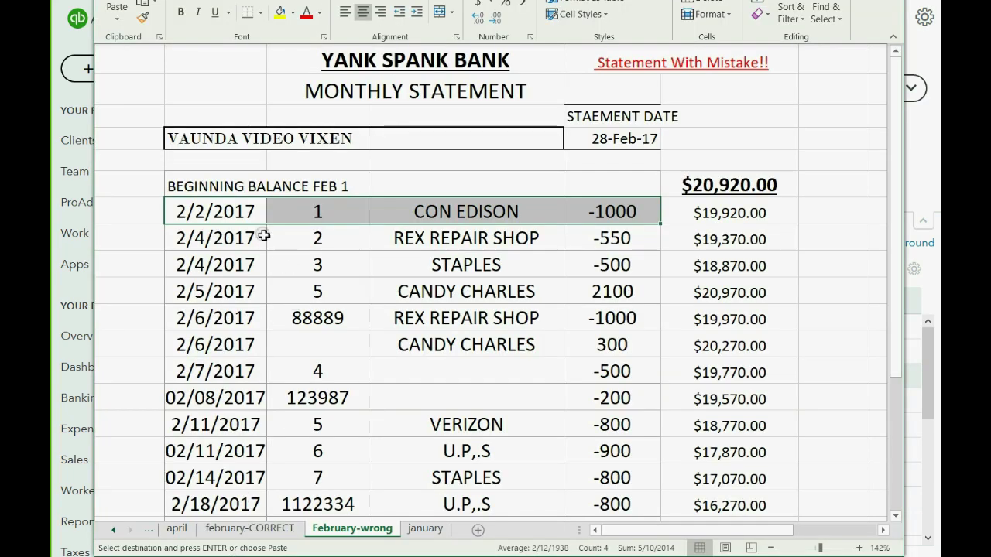
click(233, 238)
drag(282, 238, 615, 238)
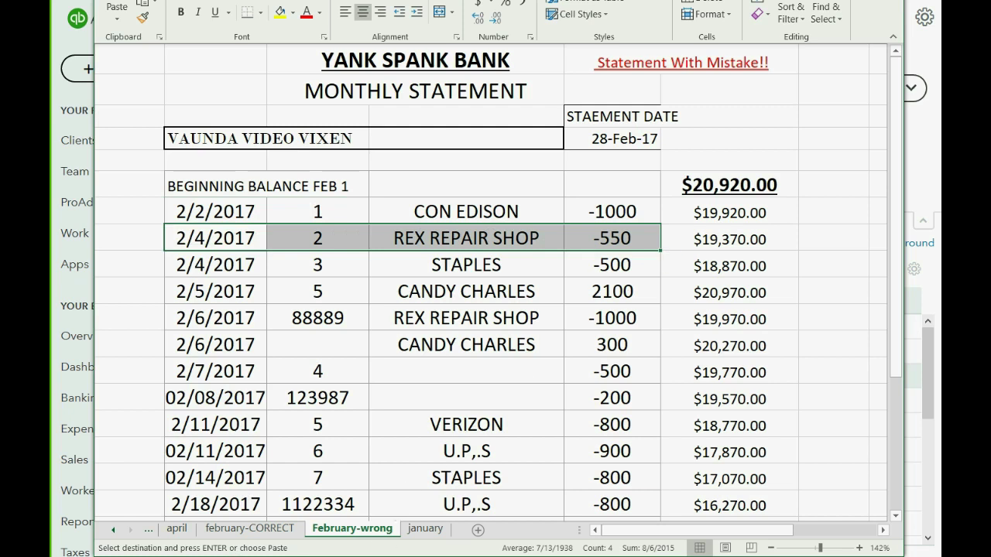
click(224, 210)
drag(305, 210, 593, 205)
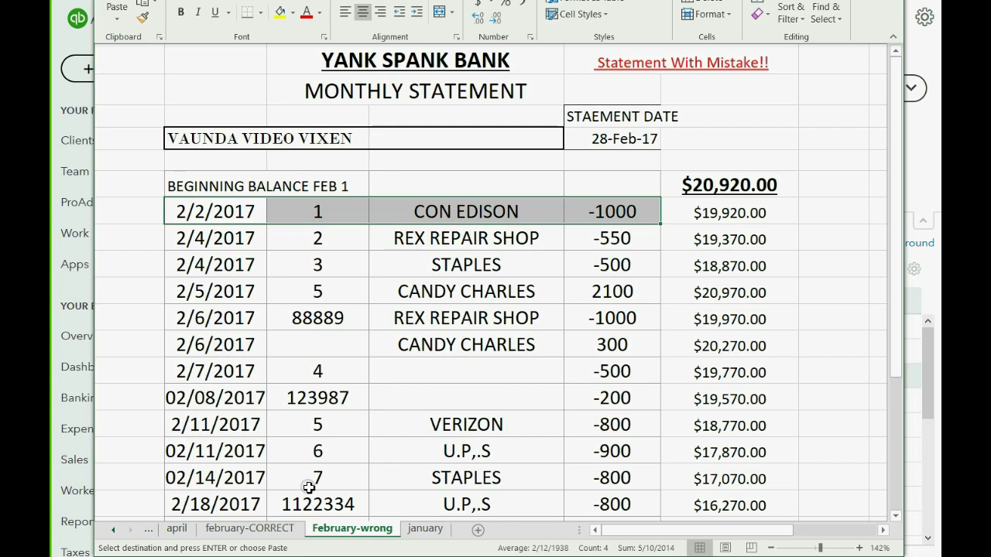
key(alt+Tab)
click(891, 377)
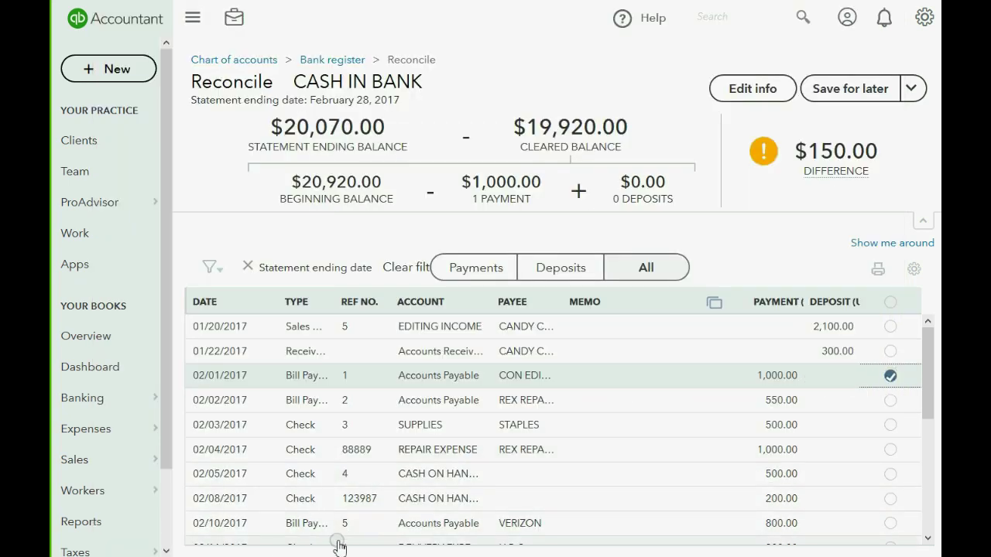
key(alt+Tab)
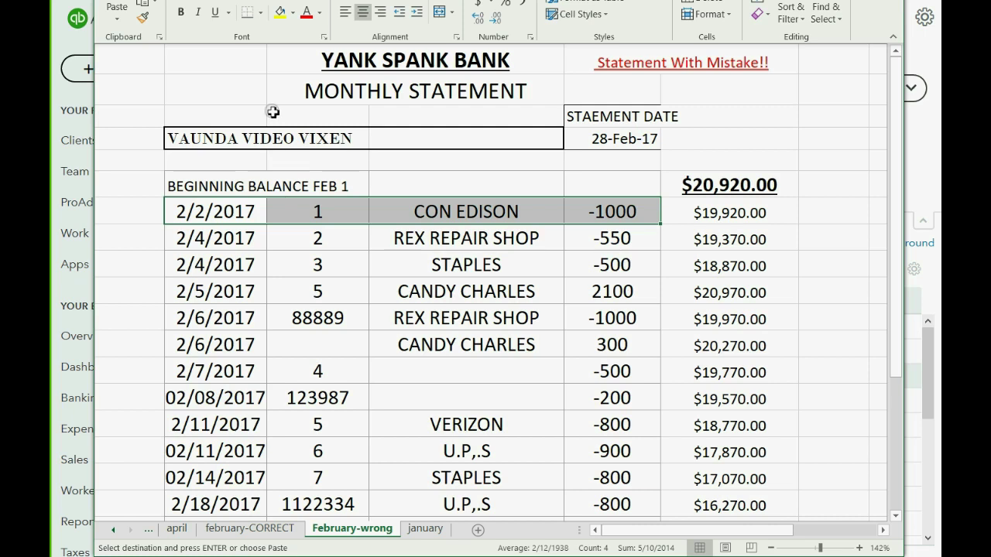
click(293, 12)
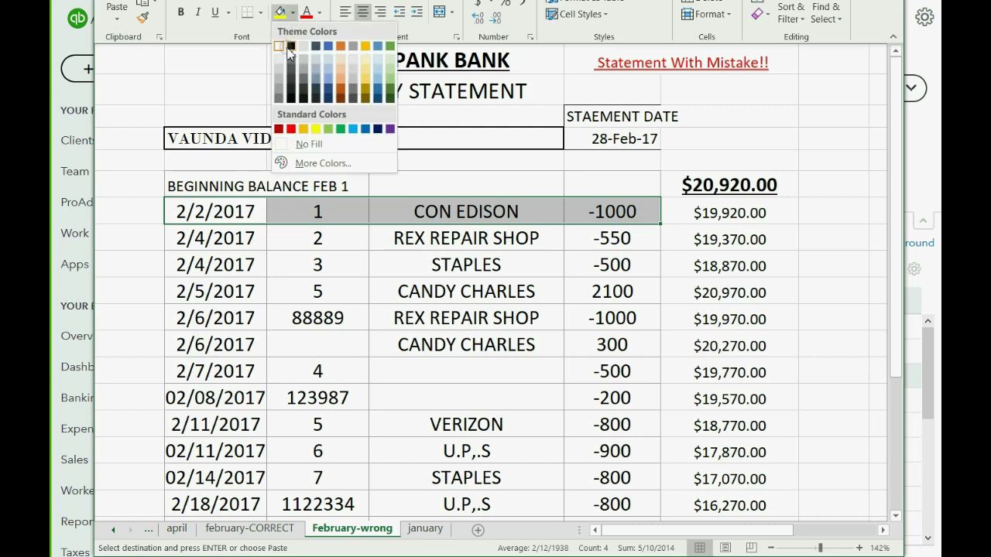
click(354, 130)
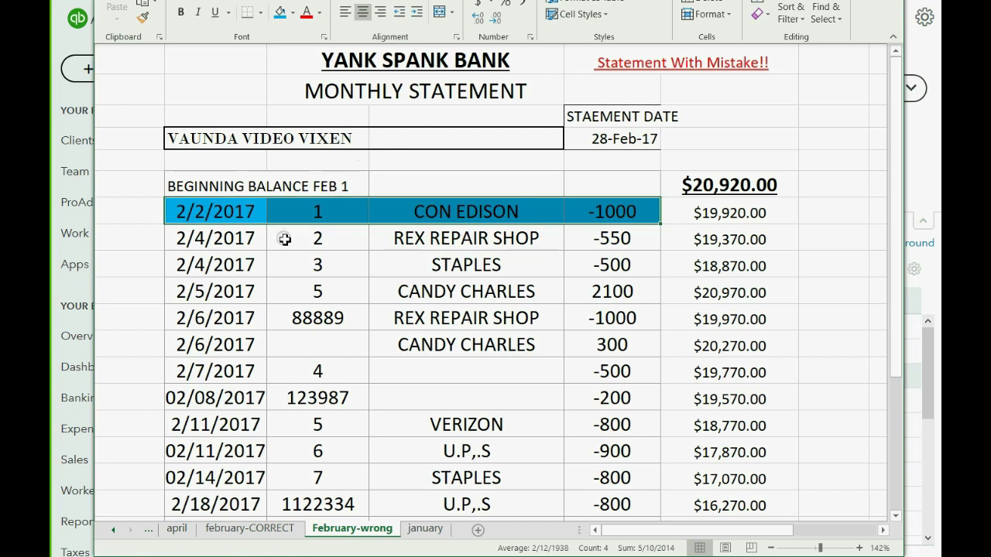
Mark the 550 Rex Repair Shop payment as cleared in QuickBooks and fill its Excel statement row with light blue
click(236, 241)
drag(236, 240, 569, 239)
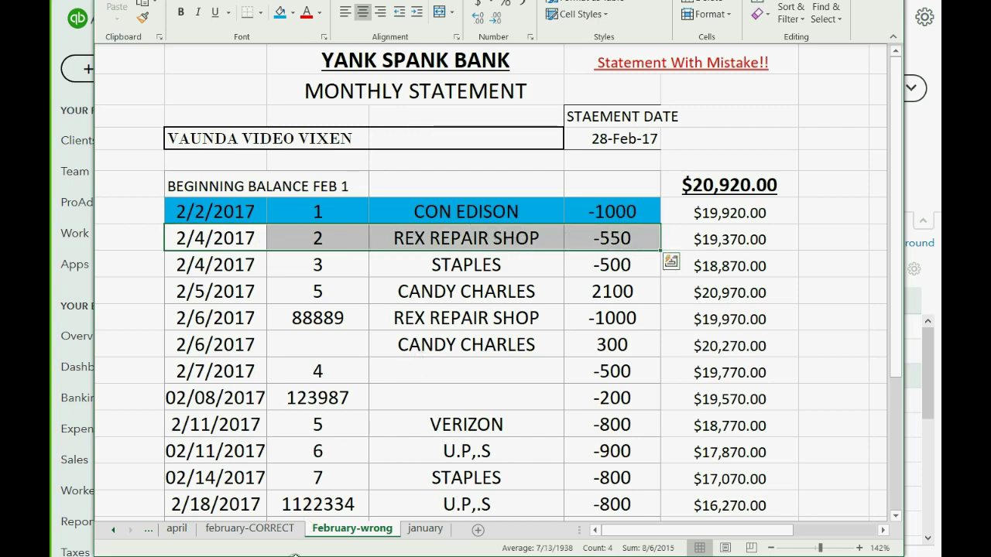
key(alt+Tab)
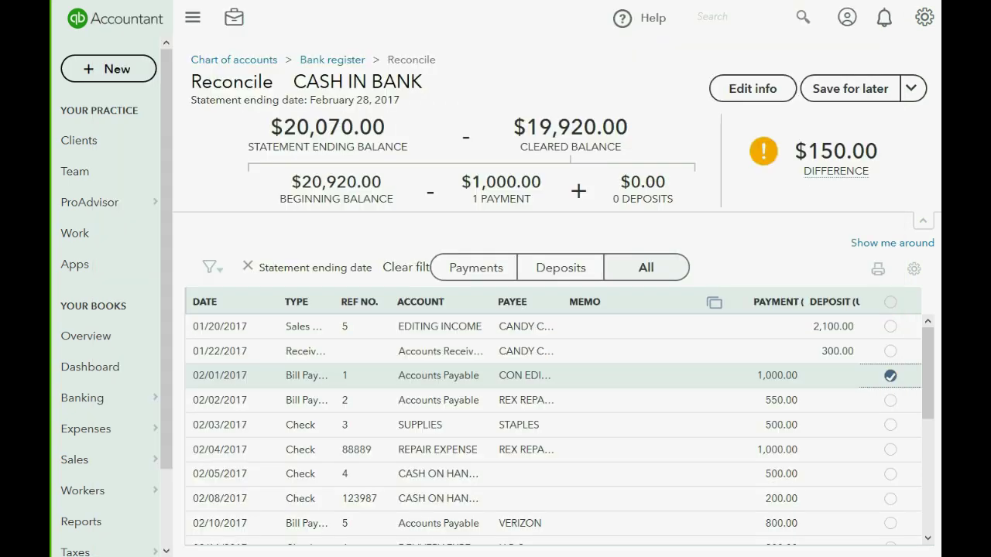
click(892, 402)
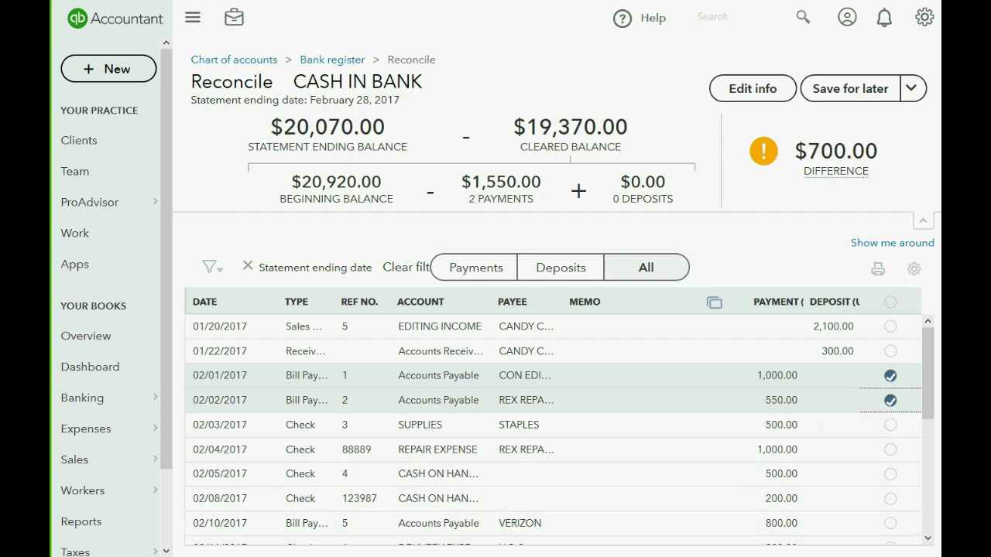
key(alt+Tab)
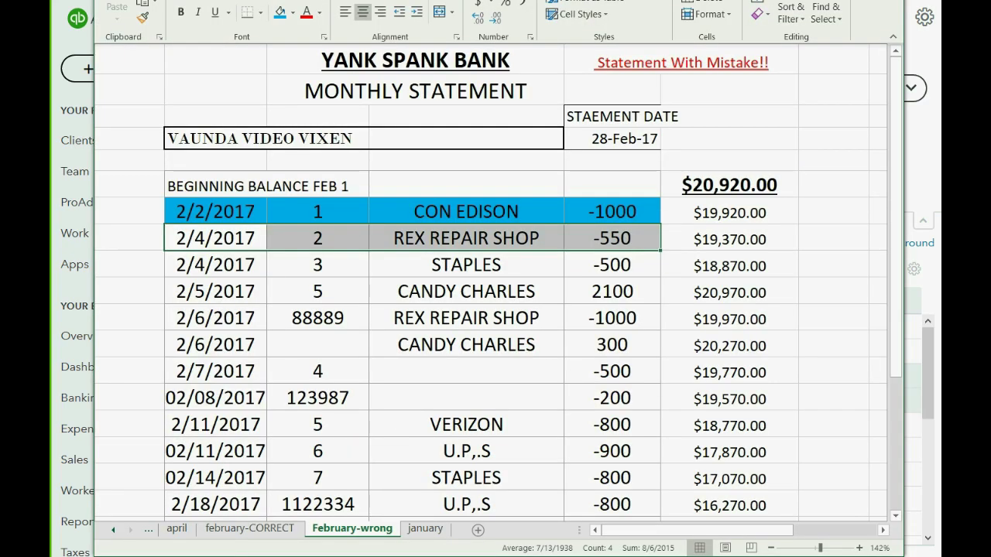
click(281, 17)
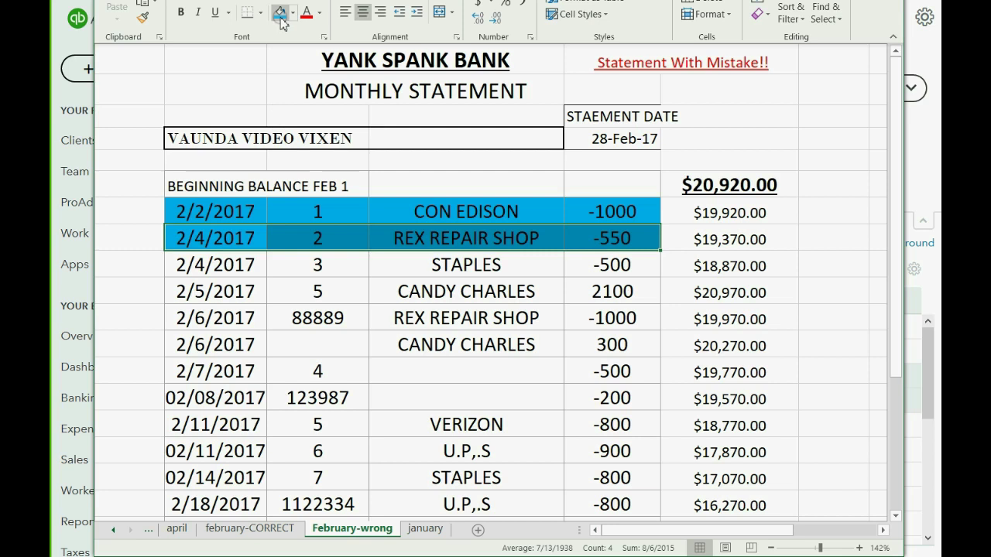
Mark the 500 Staples check 3 as cleared in QuickBooks and fill its Excel statement row with light blue
drag(228, 265, 580, 268)
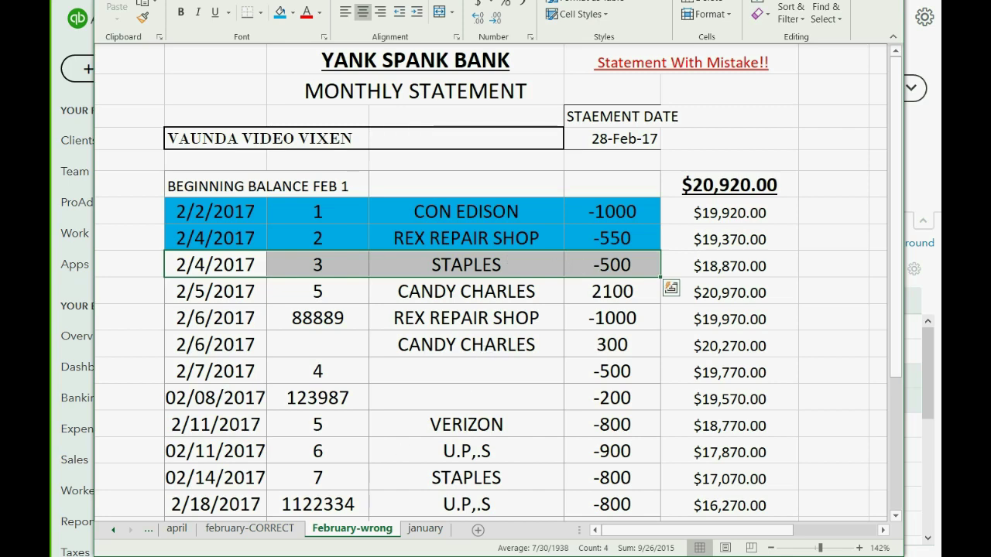
click(274, 499)
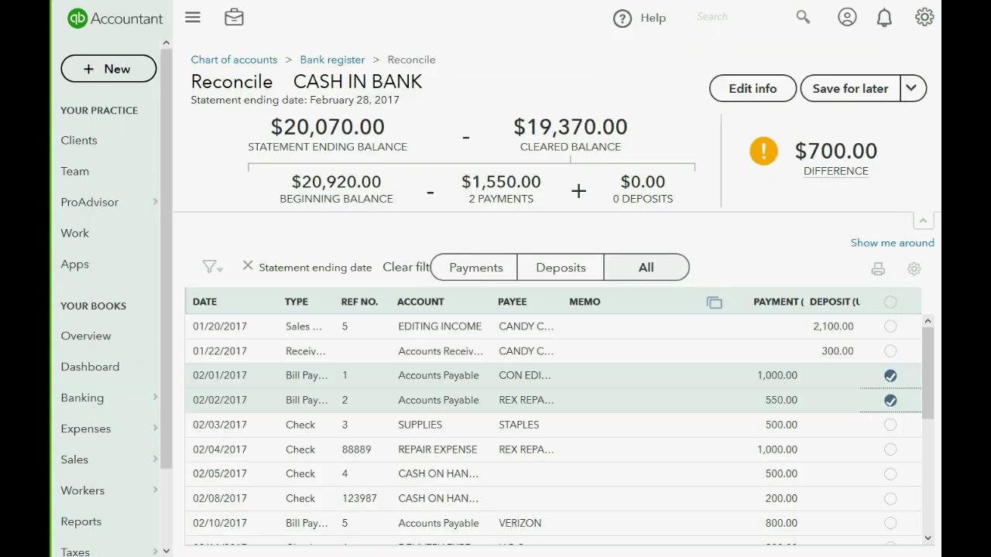
click(891, 425)
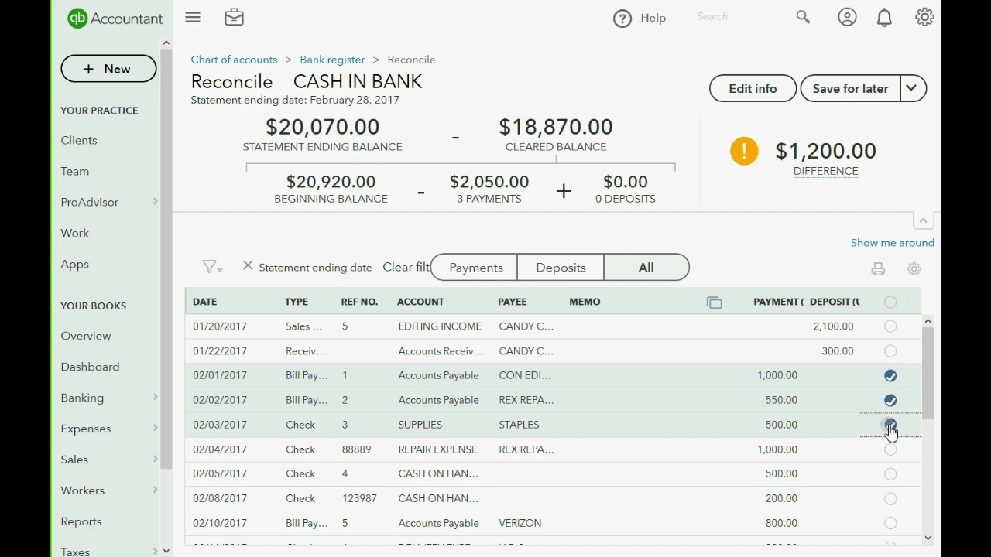
key(alt+Tab)
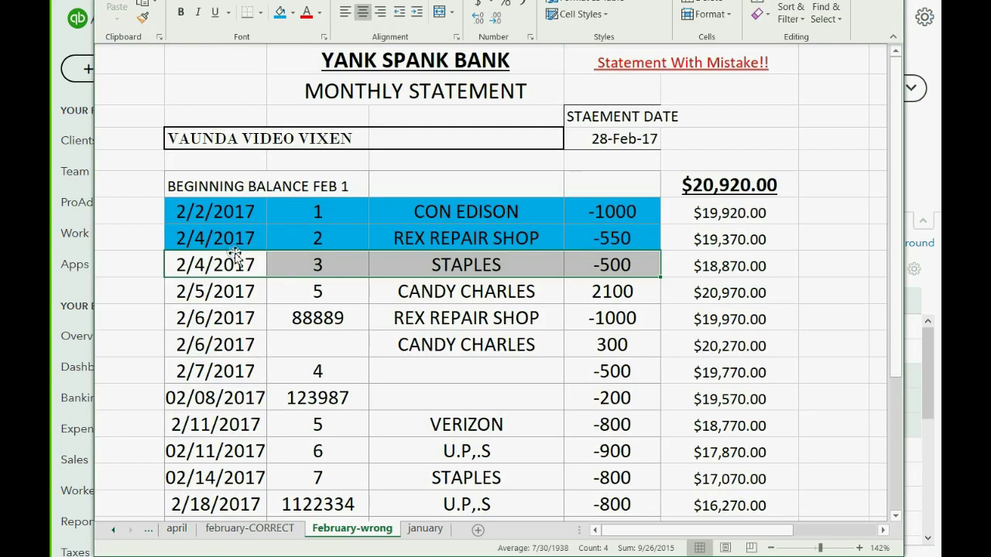
click(281, 15)
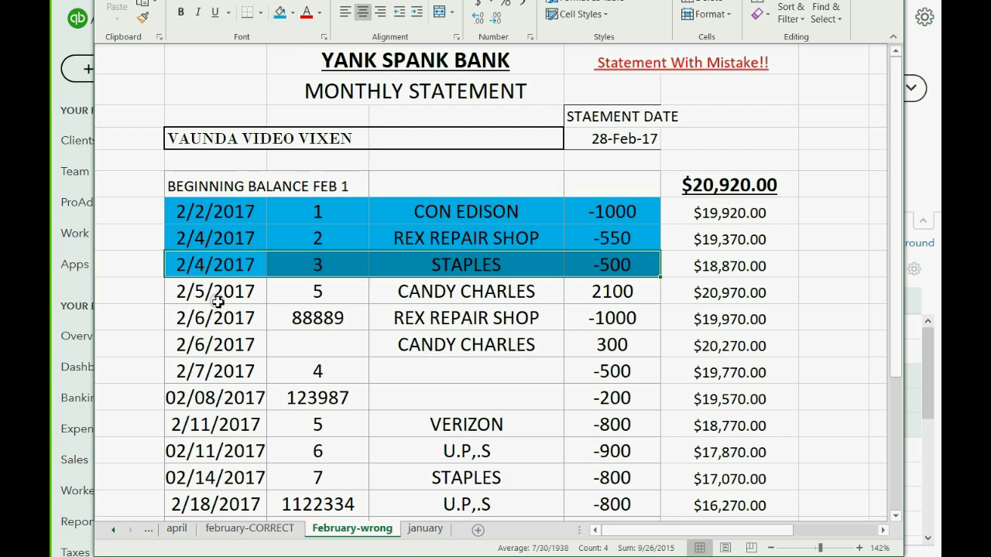
Mark the 2,100 customer deposit with reference 5 as cleared in QuickBooks and fill its Excel statement row with light blue
drag(218, 292, 591, 295)
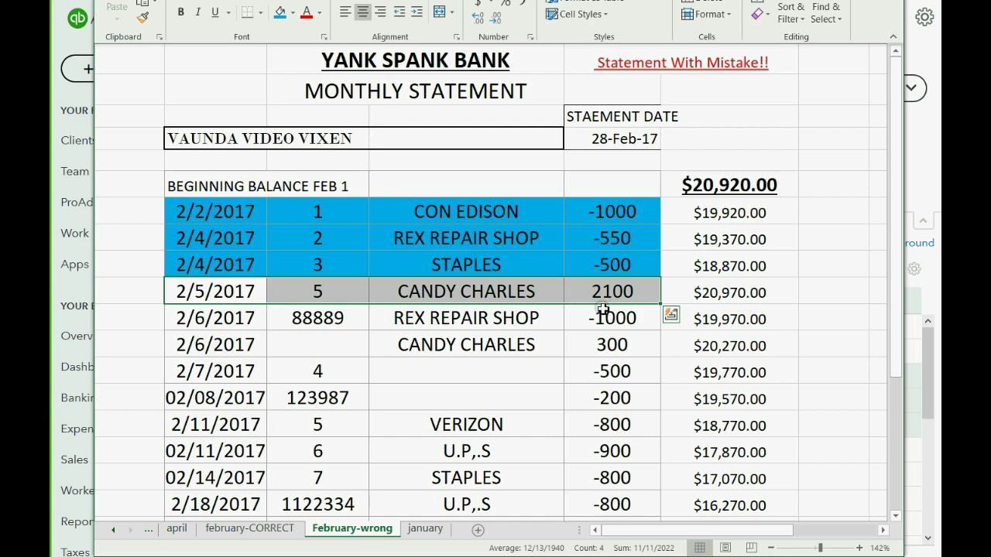
click(294, 555)
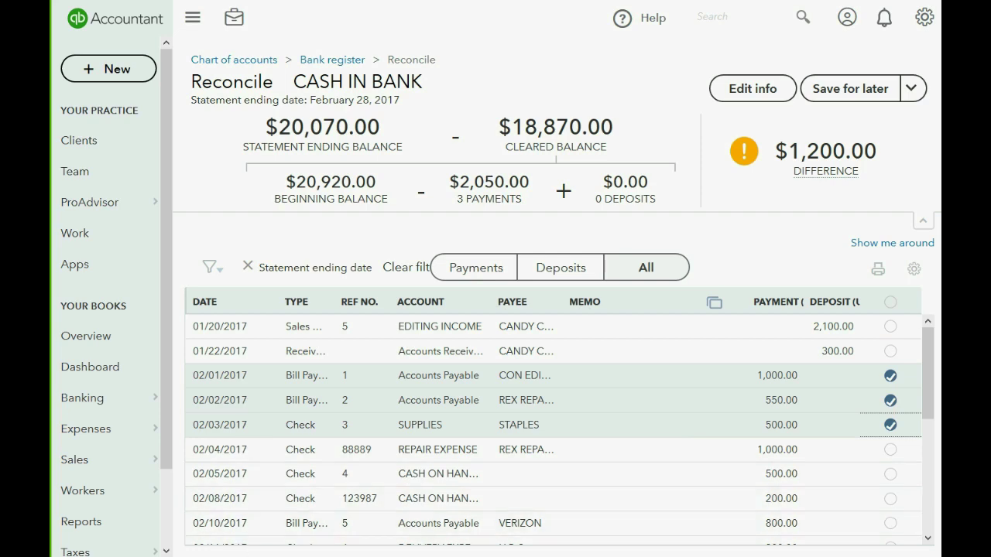
key(alt+Tab)
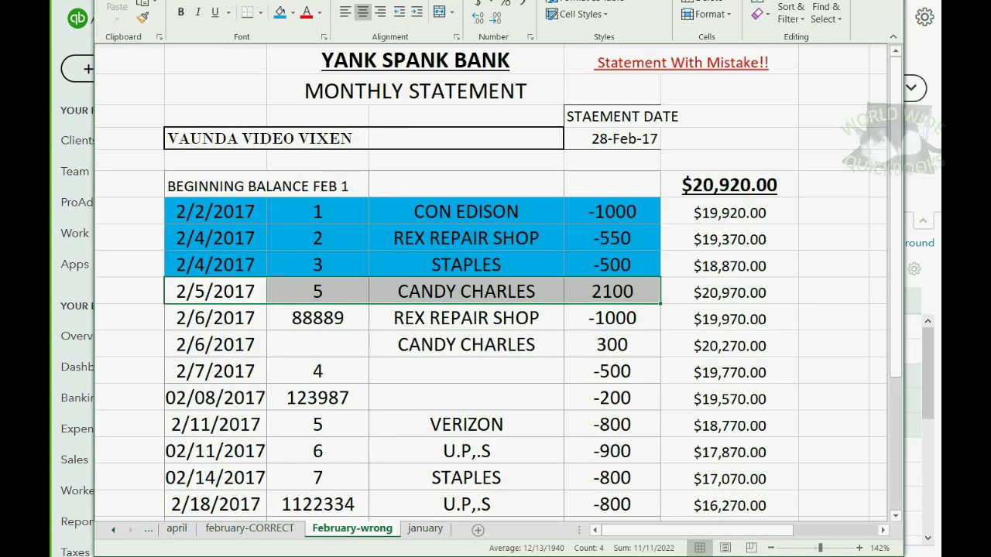
key(alt+Tab)
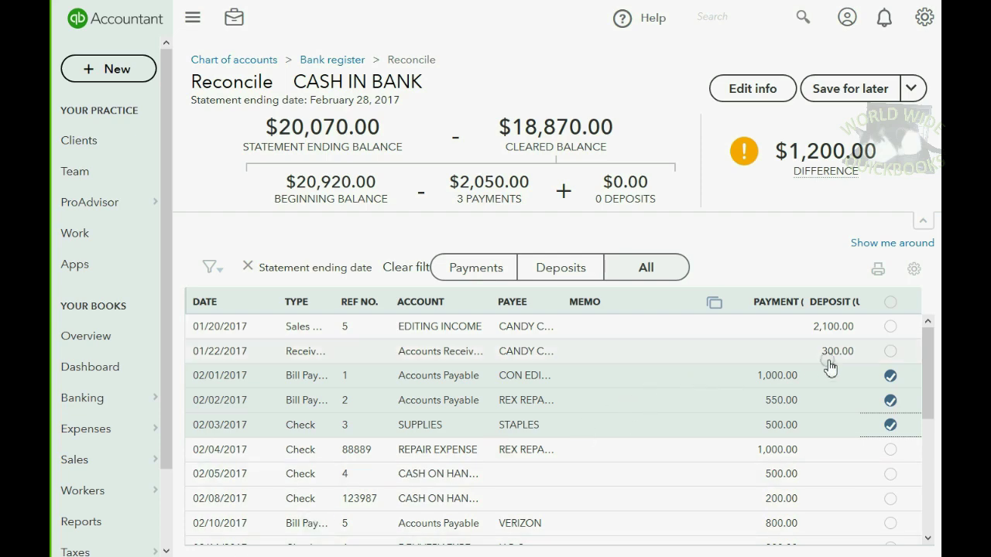
click(891, 332)
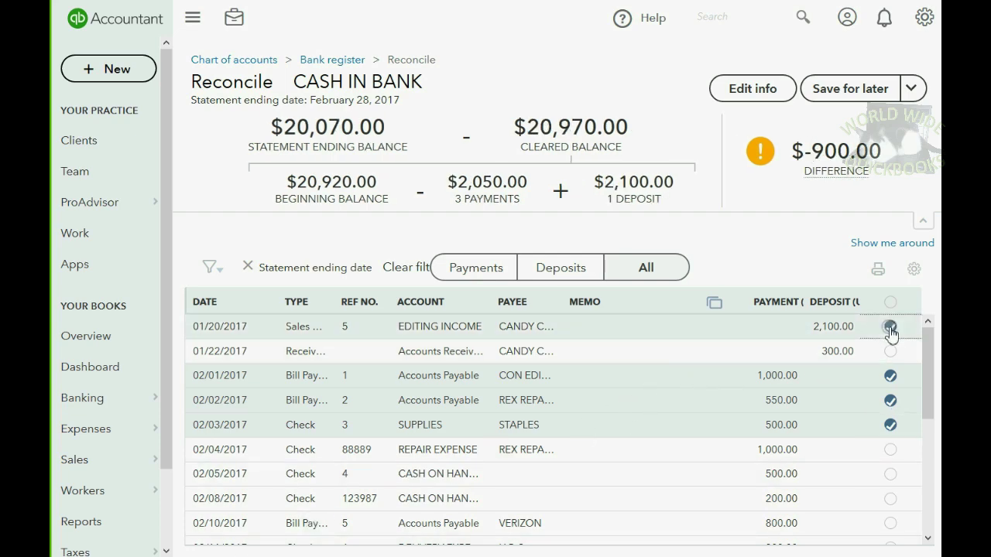
key(alt+Tab)
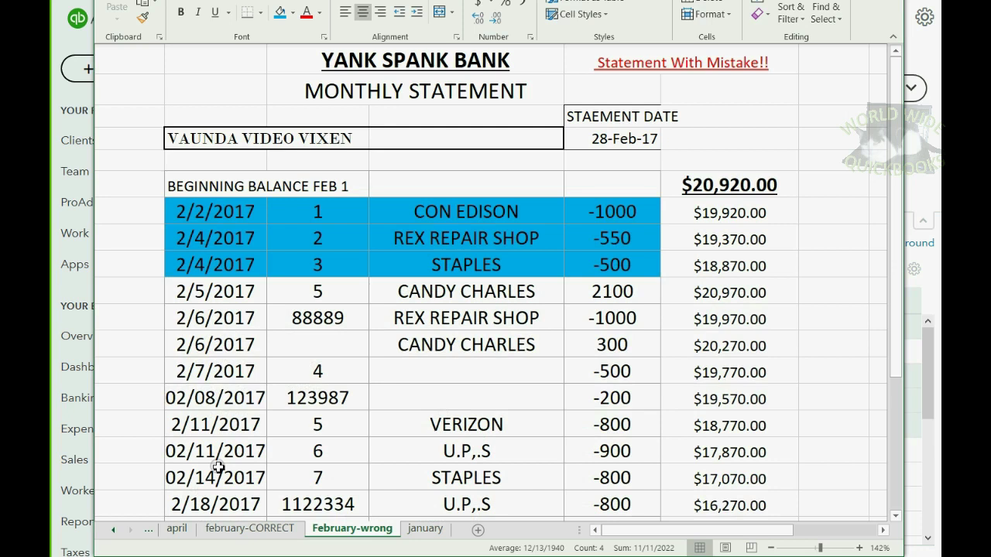
click(220, 292)
drag(220, 293, 580, 289)
click(281, 12)
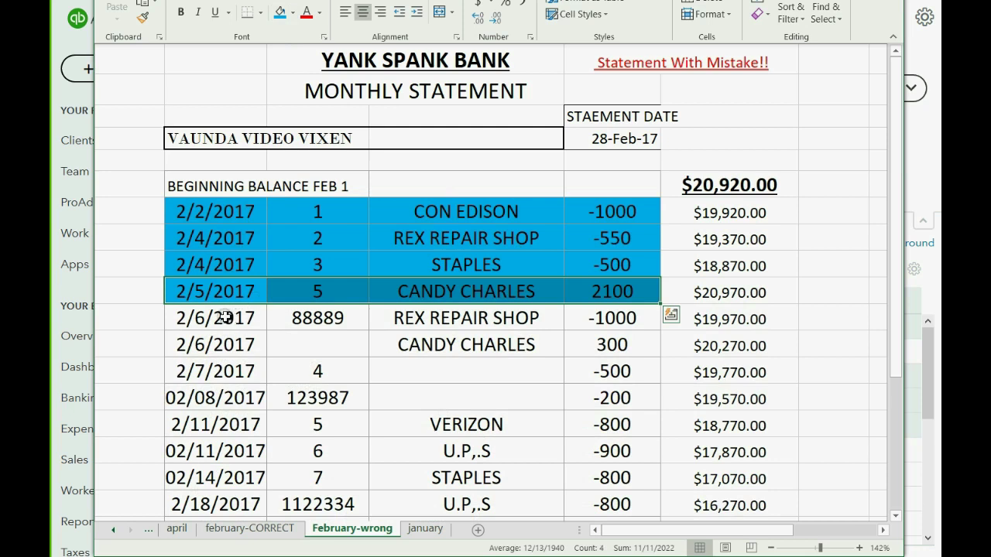
Mark the 1,000 Rex Repair Shop check 88889 as cleared in QuickBooks and fill its Excel statement row with light blue
drag(213, 317, 586, 312)
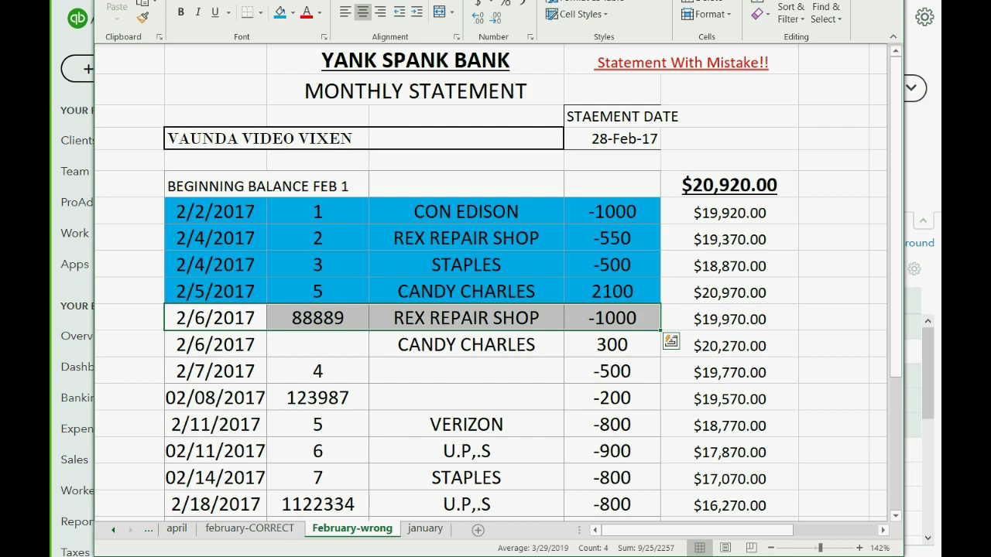
key(alt+Tab)
click(892, 450)
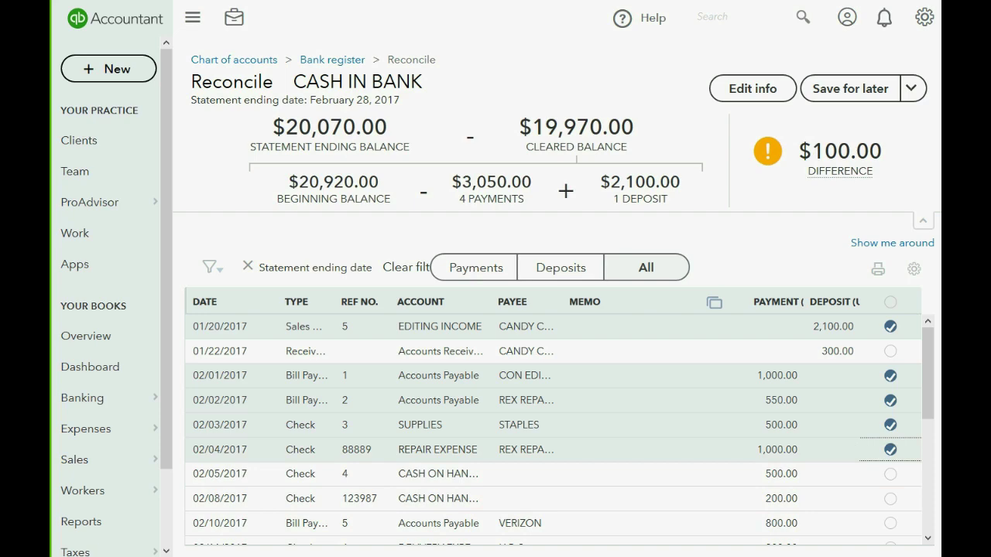
key(alt+Tab)
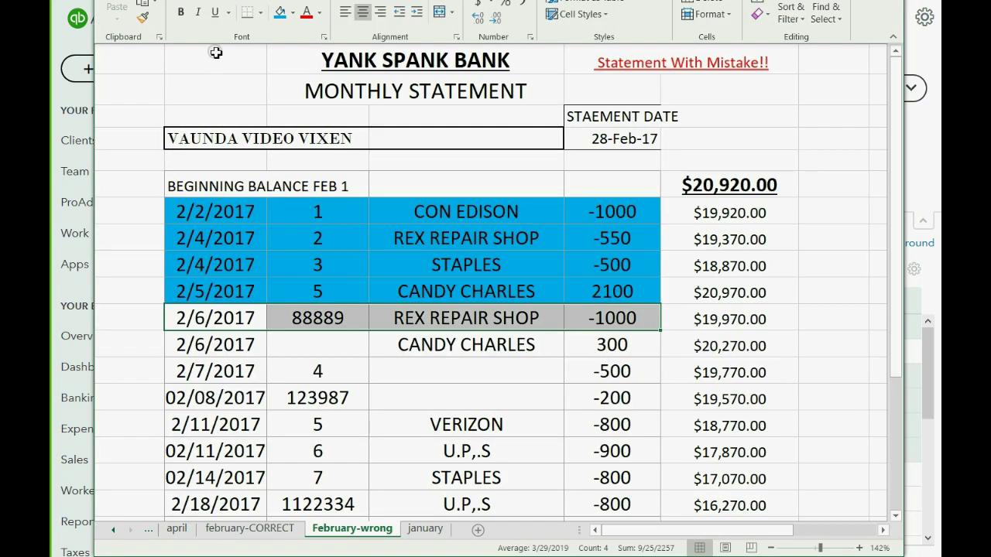
click(284, 19)
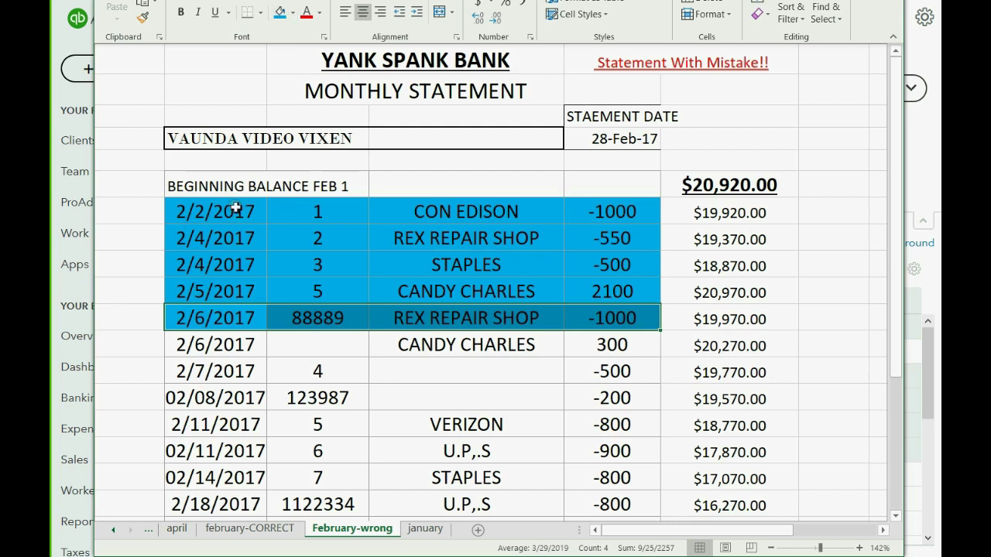
Mark the 300 customer deposit as cleared in QuickBooks and fill its 2/6/2017 row on the Excel statement with light blue
drag(216, 345, 569, 337)
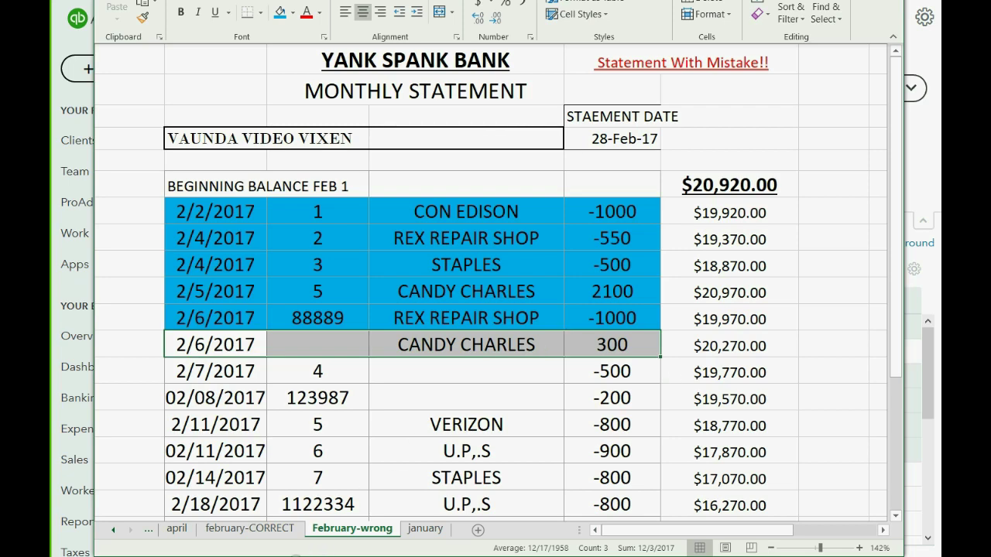
key(alt+Tab)
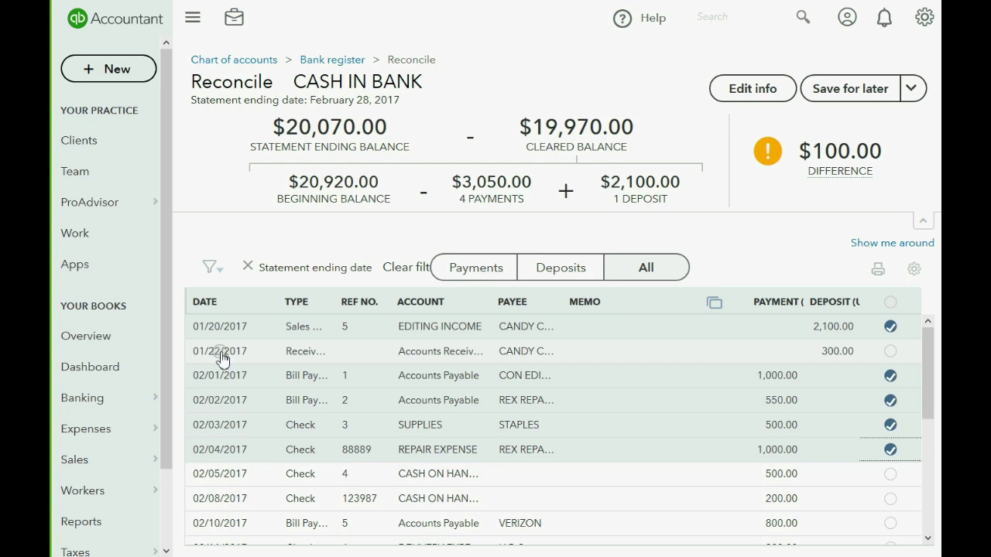
click(890, 352)
key(alt+Tab)
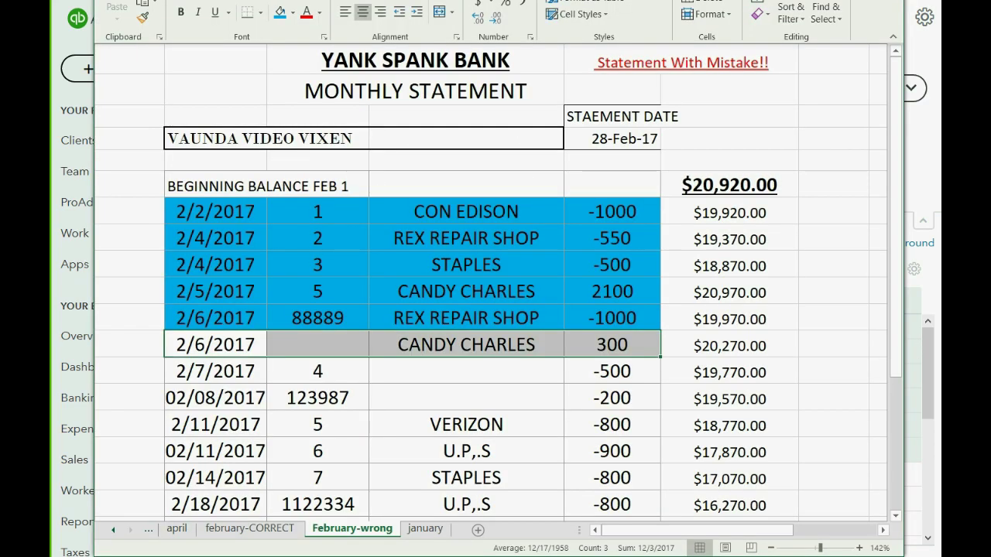
click(281, 13)
mouse_move(620, 533)
mouse_down()
mouse_move(665, 533)
mouse_move(619, 533)
mouse_move(623, 548)
mouse_up()
Mark the 500 check 4 as cleared in QuickBooks and fill its 2/7/2017 row on the Excel statement with light blue
drag(210, 376, 588, 376)
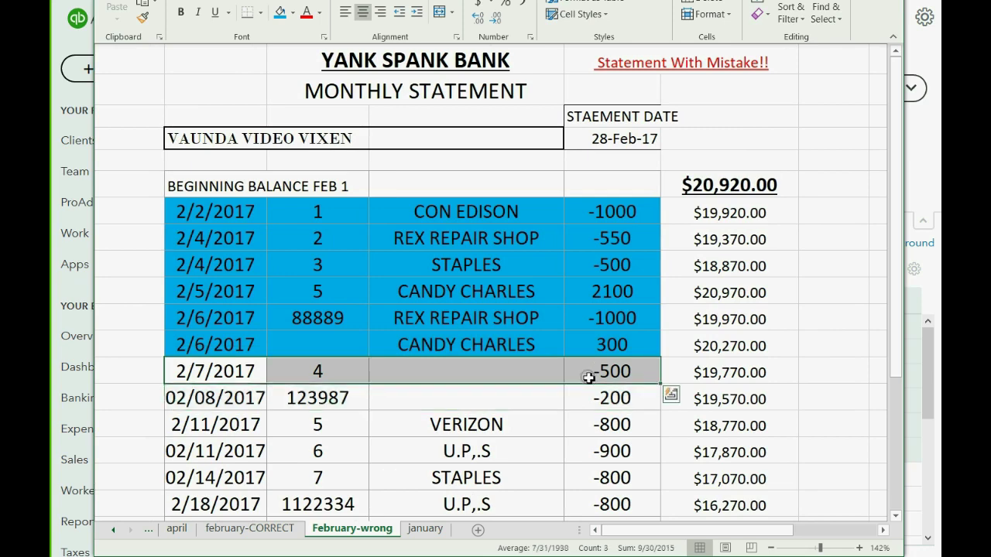
key(alt+Tab)
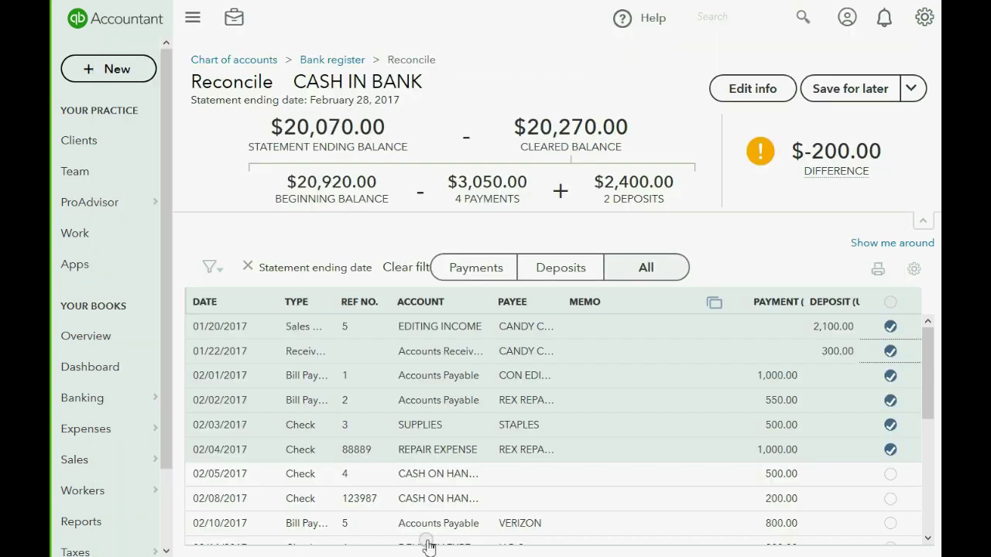
click(891, 474)
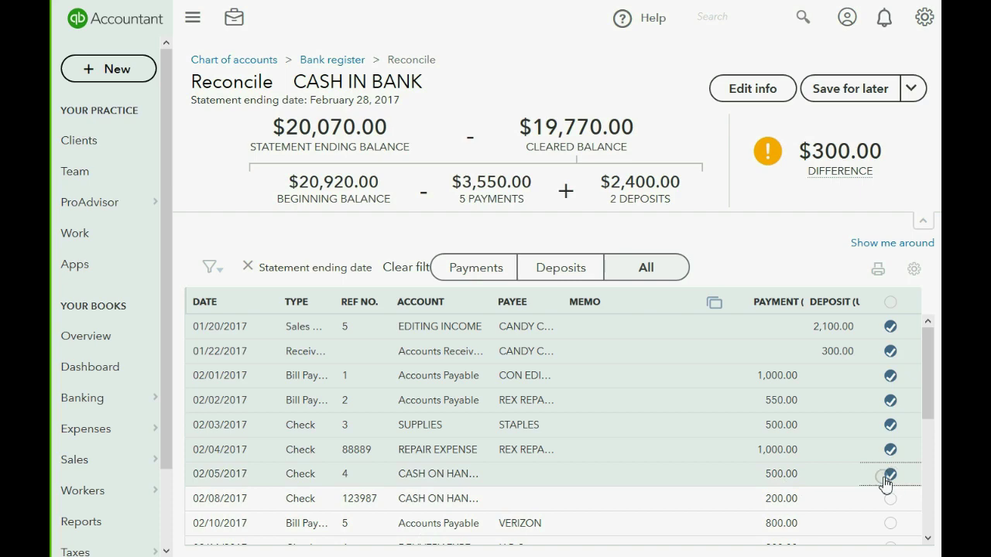
key(alt+Tab)
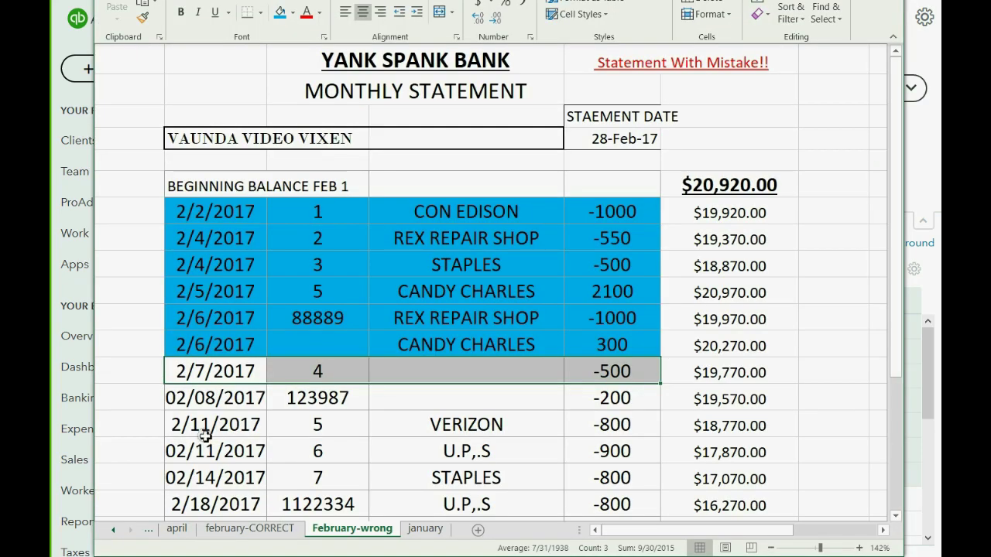
click(279, 13)
Mark the 200 check 123987 as cleared in QuickBooks and fill its 02/08/2017 row on the Excel statement with light blue
drag(237, 399, 604, 396)
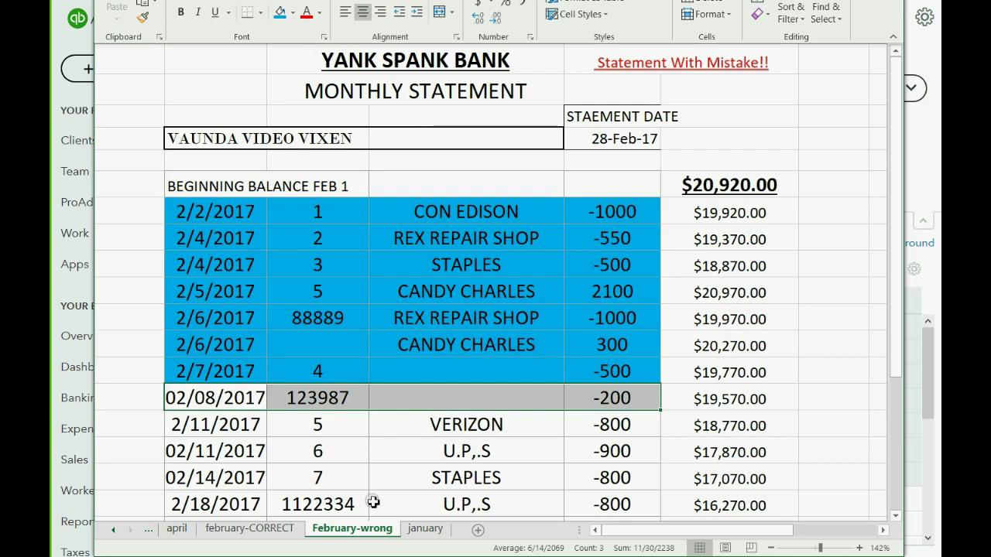
click(290, 556)
click(890, 499)
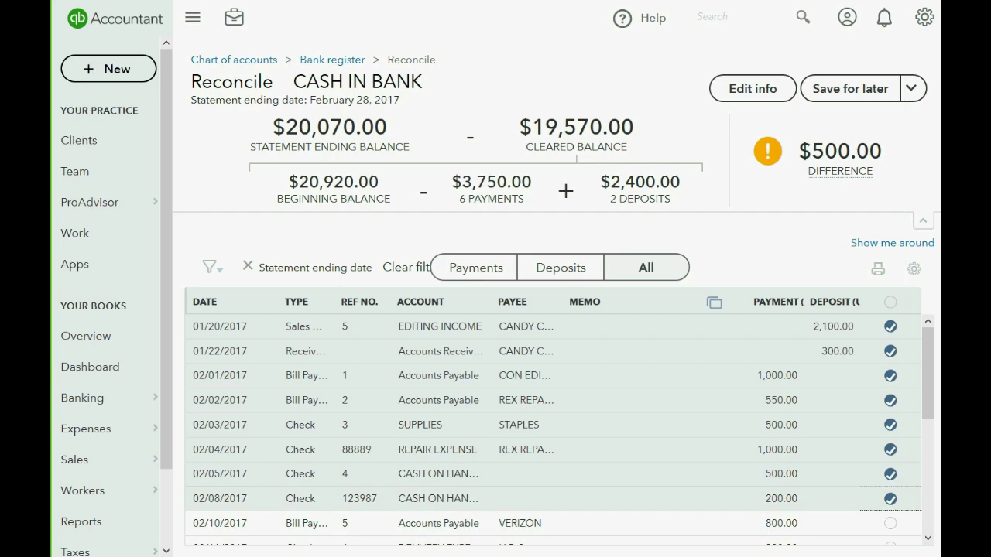
key(alt+Tab)
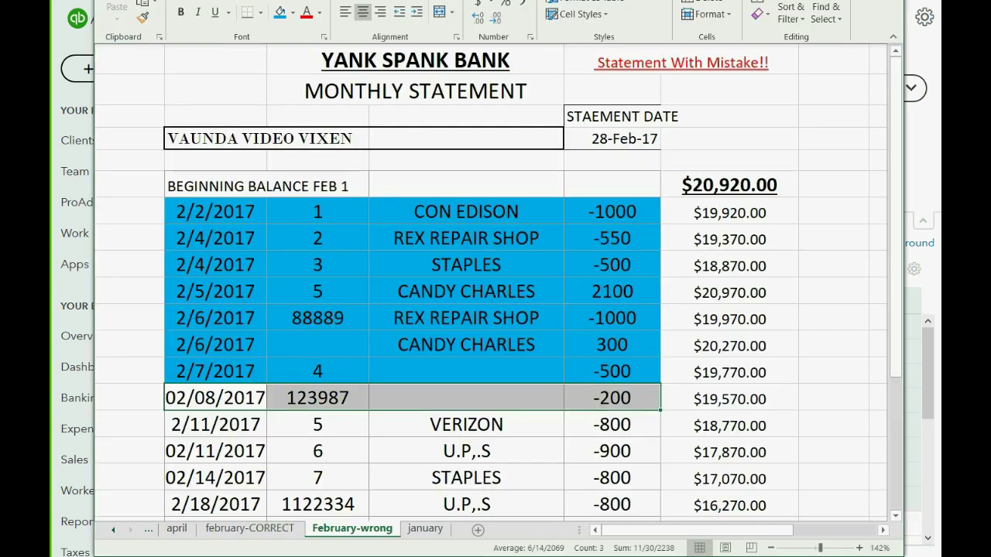
click(282, 14)
mouse_move(654, 531)
mouse_down()
mouse_move(716, 533)
mouse_move(654, 531)
mouse_up()
Mark the 800 Verizon bill payment as cleared in QuickBooks and fill its Excel statement row with light blue
click(235, 424)
drag(235, 424, 570, 423)
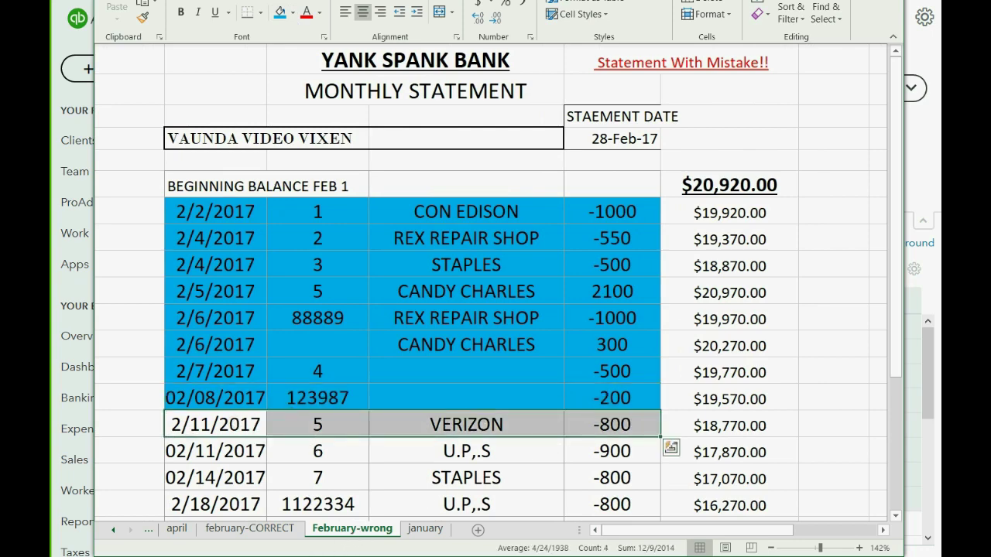
key(alt+Tab)
click(883, 525)
scroll(848, 496, down, 2)
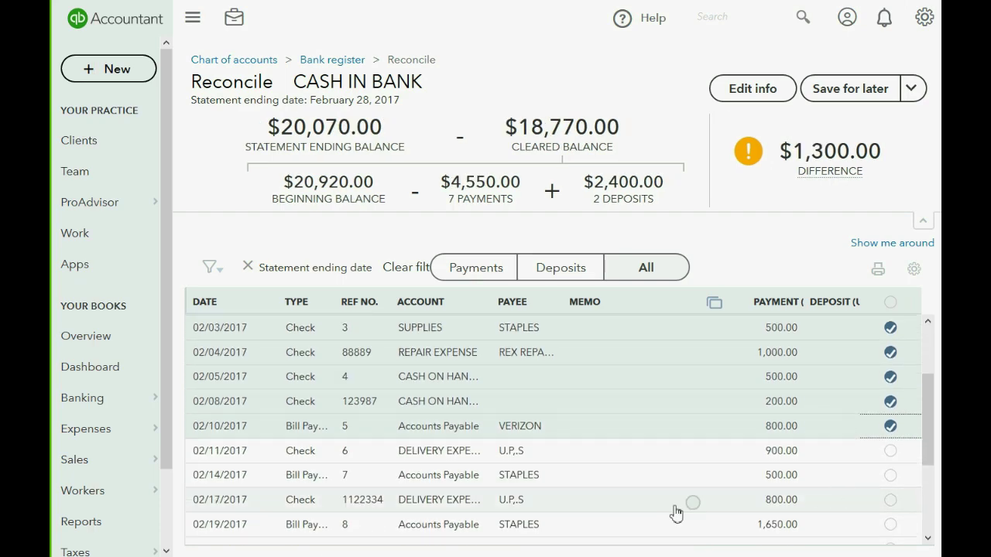
key(alt+Tab)
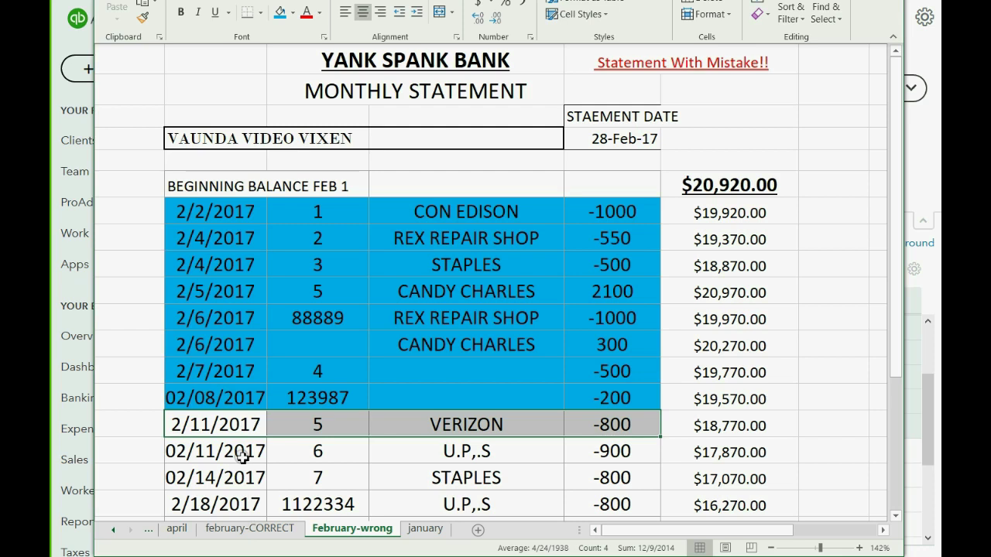
click(279, 17)
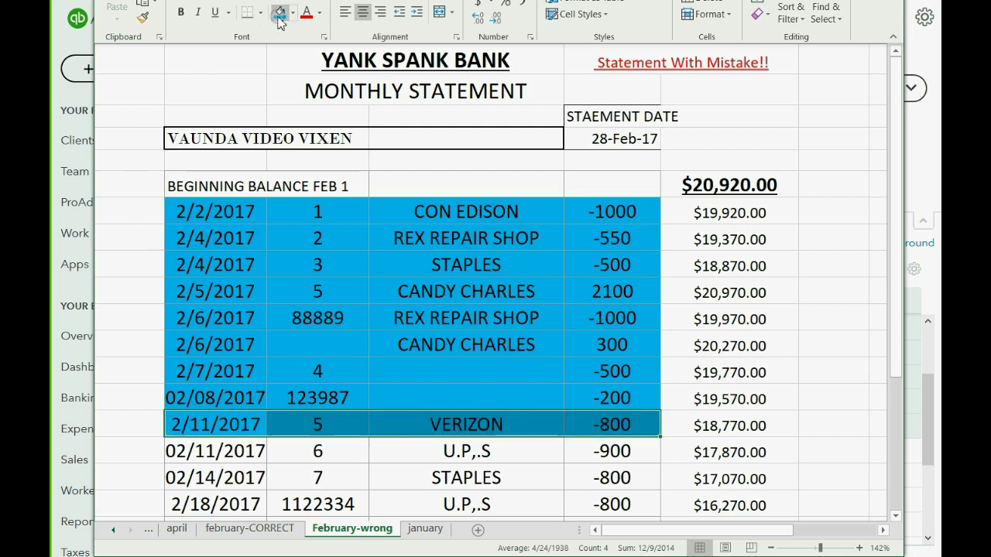
Mark the 900 U.P.S check 6 as cleared in QuickBooks and fill its 02/11/2017 row on the Excel statement with light blue
click(217, 455)
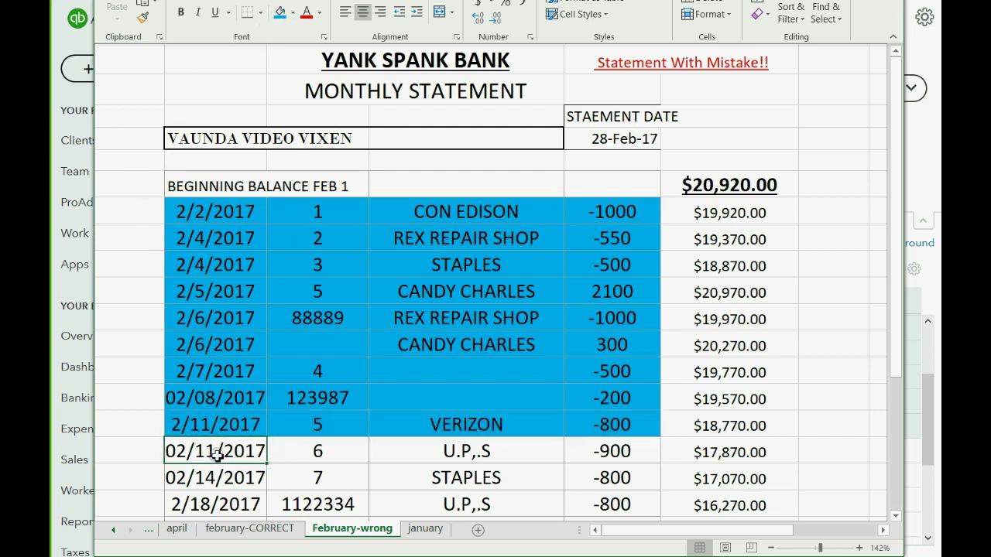
drag(217, 455, 573, 459)
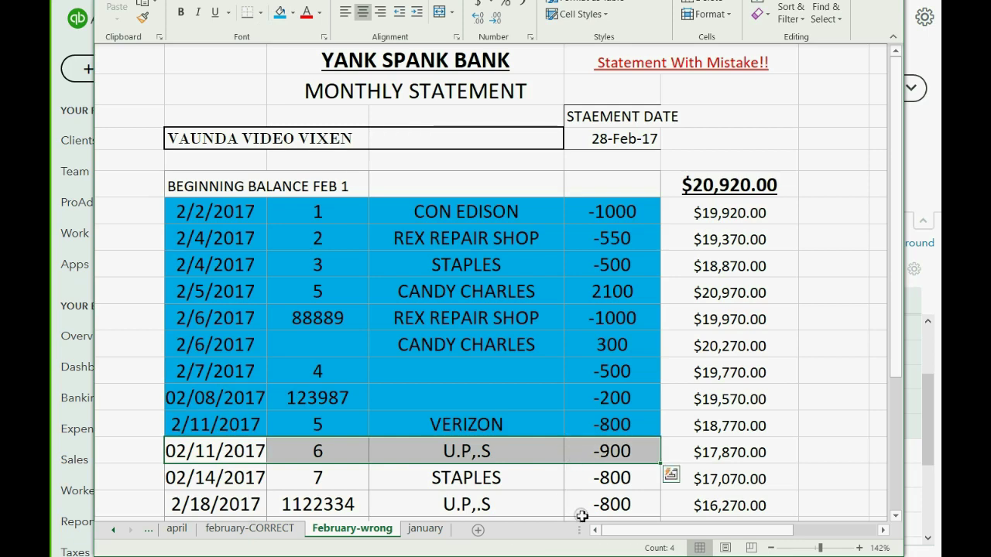
key(alt+Tab)
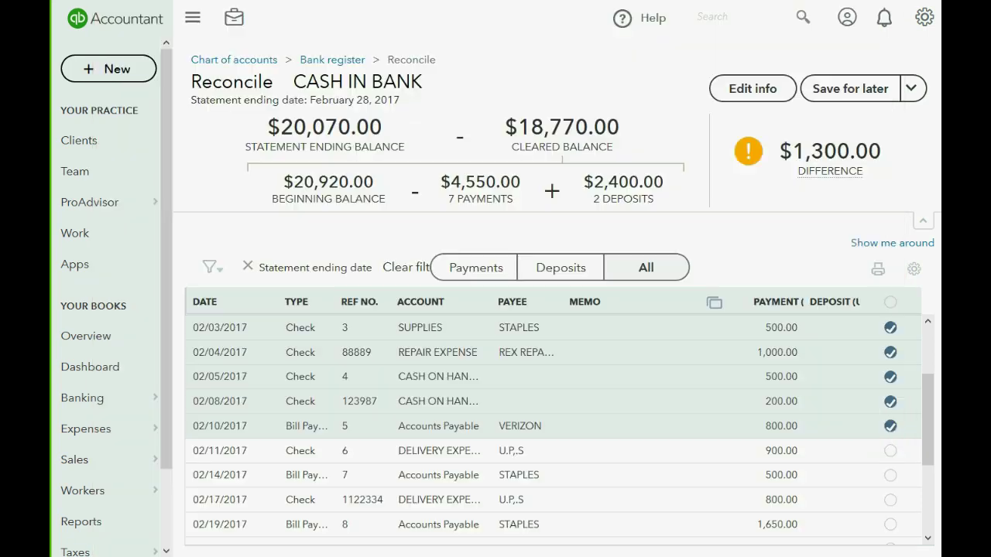
click(891, 454)
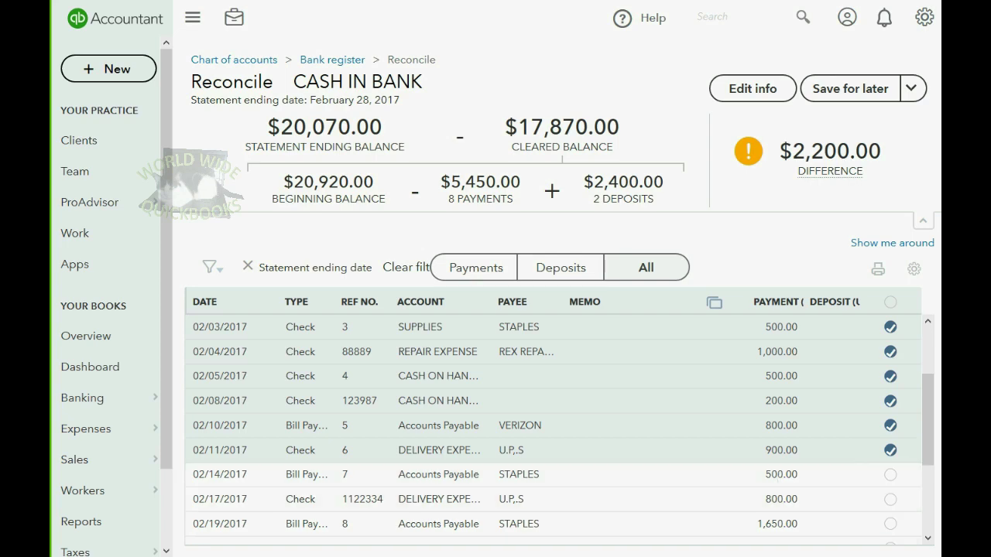
key(alt+Tab)
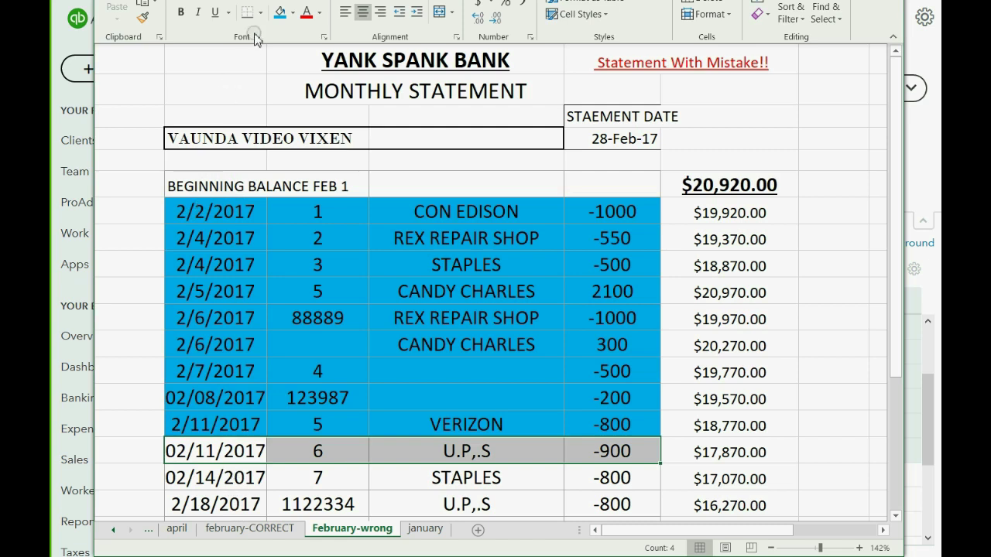
click(280, 11)
Examine the amount in the 02/14/2017 STAPLES check 7 row on the February-wrong statement
drag(198, 475, 604, 479)
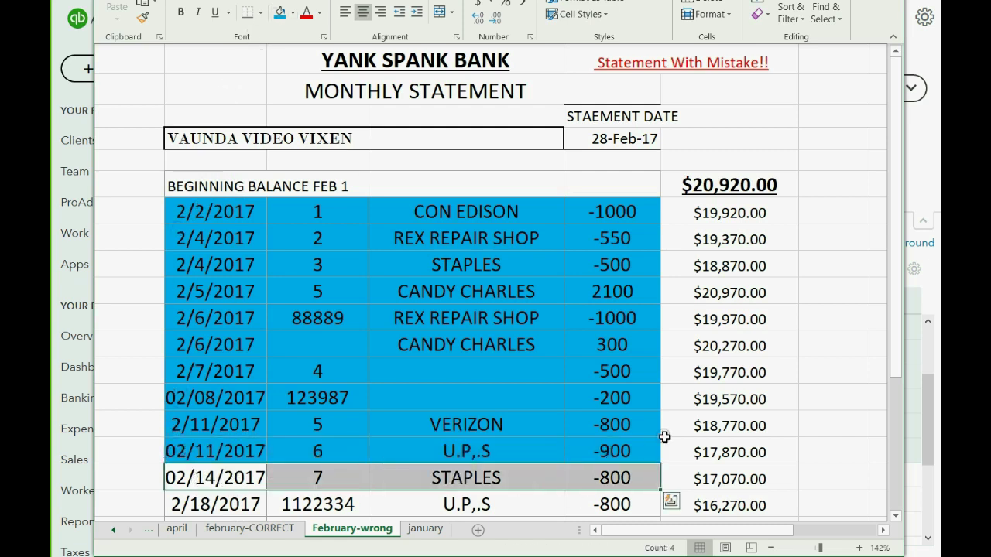
drag(896, 393, 896, 407)
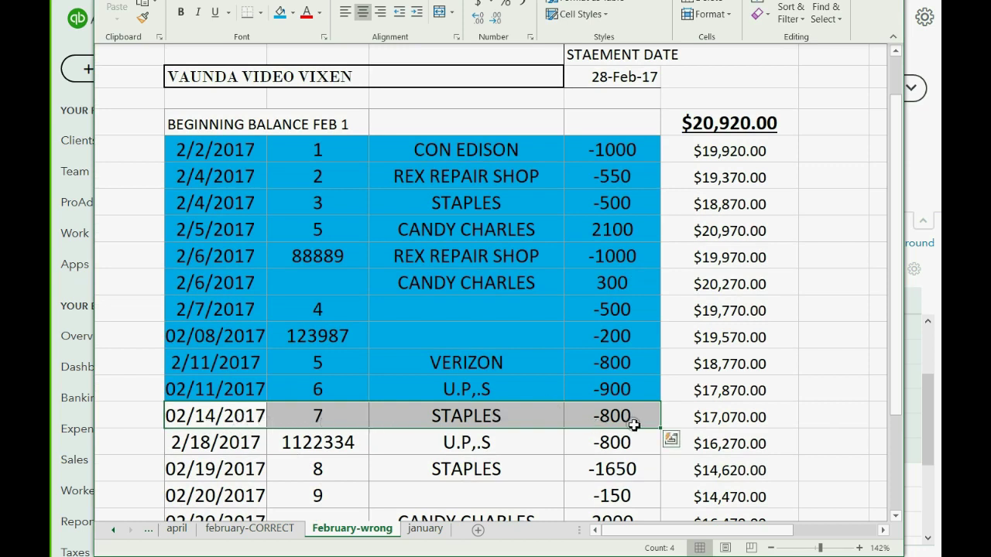
click(283, 556)
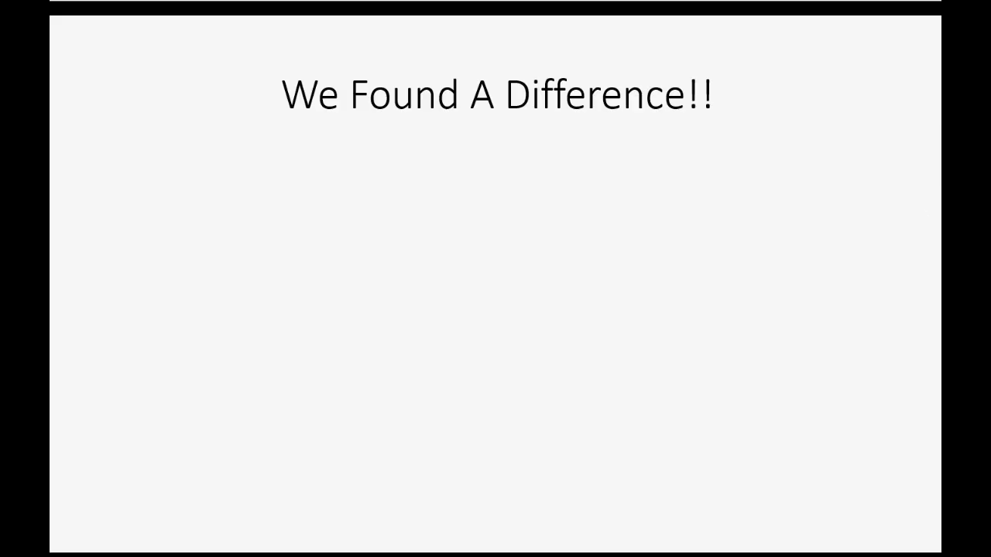
click(688, 236)
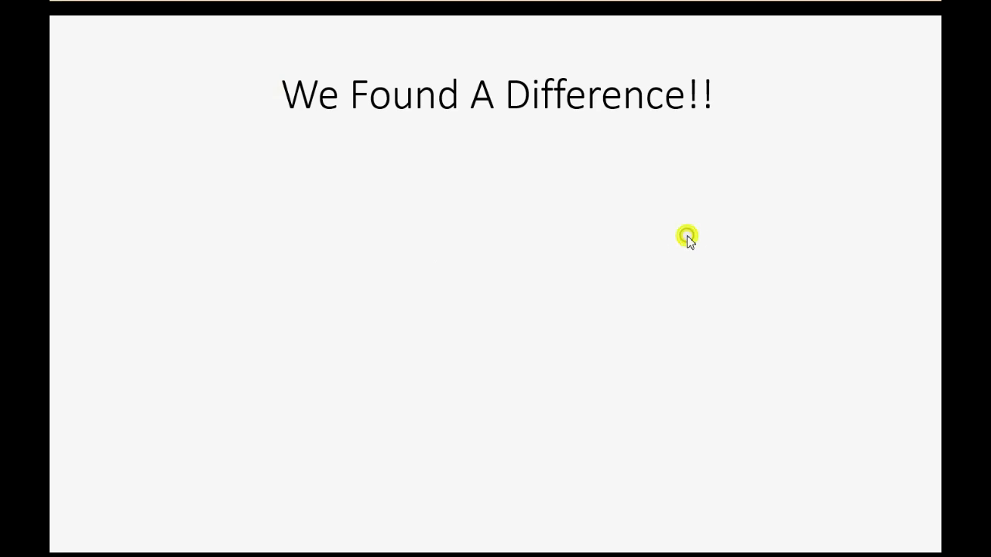
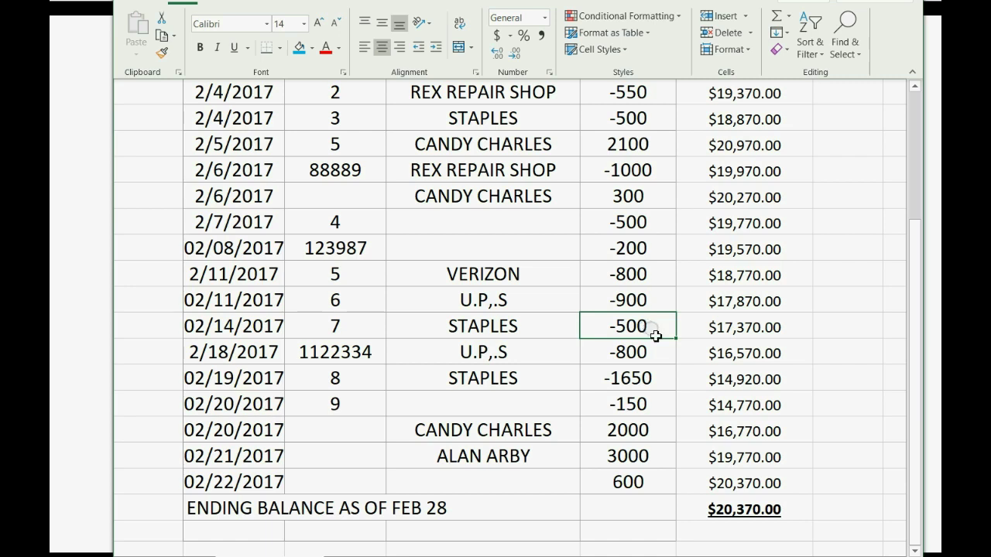
Check the corrected statement's ending balance, and unmark every QuickBooks reconciliation transaction by selecting all of them and deselecting them again
click(744, 507)
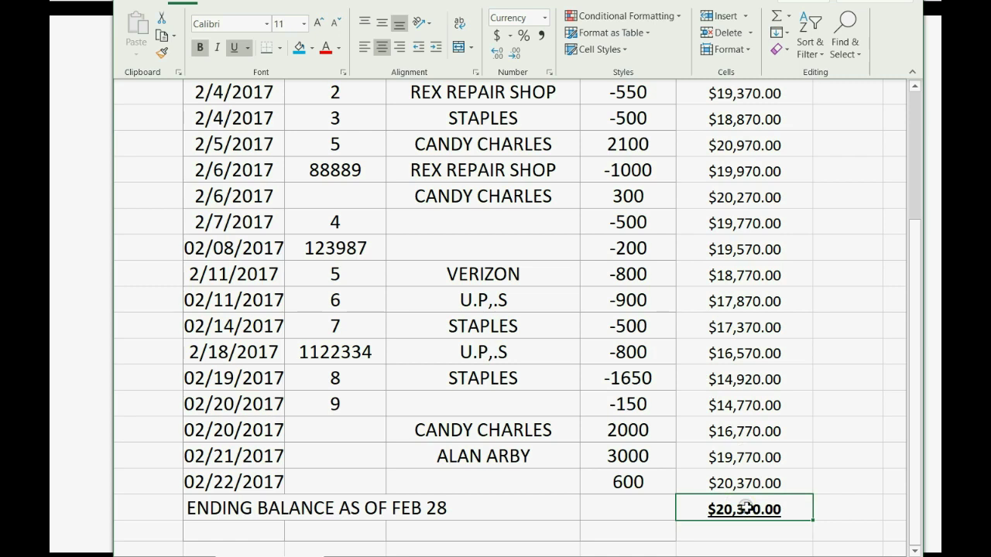
drag(915, 432, 898, 281)
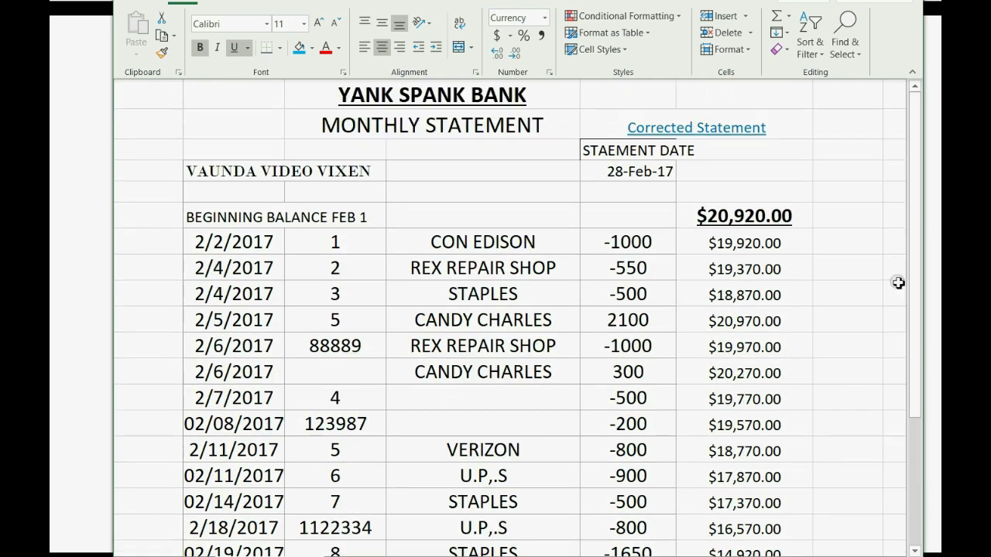
mouse_move(253, 556)
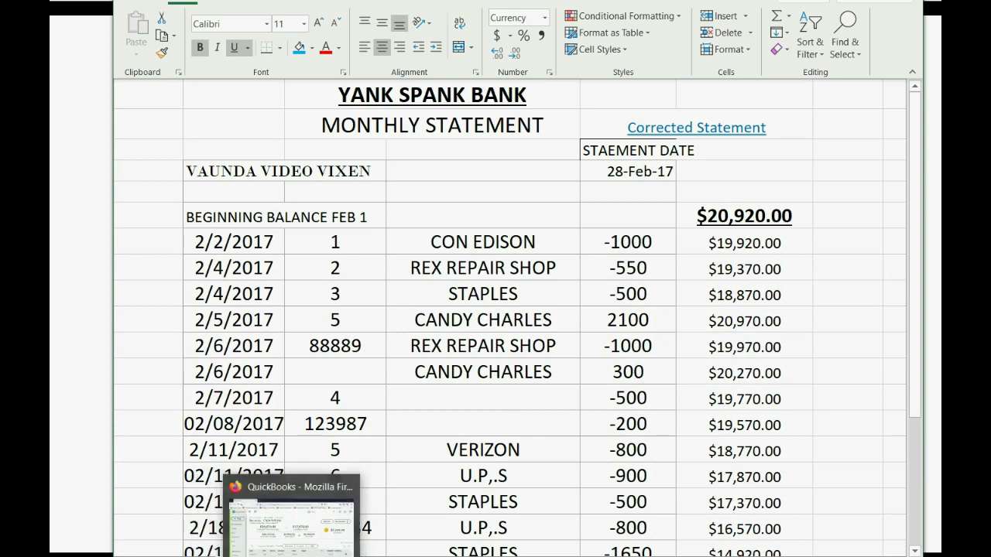
click(294, 542)
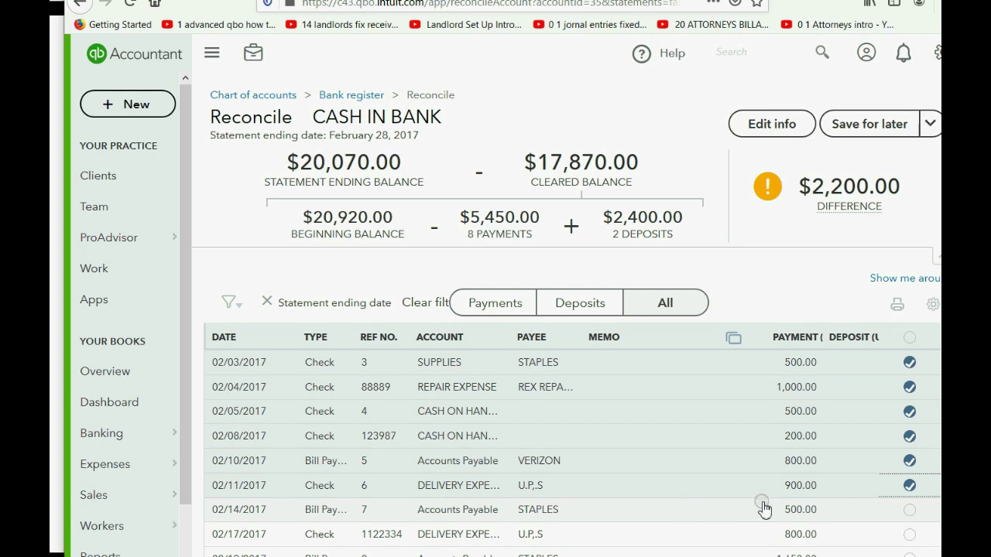
scroll(763, 508, up, 2)
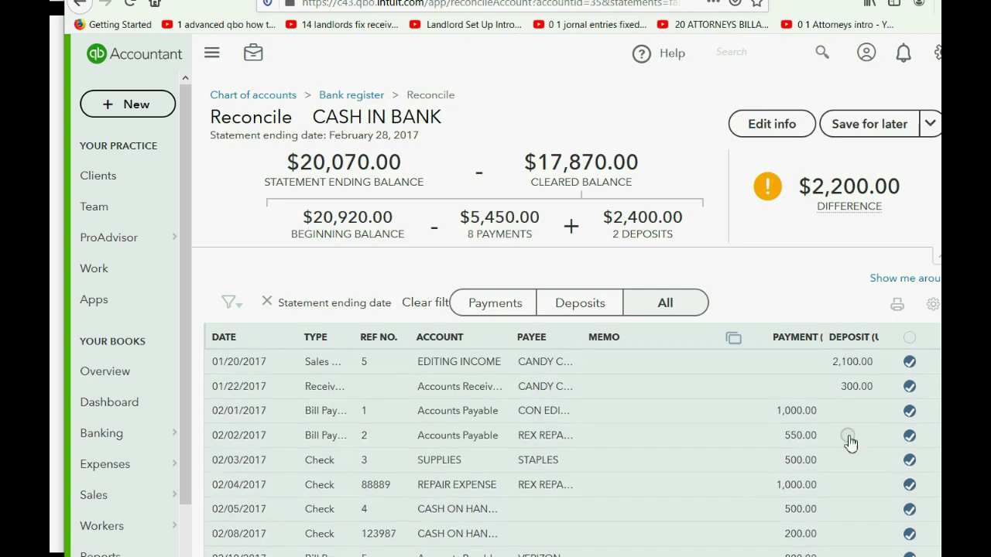
click(910, 339)
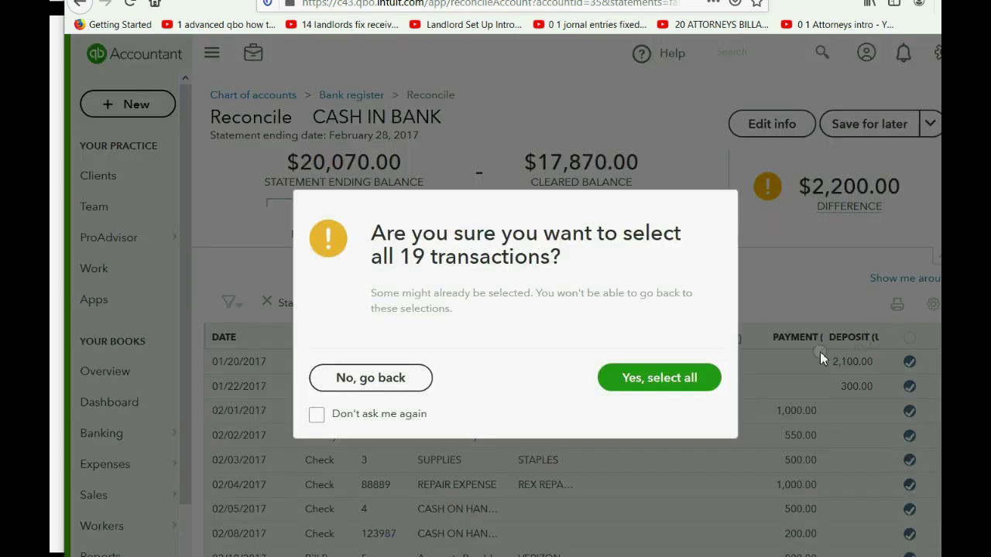
click(689, 379)
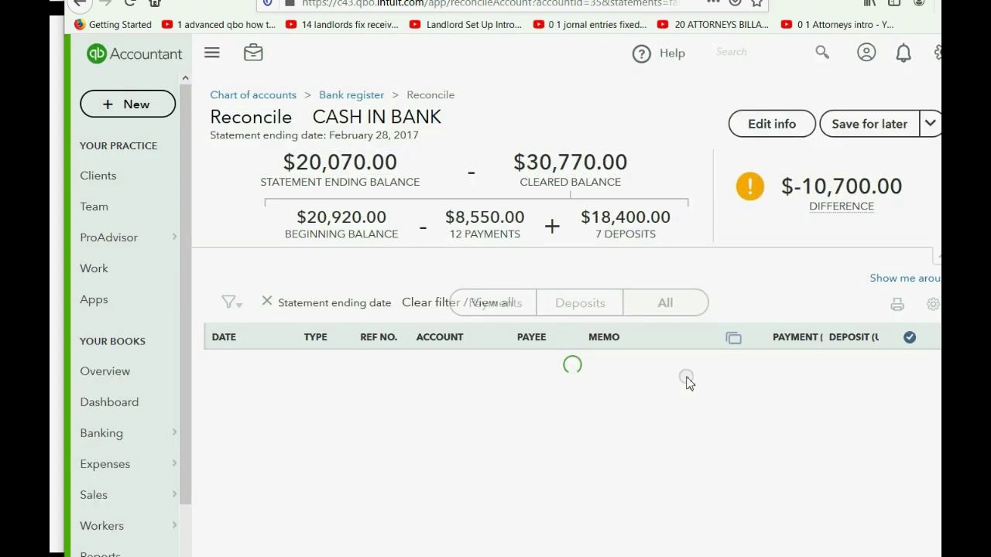
click(910, 338)
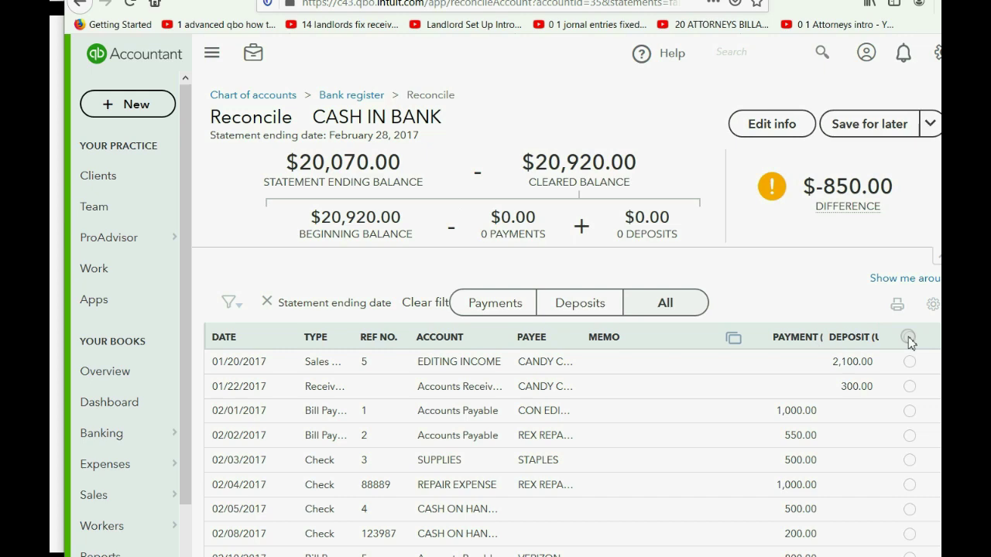
Set the reconciliation's ending balance to 20,370.00, copied from the corrected Excel statement without the dollar sign, and save the statement information
click(765, 130)
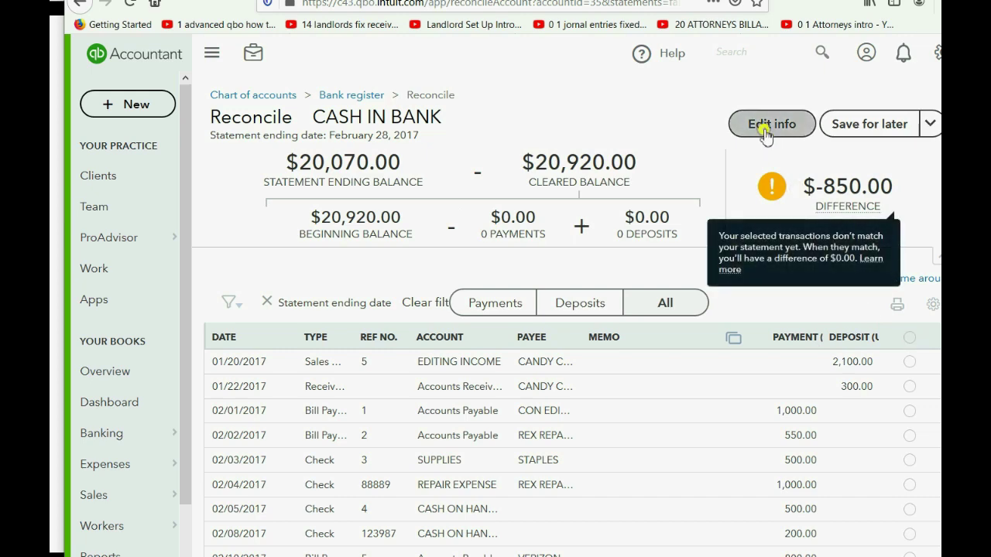
drag(697, 132, 787, 131)
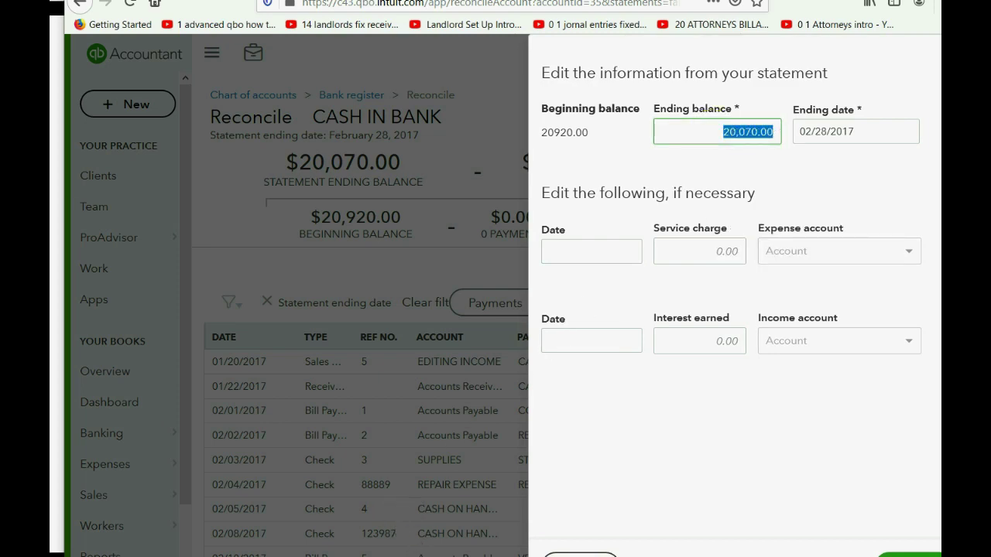
key(alt+Tab)
drag(912, 354, 903, 493)
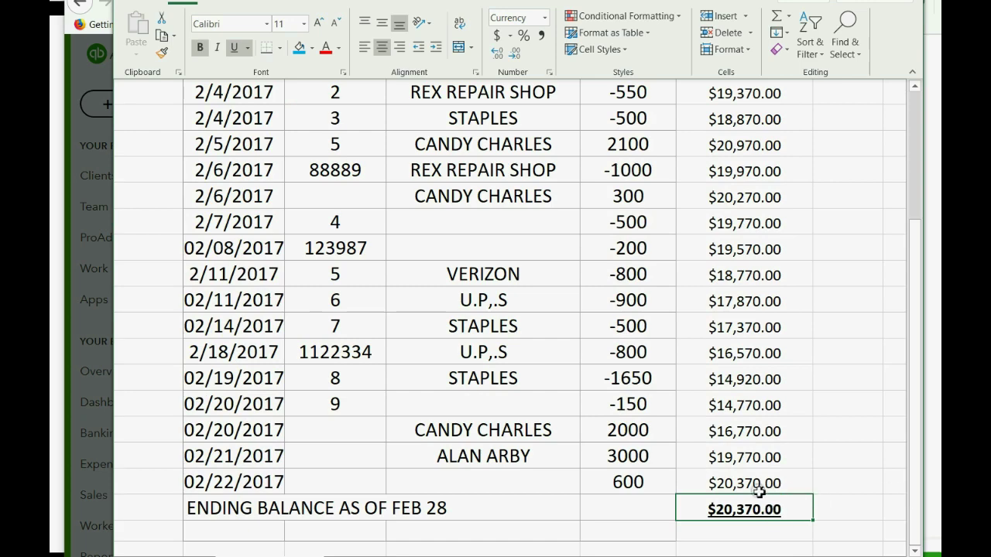
click(161, 35)
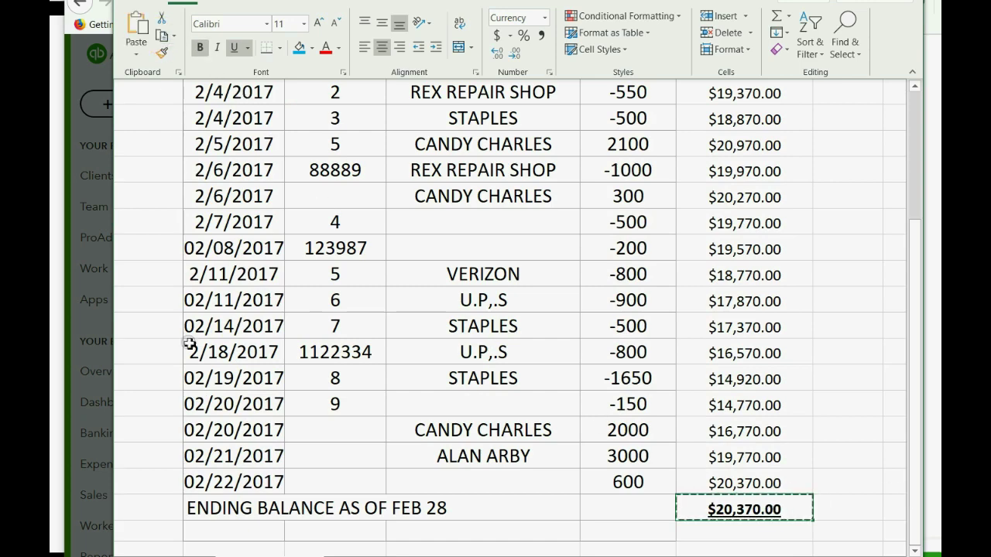
key(alt+Tab)
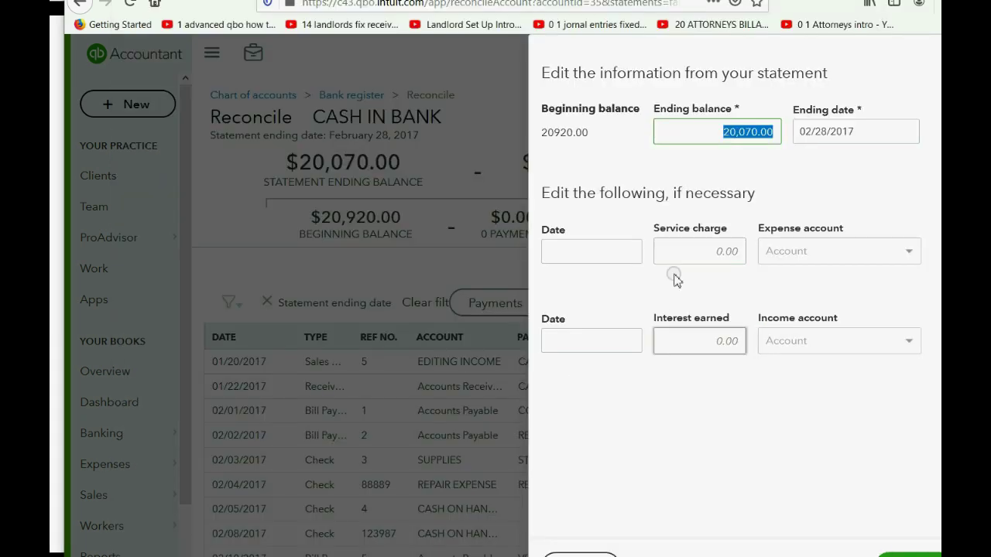
right_click(756, 126)
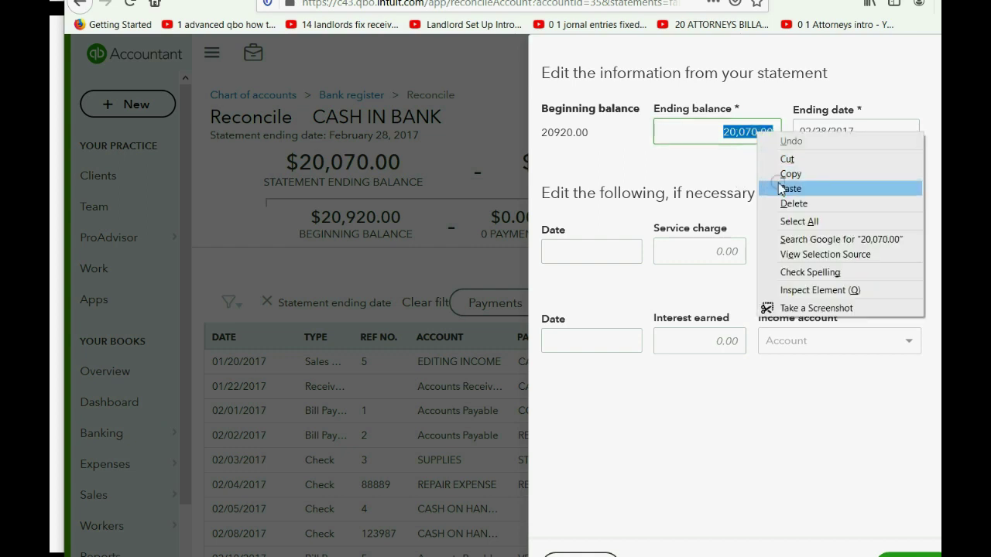
click(782, 188)
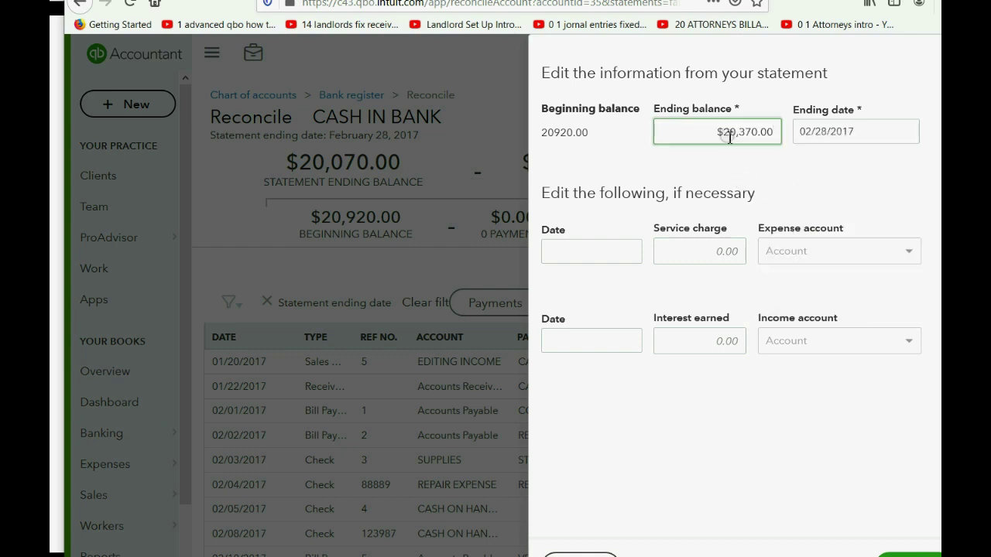
drag(723, 132, 717, 131)
click(910, 555)
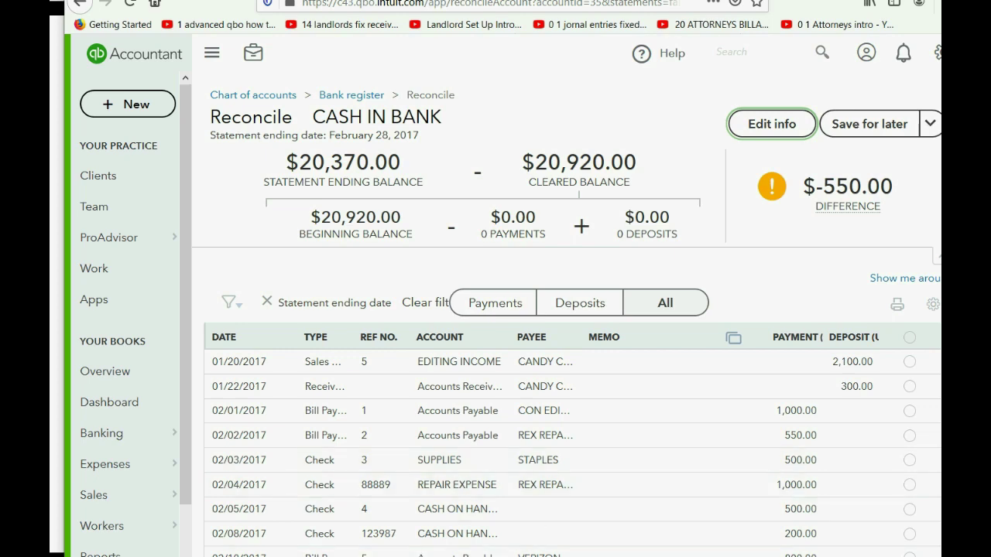
key(alt+Tab)
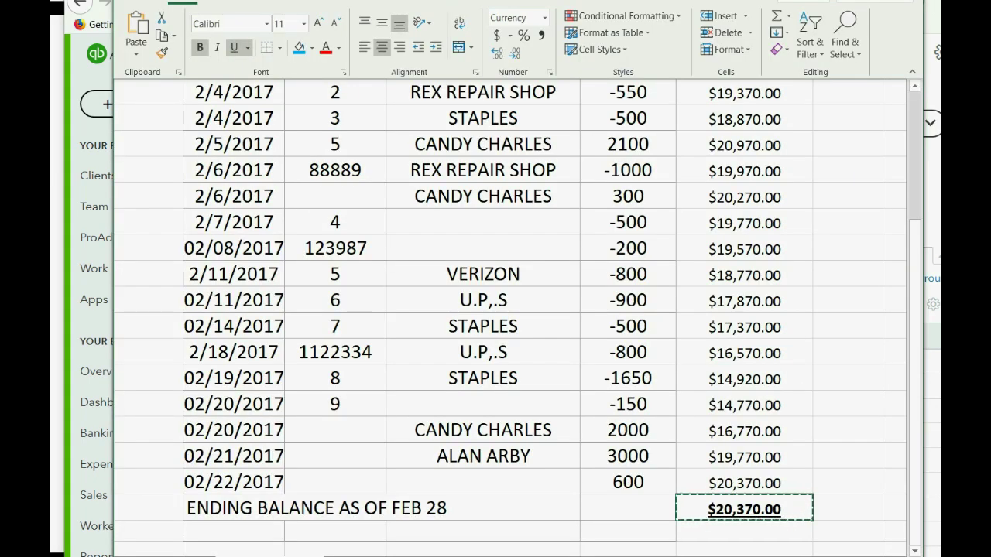
click(329, 553)
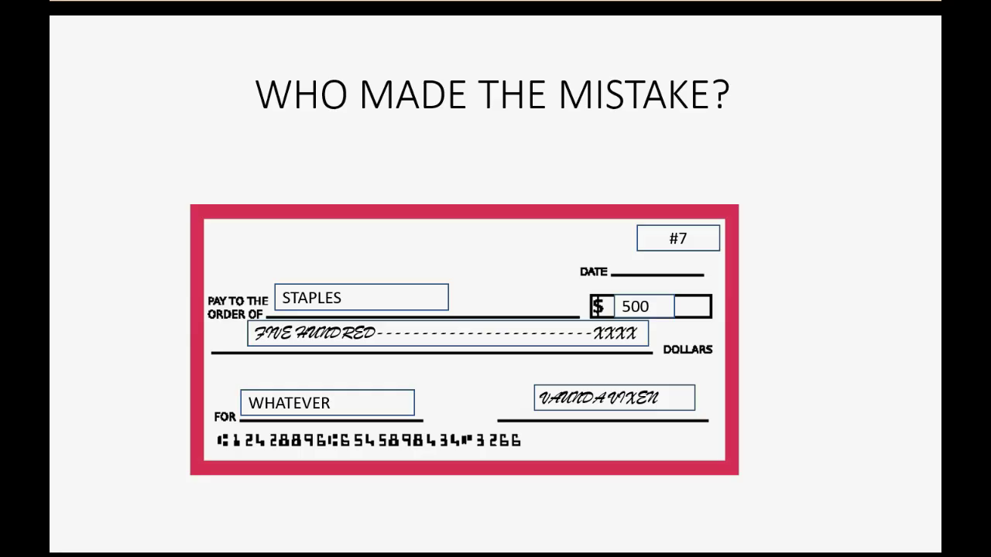
click(915, 334)
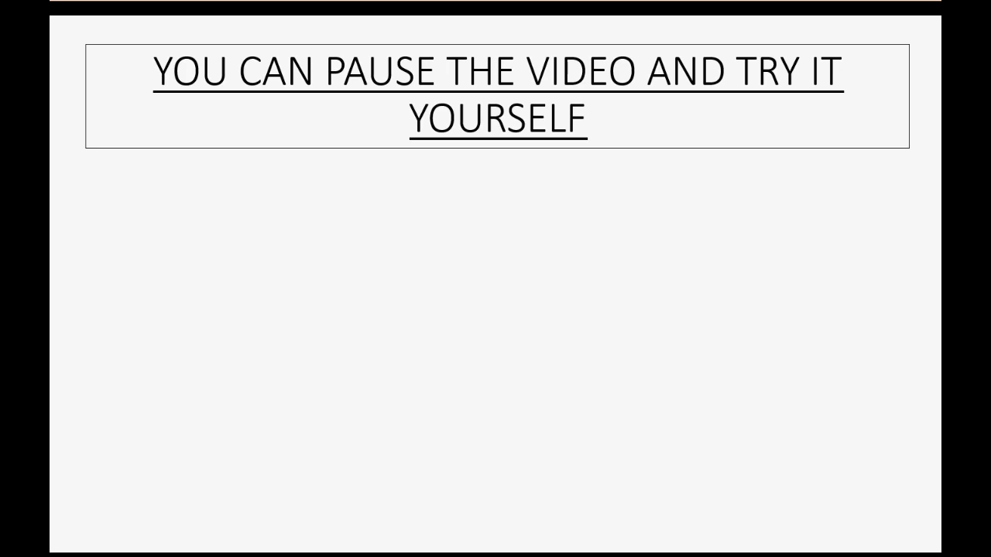
key(Right)
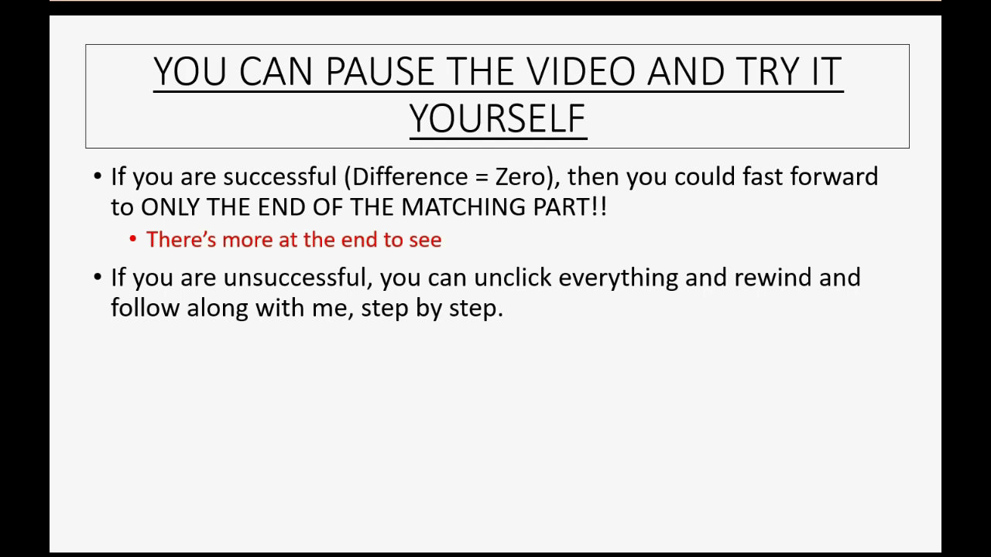
click(673, 416)
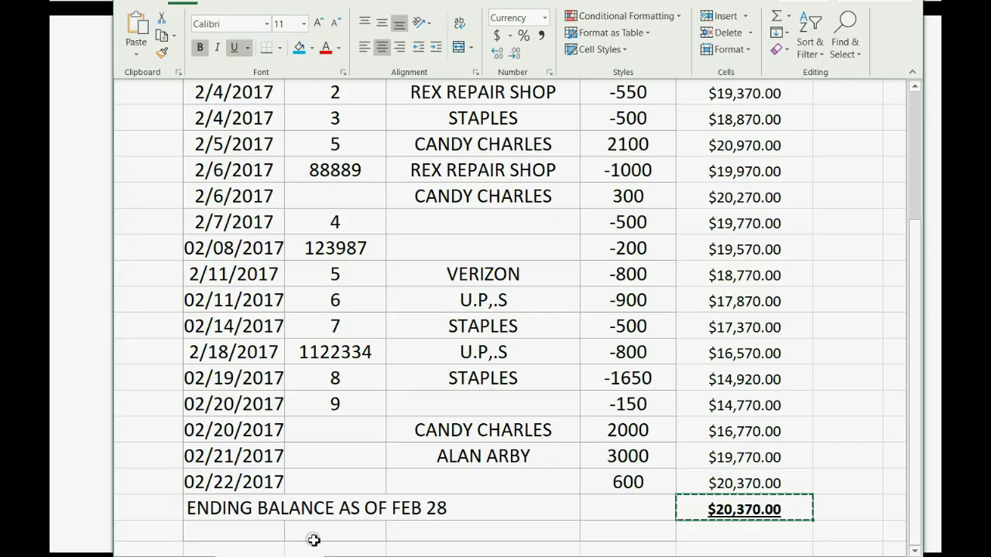
Mark the 1,000 CON EDISON bill payment as cleared in QuickBooks and fill its 2/2/2017 row on the corrected statement with light blue
scroll(314, 539, up, 2)
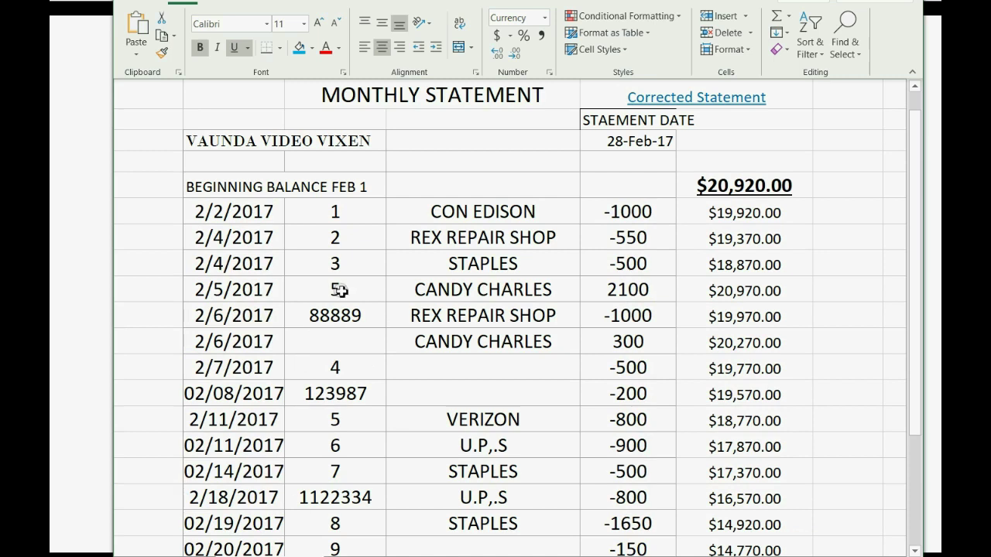
drag(252, 213, 604, 214)
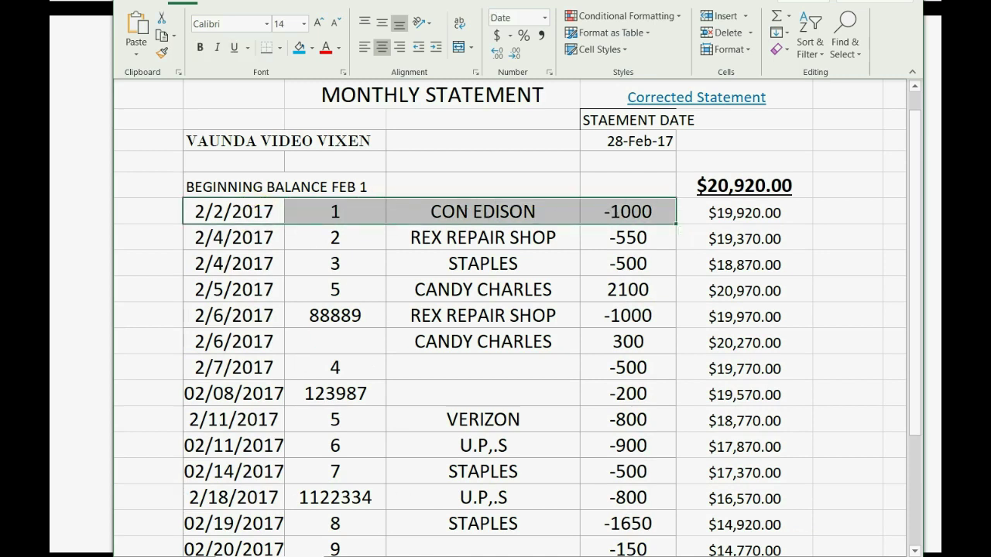
key(alt+Tab)
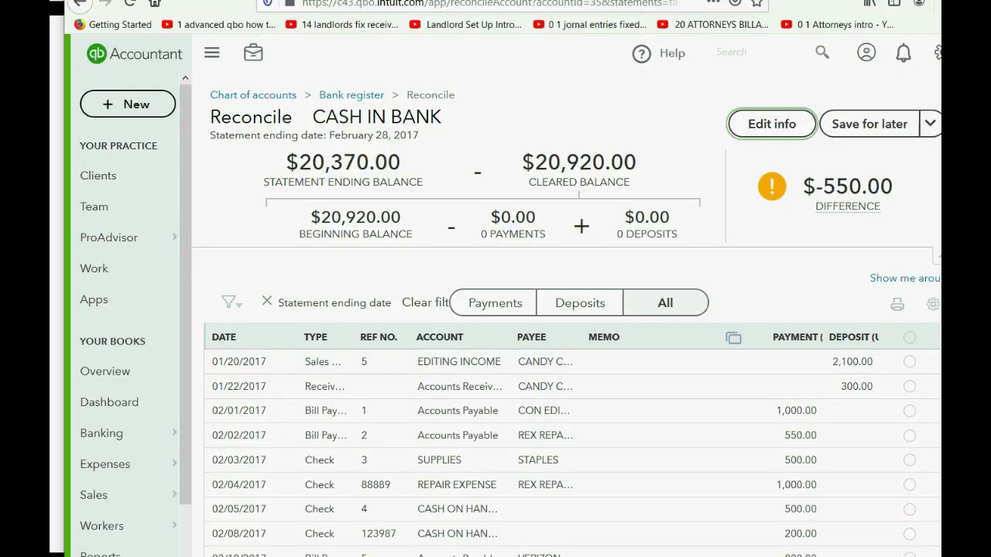
click(909, 415)
key(alt+Tab)
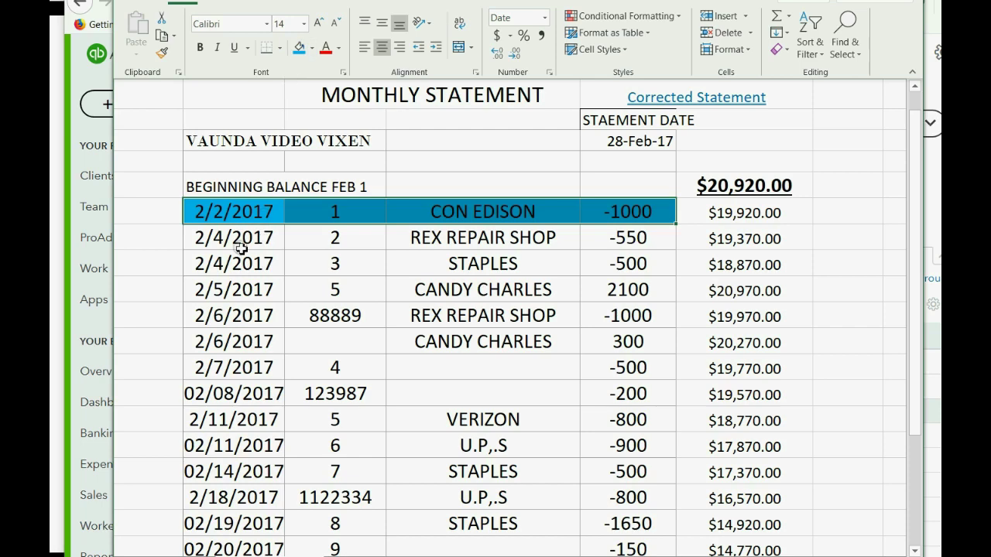
Mark the 550 REX REPAIR SHOP bill payment as cleared in QuickBooks and fill its 2/4/2017 row on the Excel statement with light blue
drag(240, 237, 600, 240)
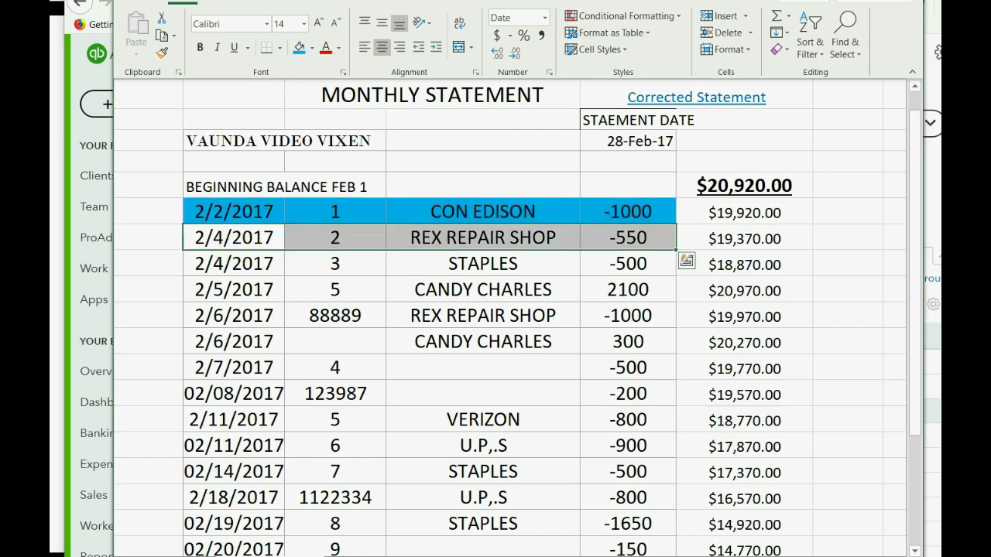
key(alt+Tab)
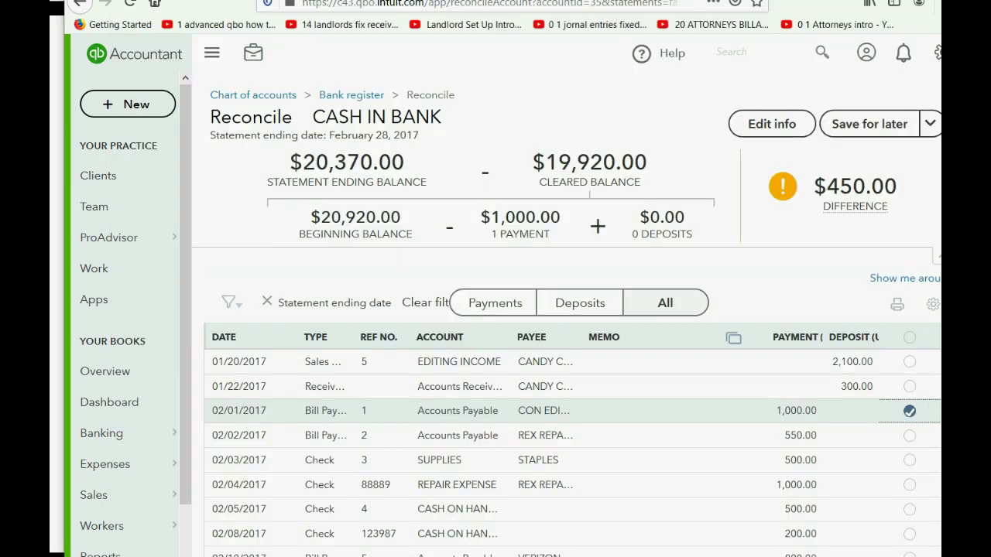
click(910, 435)
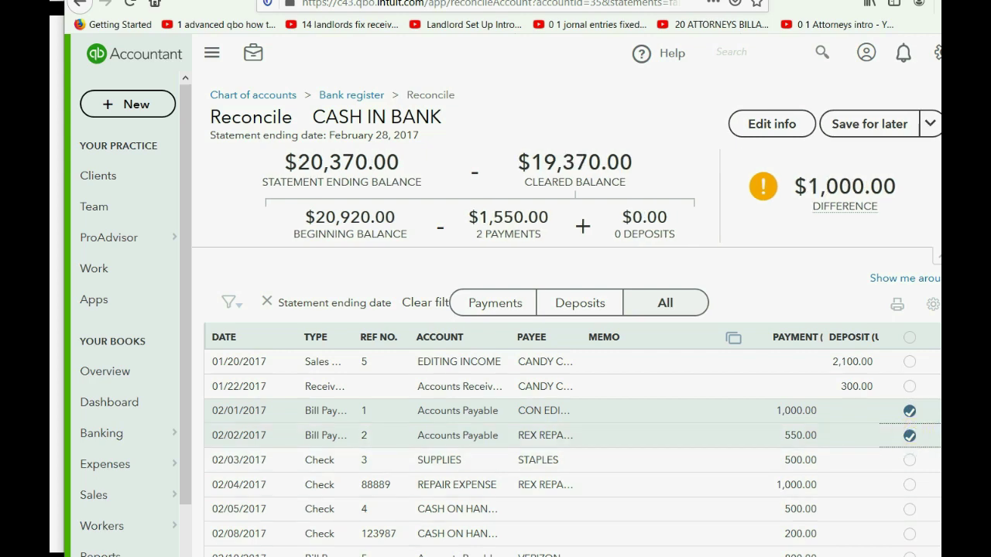
key(alt+Tab)
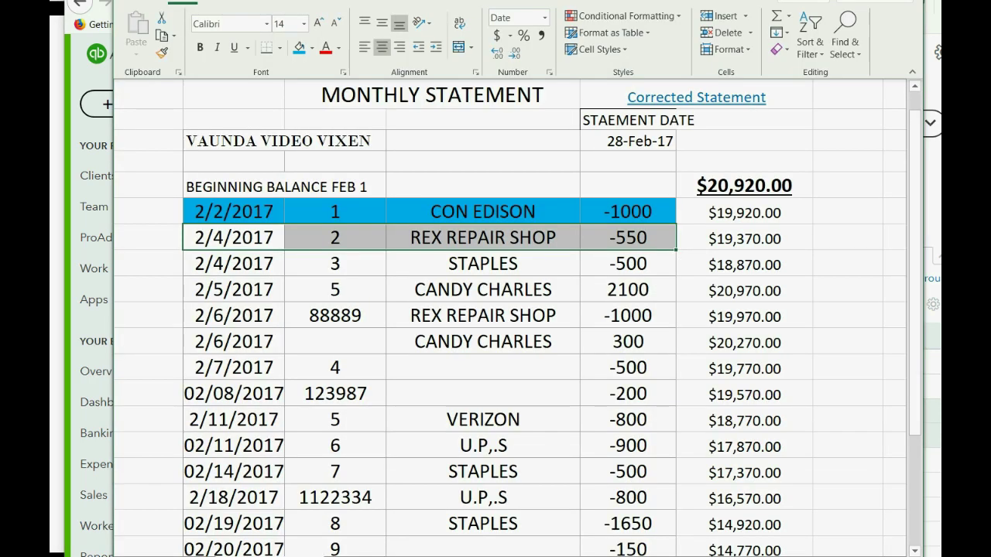
click(299, 47)
Mark the 500 STAPLES check 3 as cleared in QuickBooks and fill its 2/4/2017 row on the Excel statement with light blue
click(232, 264)
drag(277, 265, 662, 267)
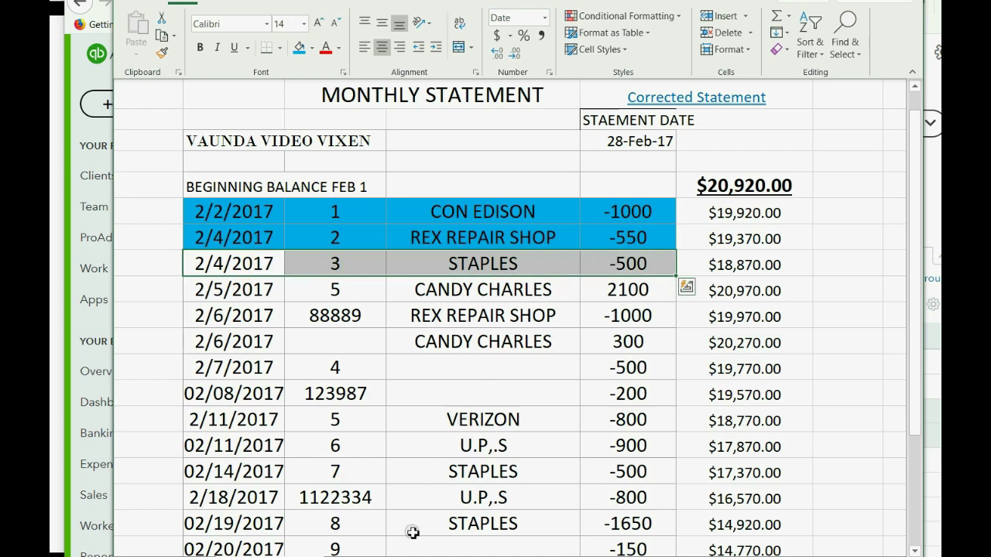
key(alt+Tab)
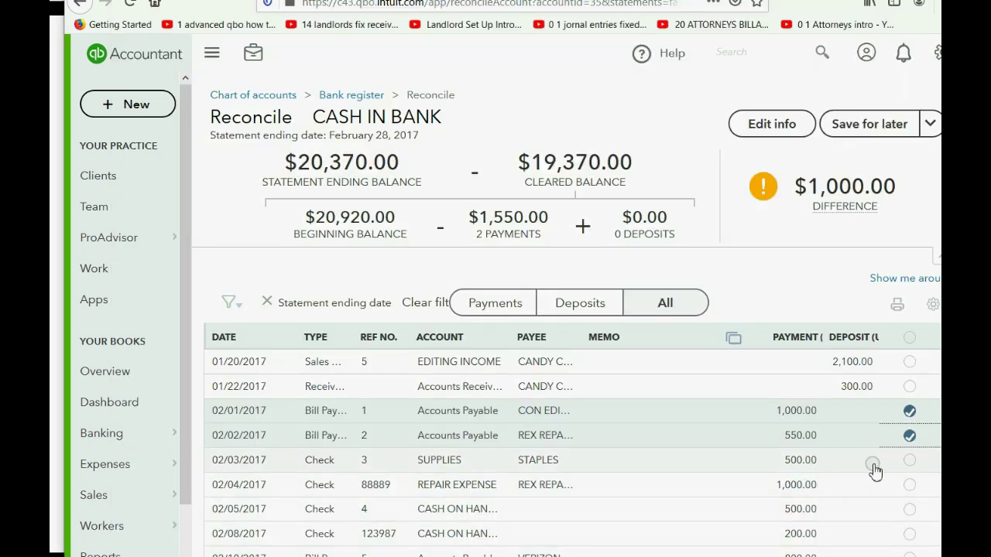
click(911, 461)
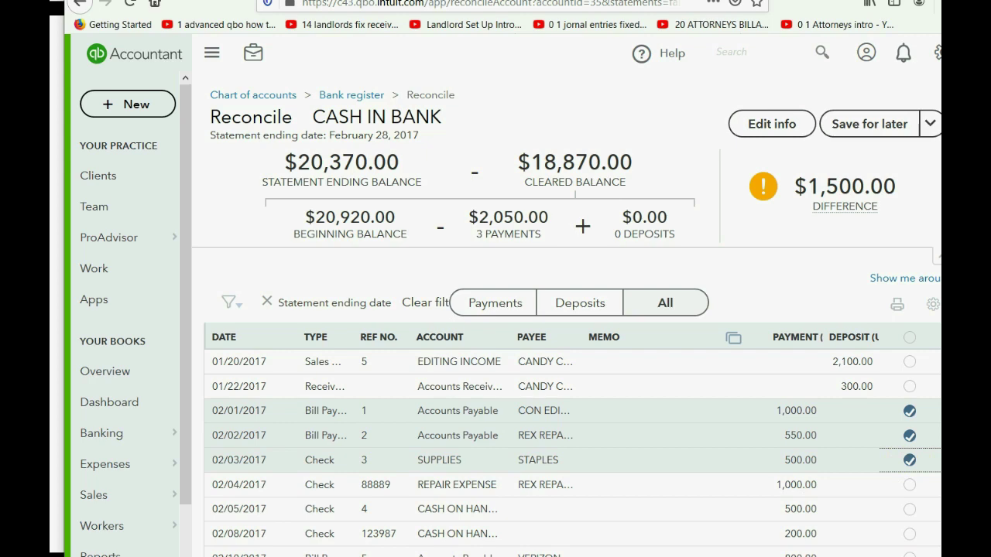
key(alt+Tab)
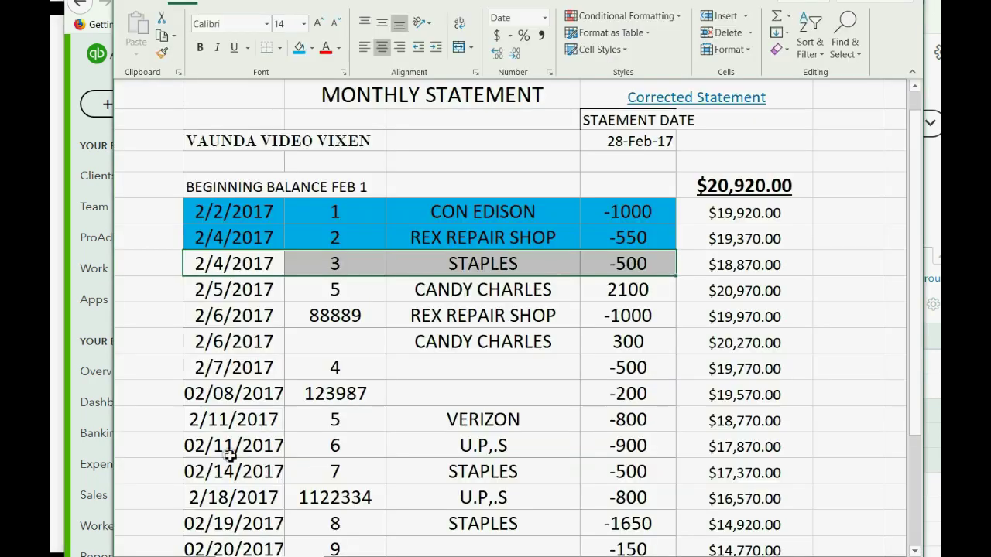
click(297, 49)
Mark the 2,100 EDITING INCOME deposit as cleared in QuickBooks and fill its 2/5/2017 row on the Excel statement with light blue
drag(217, 290, 606, 291)
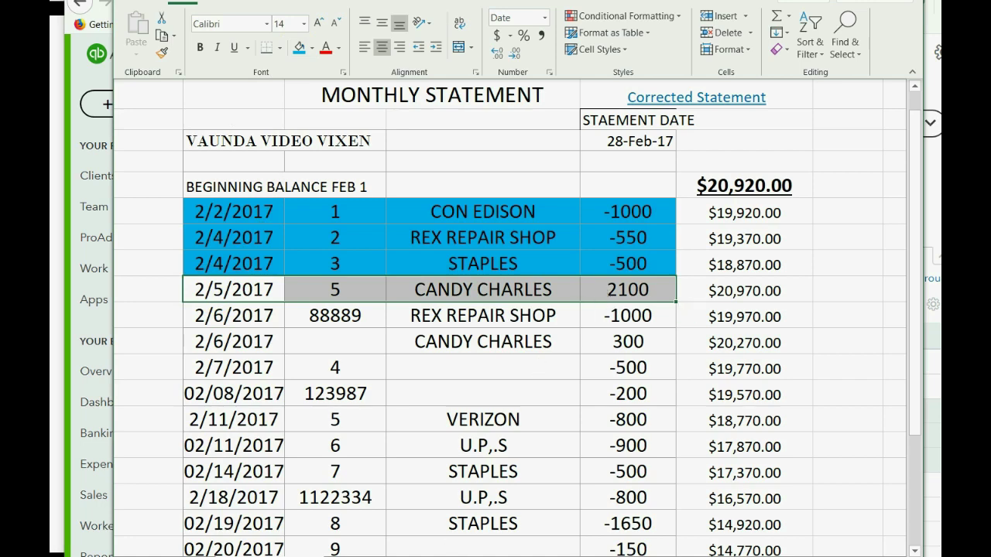
key(alt+Tab)
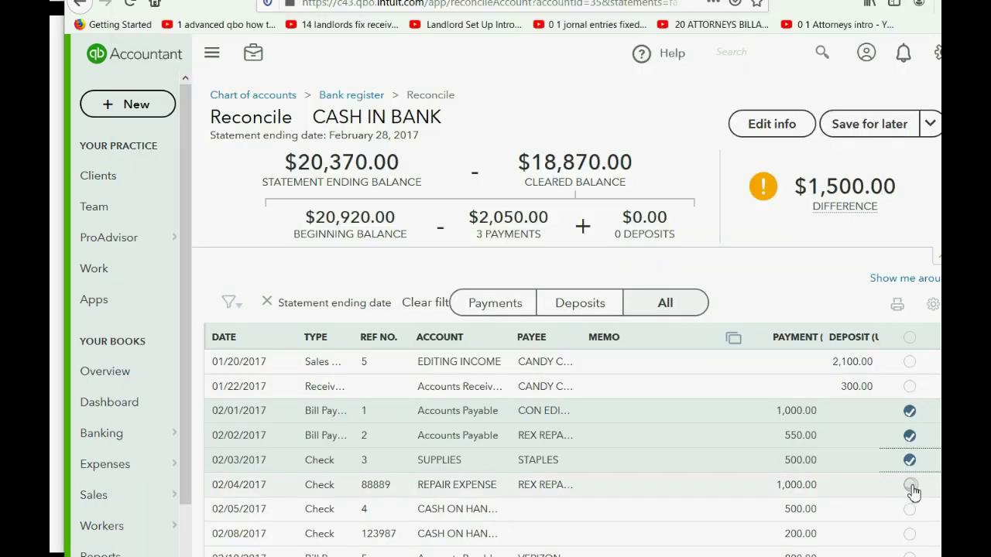
click(910, 364)
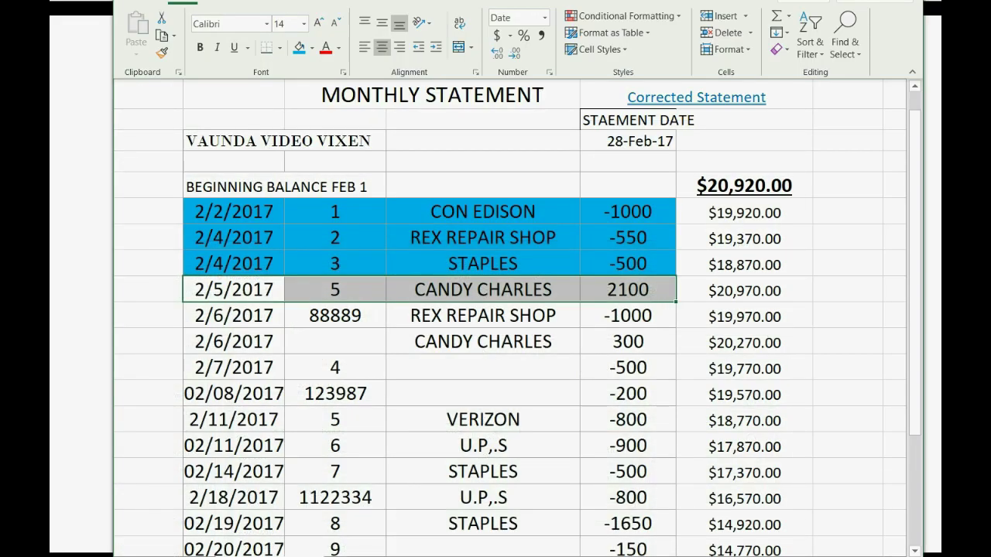
click(298, 49)
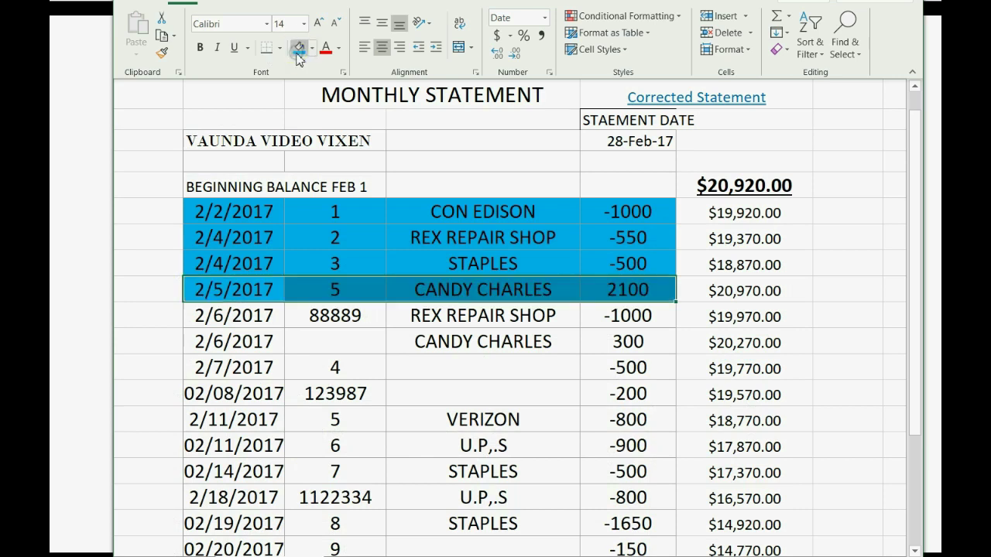
Mark the 1,000 REX REPAIR SHOP check 88889 as cleared in QuickBooks and fill its 2/6/2017 row on the Excel statement with light blue
drag(215, 316, 598, 316)
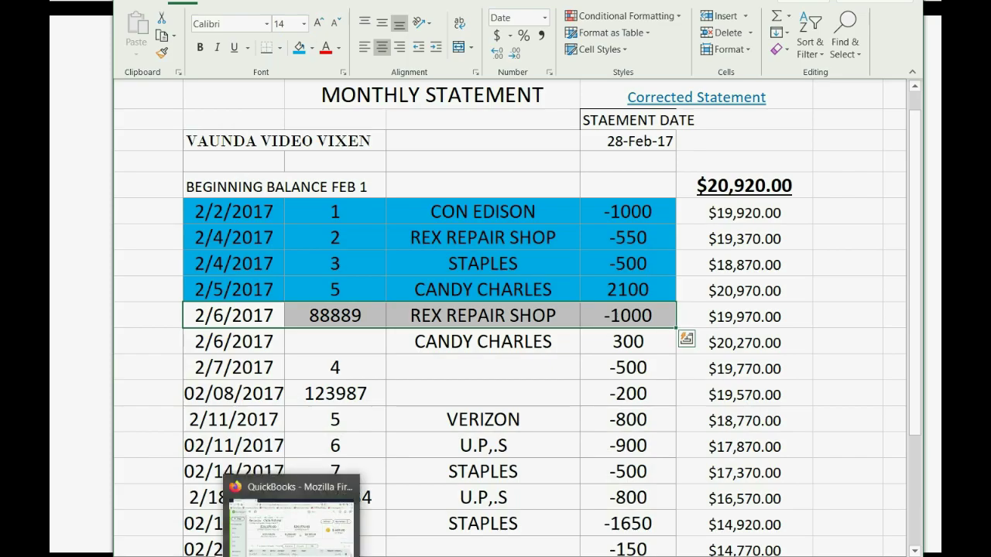
click(294, 534)
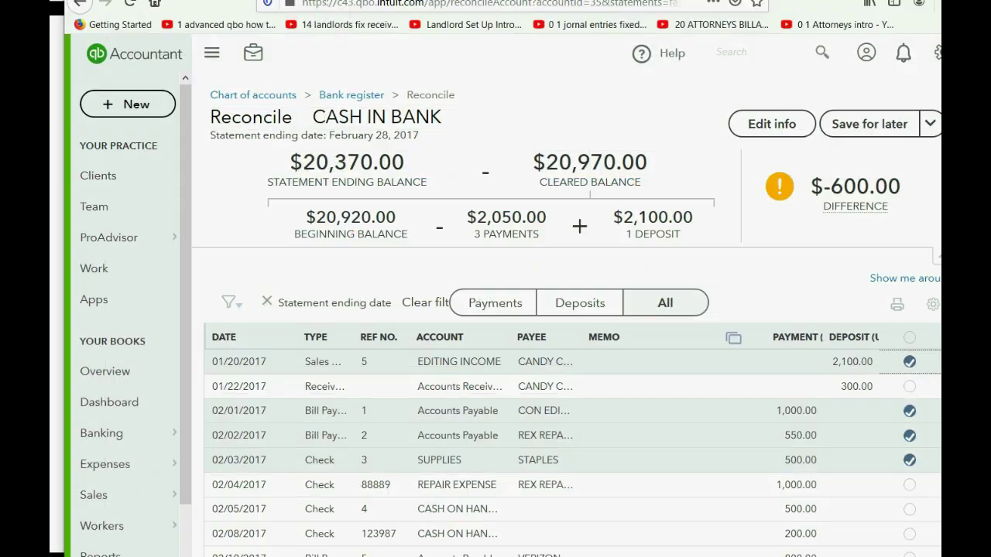
click(908, 485)
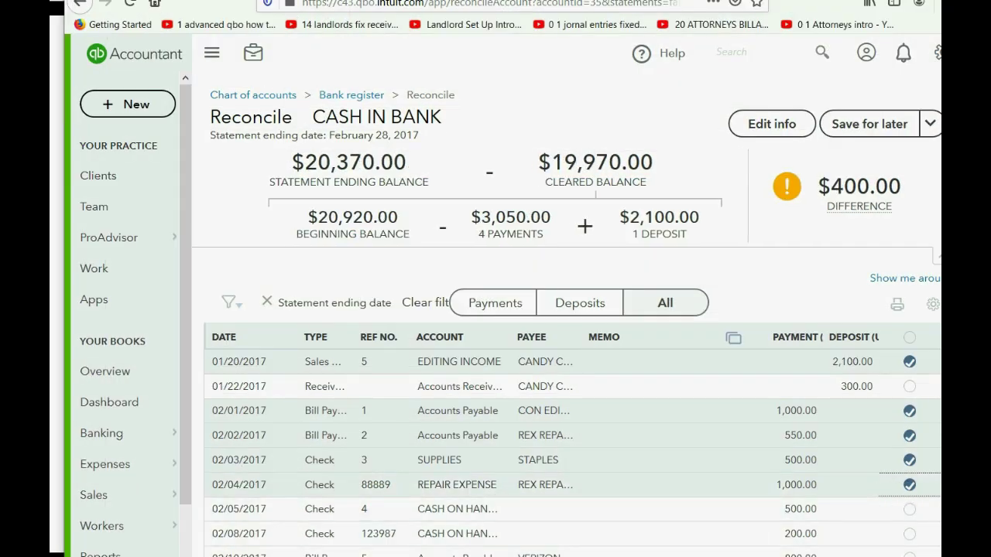
key(alt+Tab)
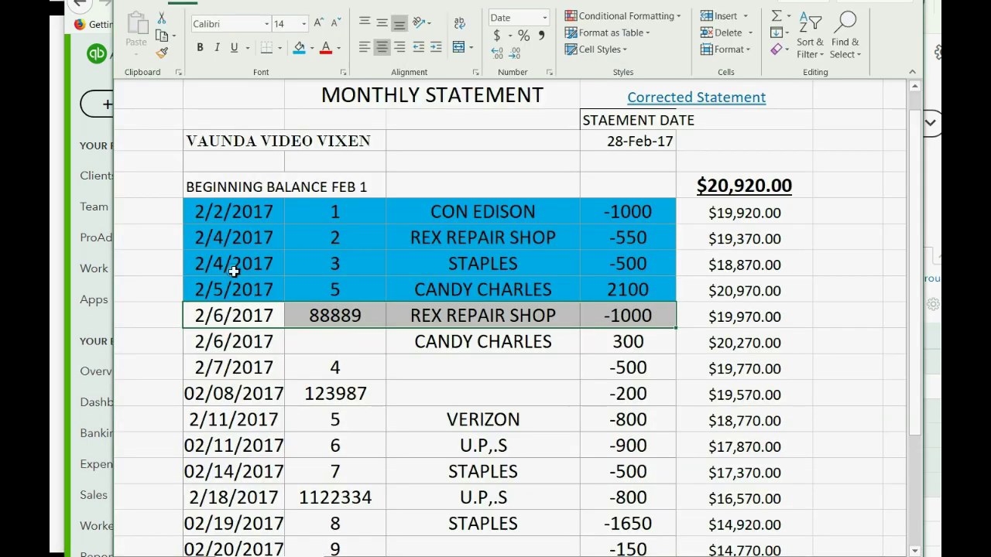
click(299, 48)
Mark the 300 customer payment received as cleared in QuickBooks and fill its 2/6/2017 row on the Excel statement with light blue
drag(240, 349, 663, 342)
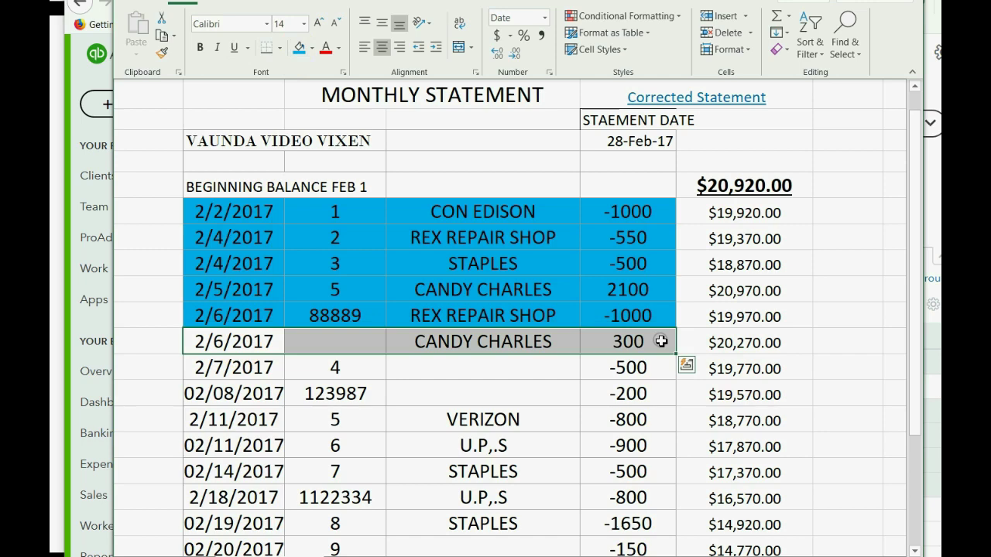
key(alt+Tab)
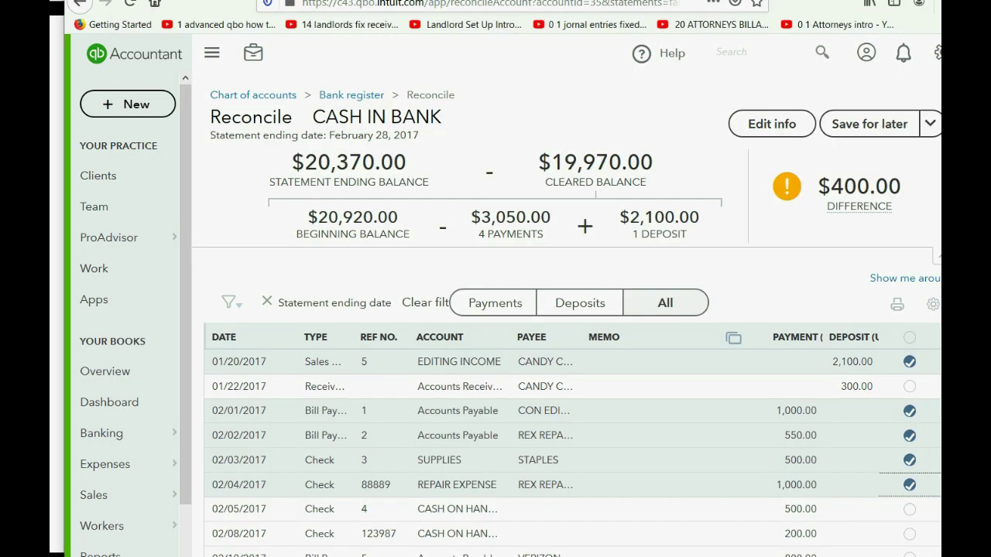
click(909, 386)
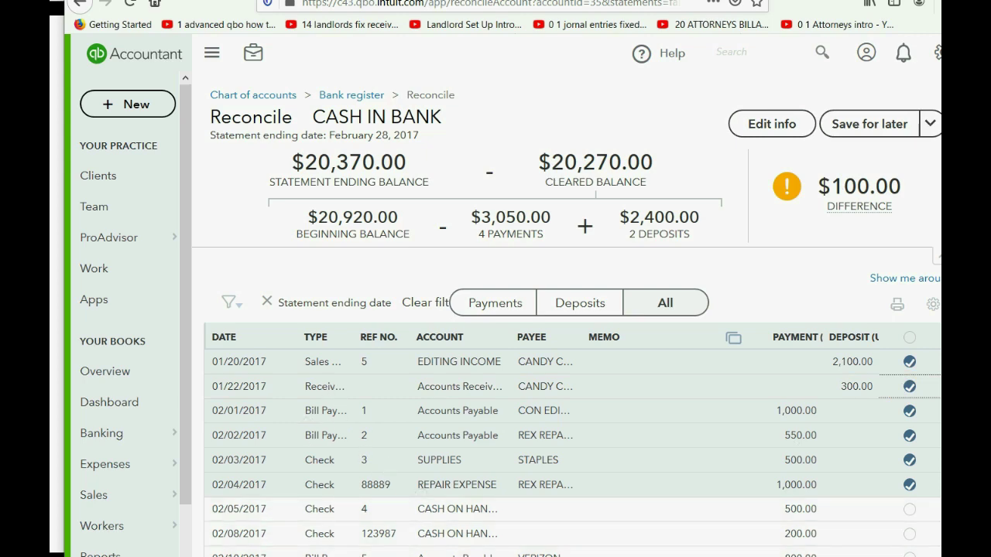
key(alt+Tab)
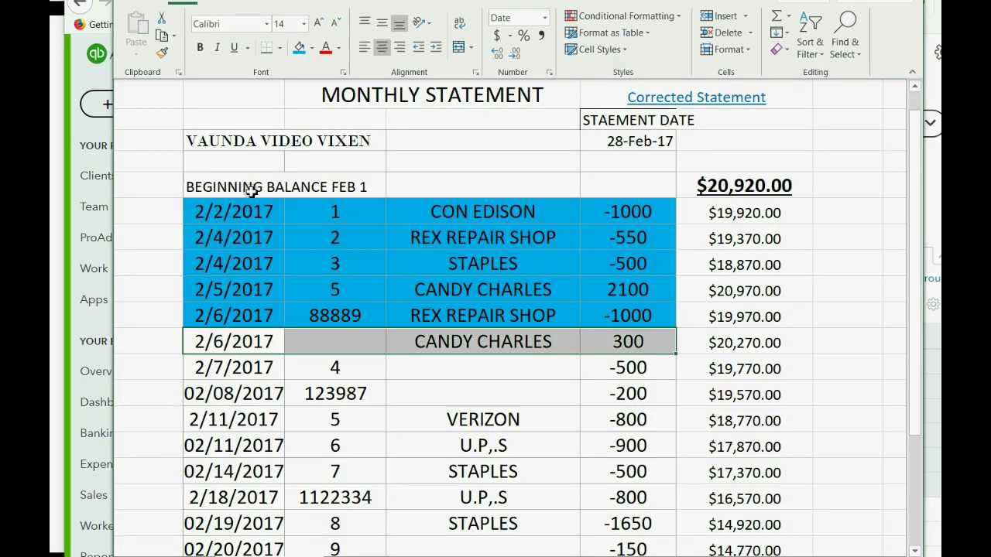
click(298, 48)
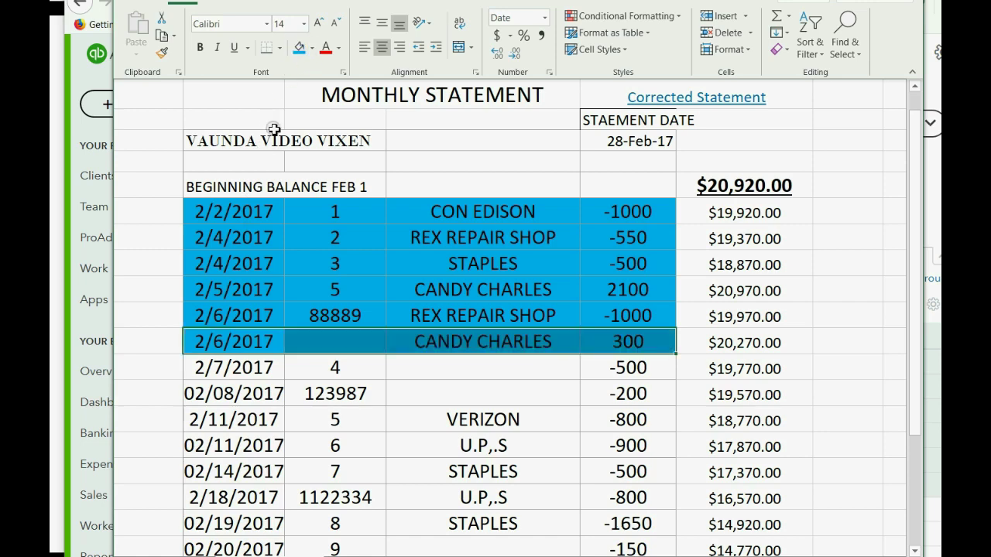
Mark the 500 check 4 as cleared in QuickBooks and fill its 2/7/2017 row on the Excel statement with light blue
drag(234, 367, 594, 364)
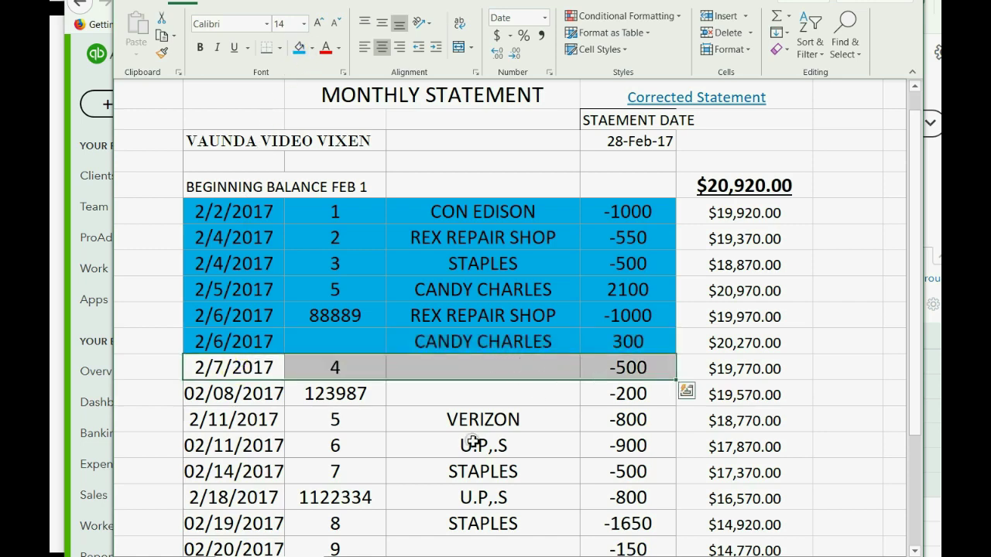
key(alt+Tab)
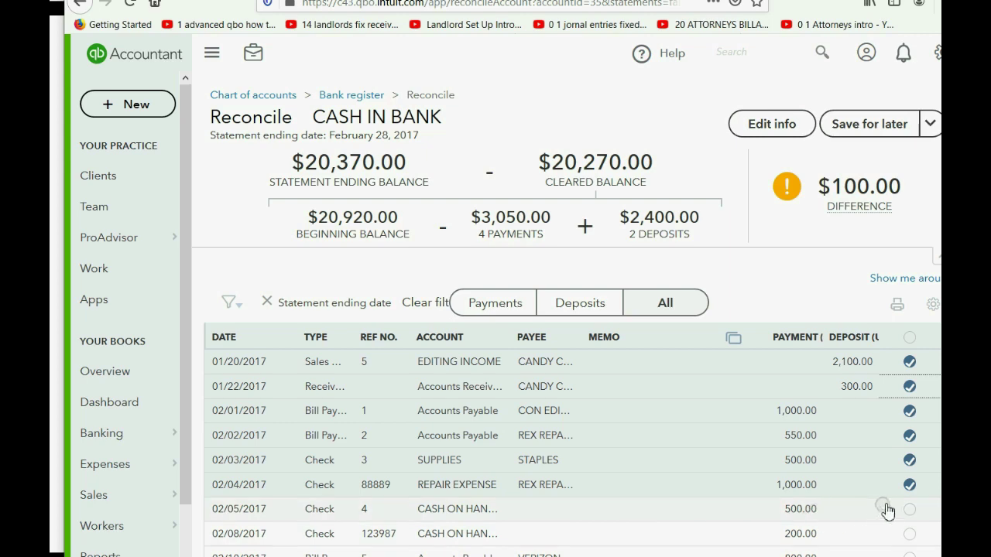
click(907, 509)
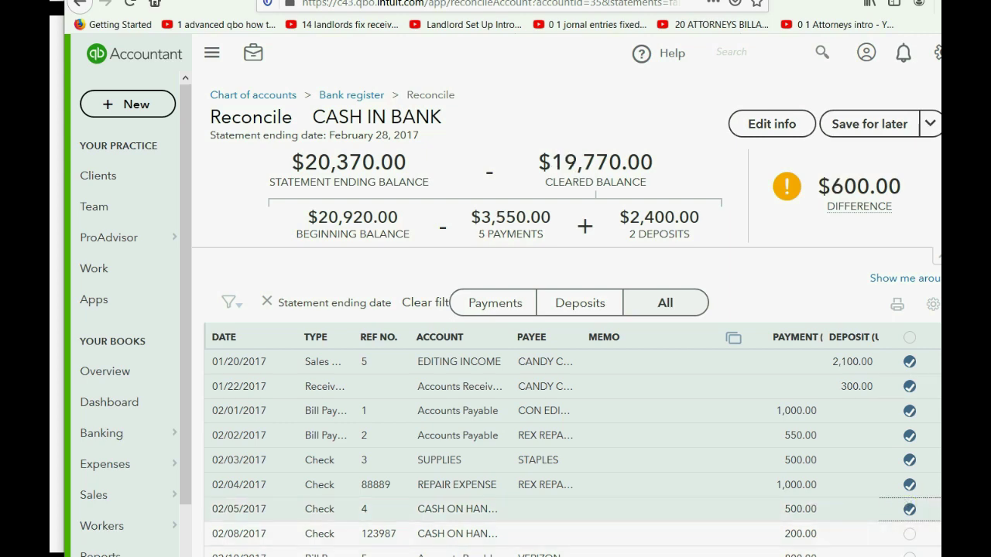
key(alt+Tab)
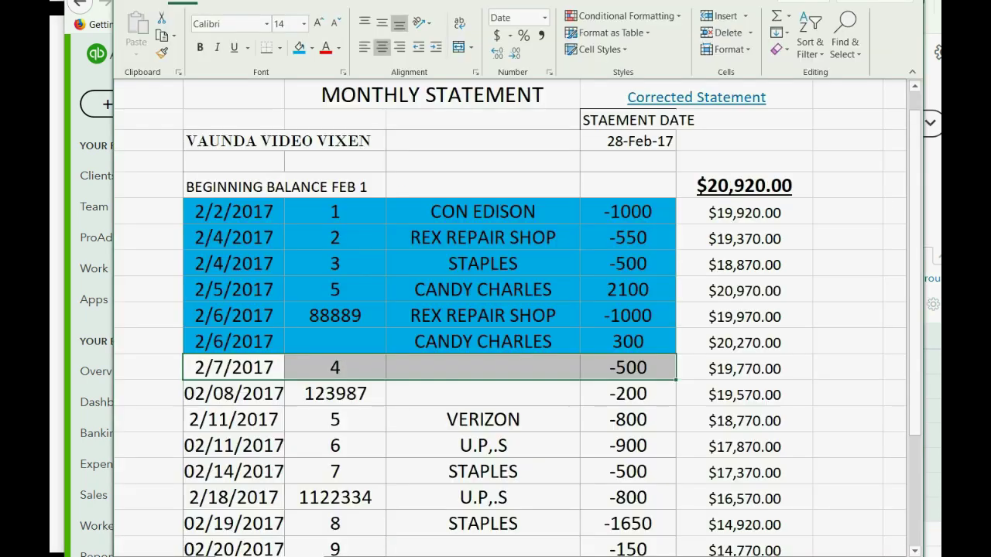
click(296, 48)
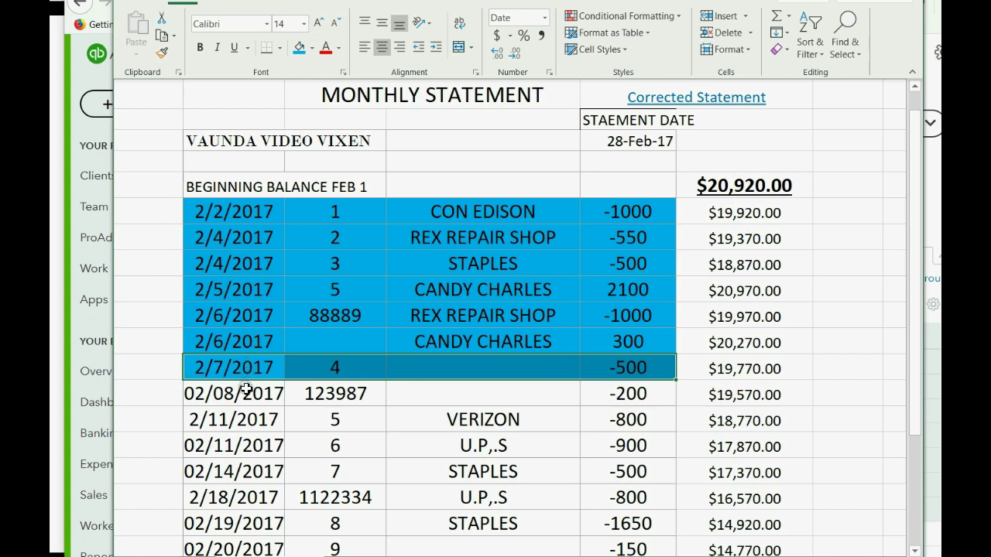
Mark the 200 check 123987 as cleared in QuickBooks and fill its 02/08/2017 row on the Excel statement with light blue
click(245, 392)
drag(245, 392, 388, 392)
drag(594, 393, 603, 393)
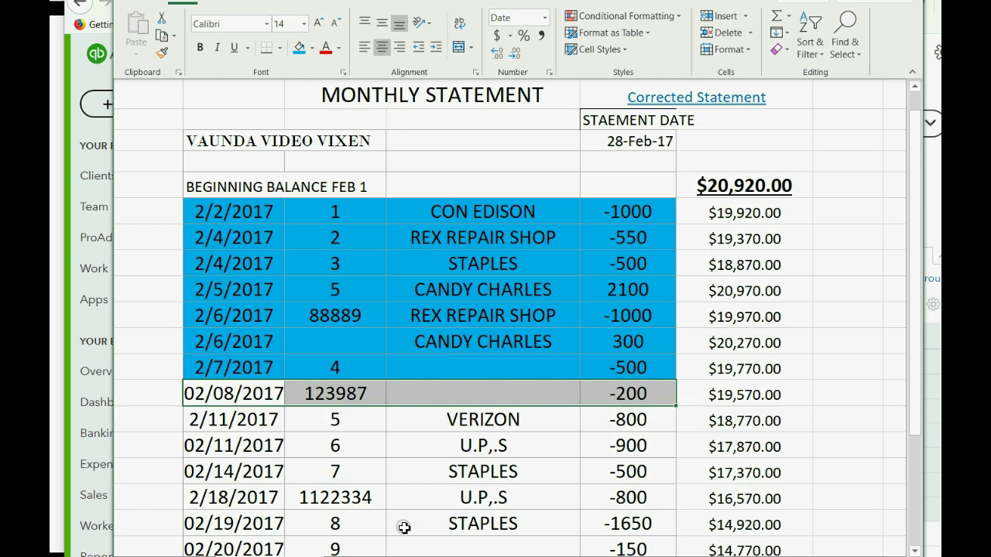
key(alt+Tab)
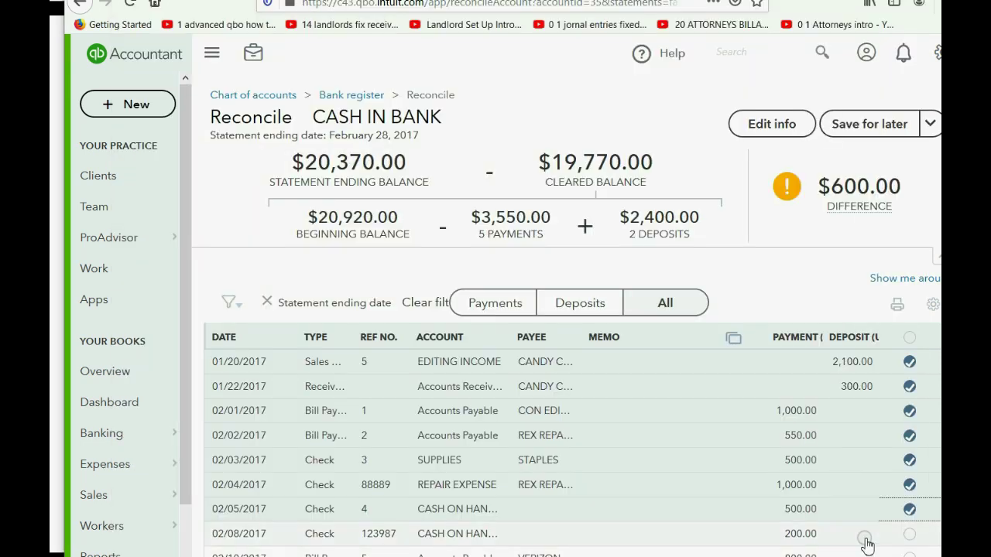
click(907, 533)
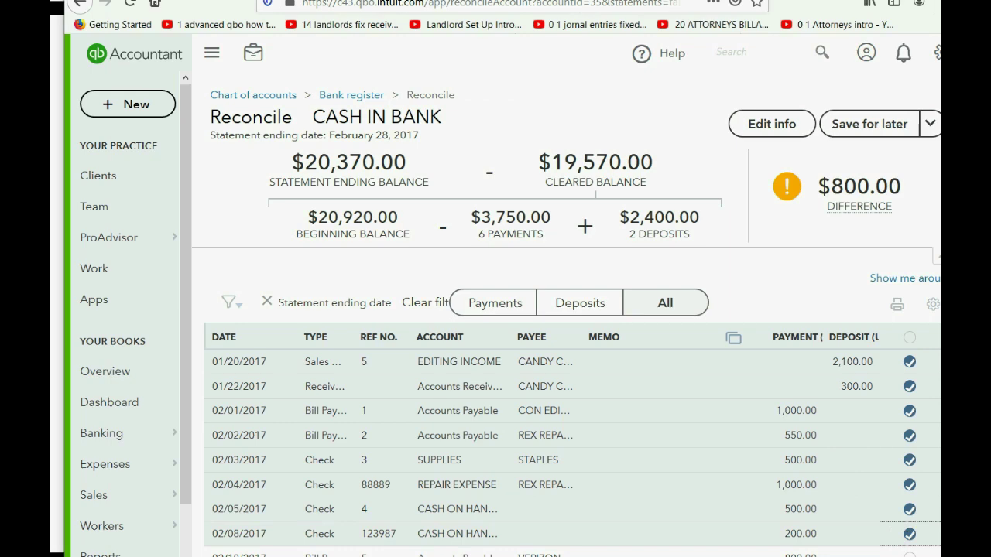
key(alt+Tab)
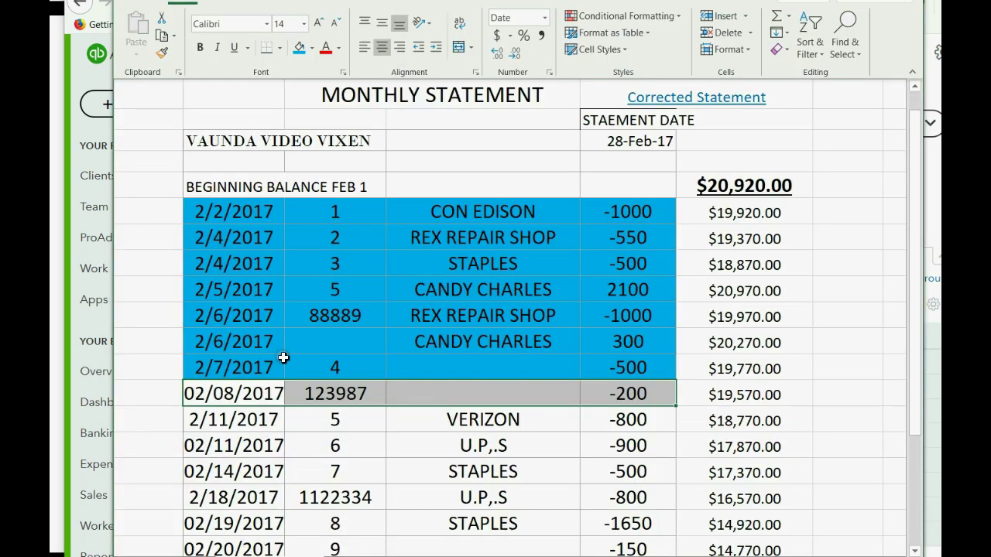
click(300, 48)
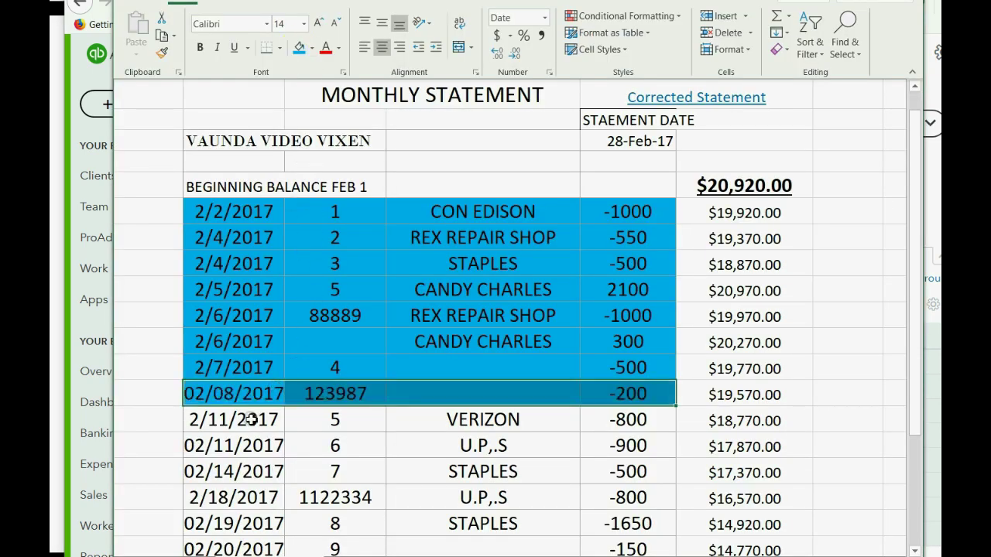
Mark the 800 VERIZON bill payment 5 as cleared in QuickBooks and fill its 2/11/2017 row on the Excel statement with light blue
drag(252, 419, 588, 426)
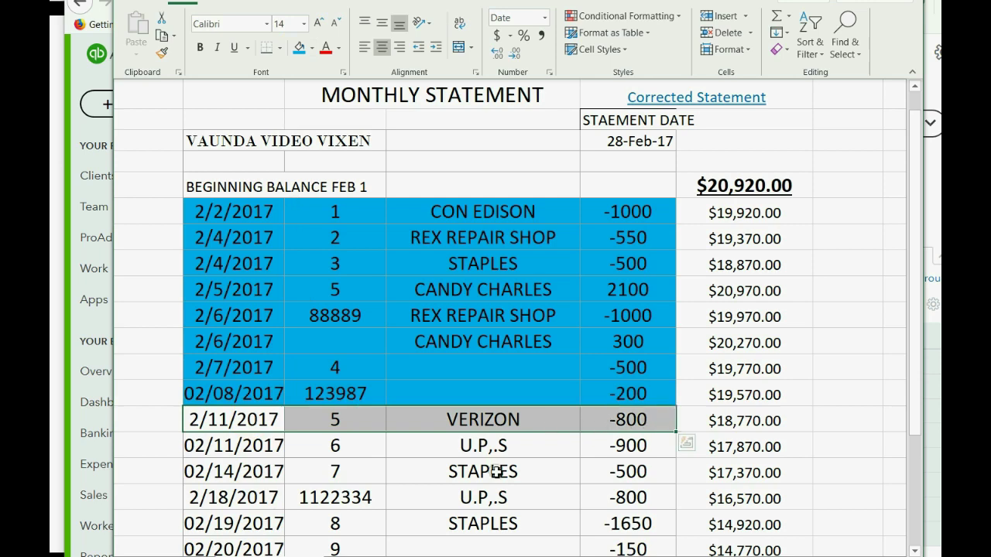
key(alt+Tab)
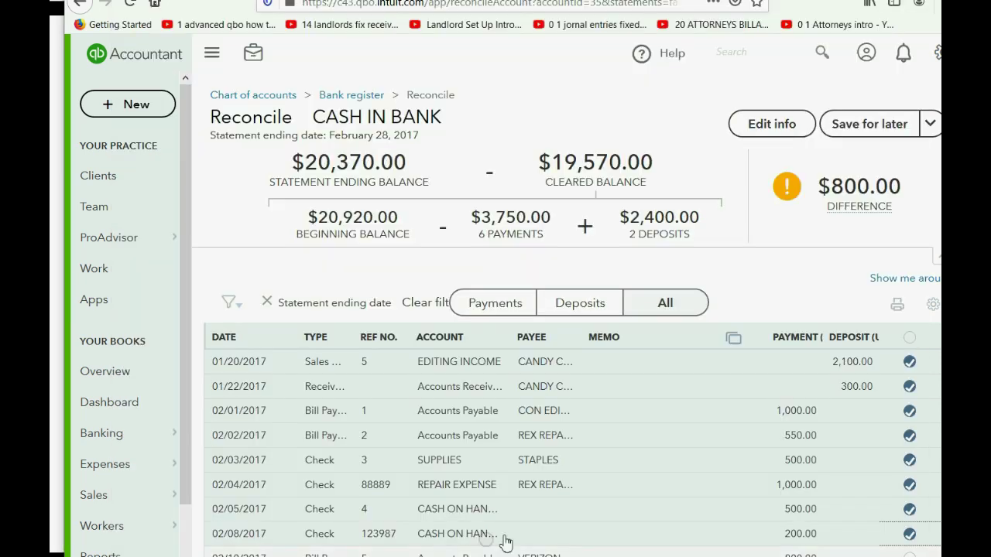
click(910, 554)
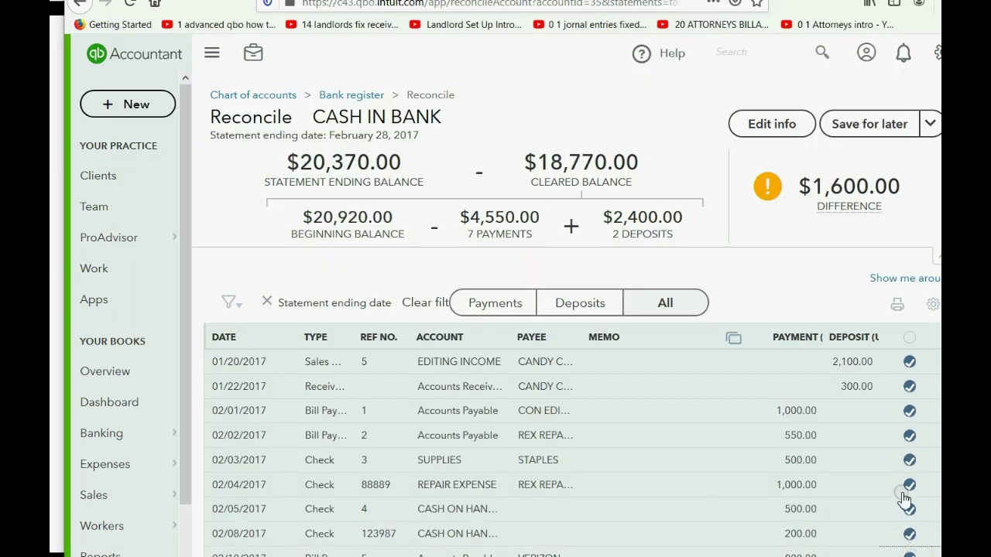
scroll(903, 472, down, 3)
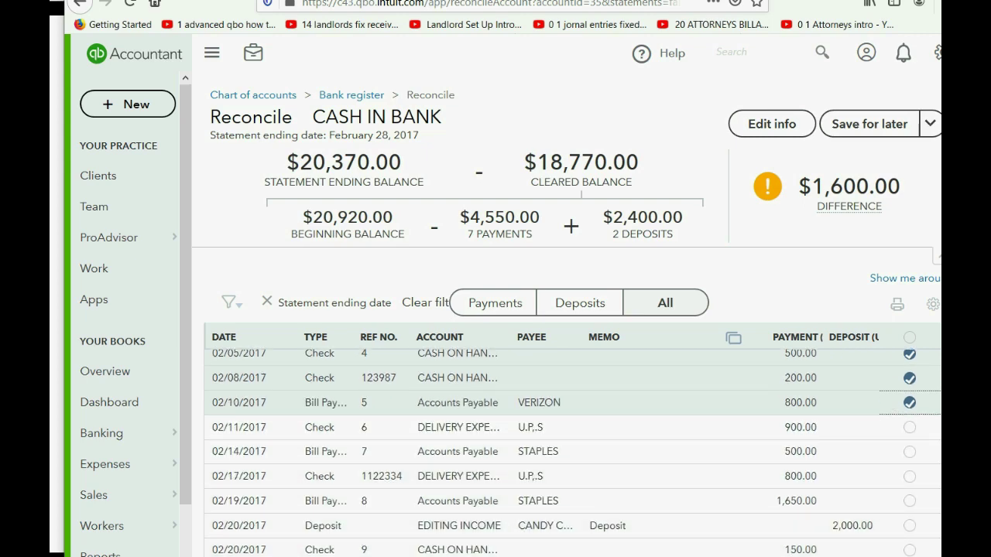
key(alt+Tab)
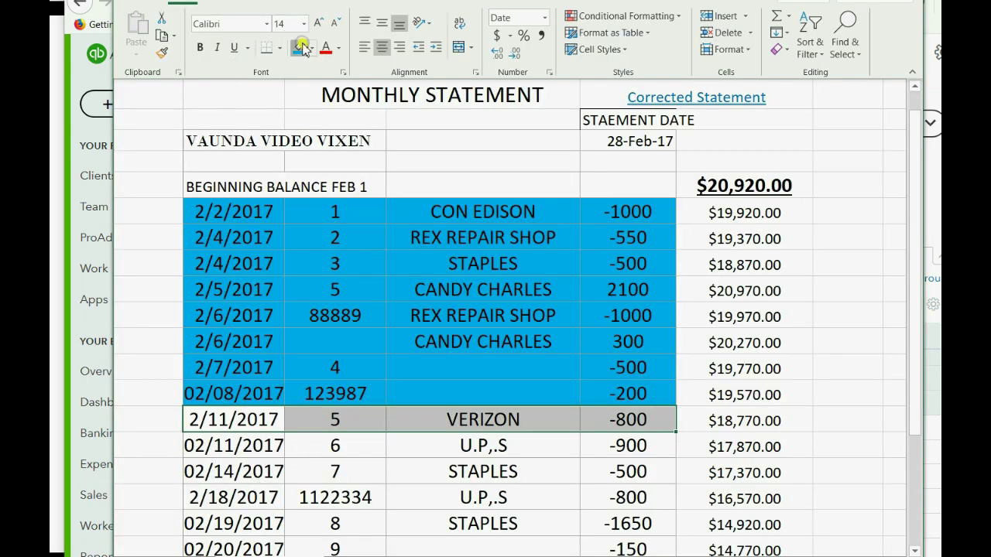
click(299, 47)
Mark the 900 U.P,.S check 6 as cleared in QuickBooks and fill its 02/11/2017 row on the Excel statement with light blue
drag(224, 448, 564, 455)
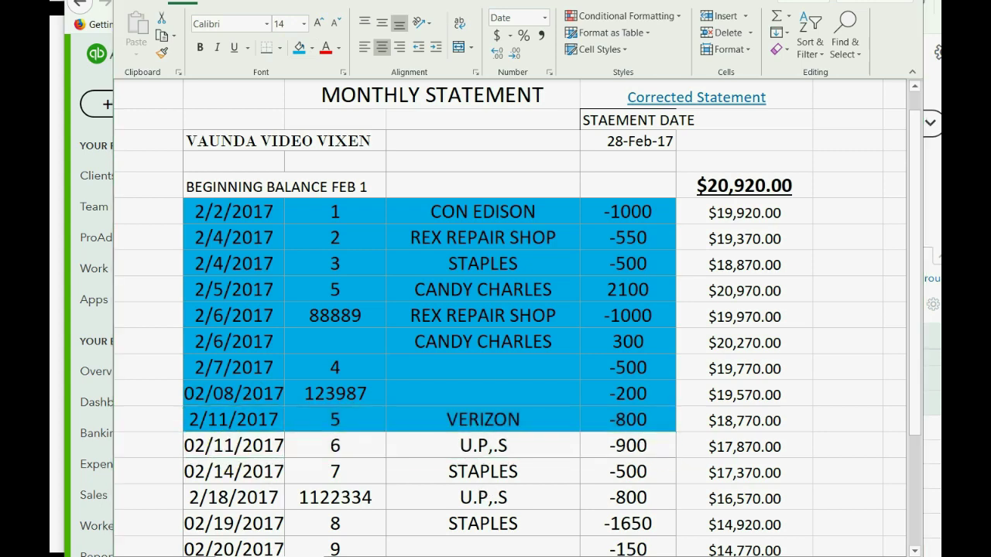
key(alt+Tab)
scroll(870, 529, down, 2)
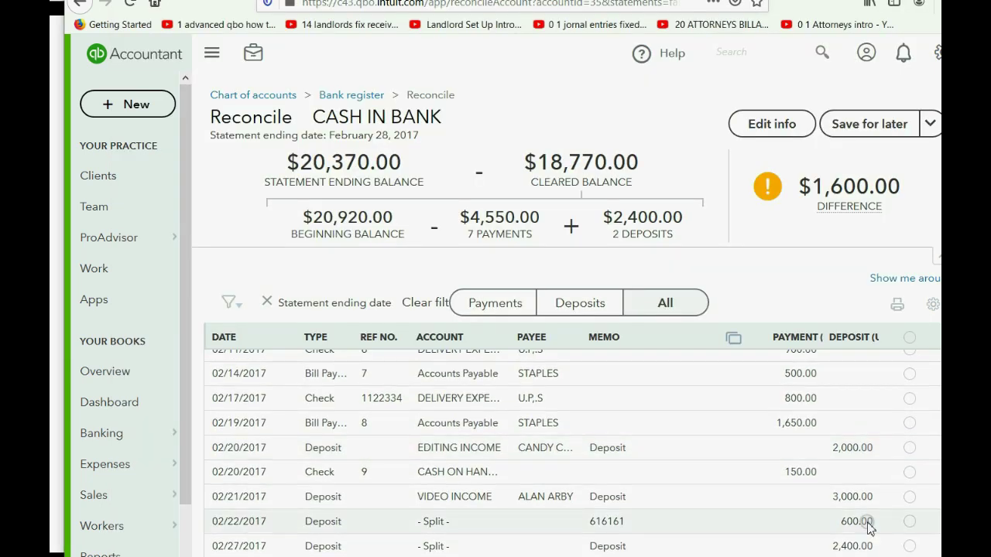
scroll(870, 528, up, 4)
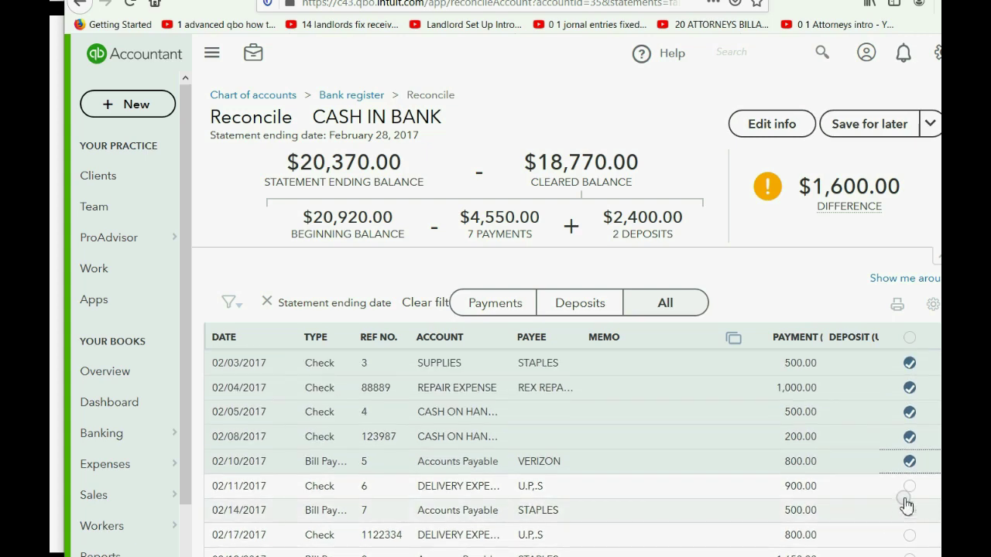
click(911, 487)
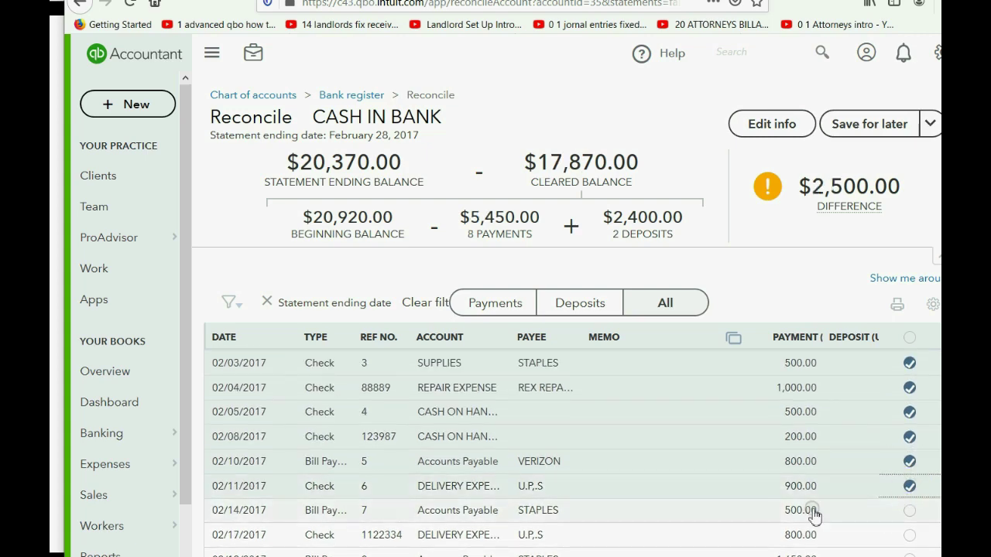
key(alt+Tab)
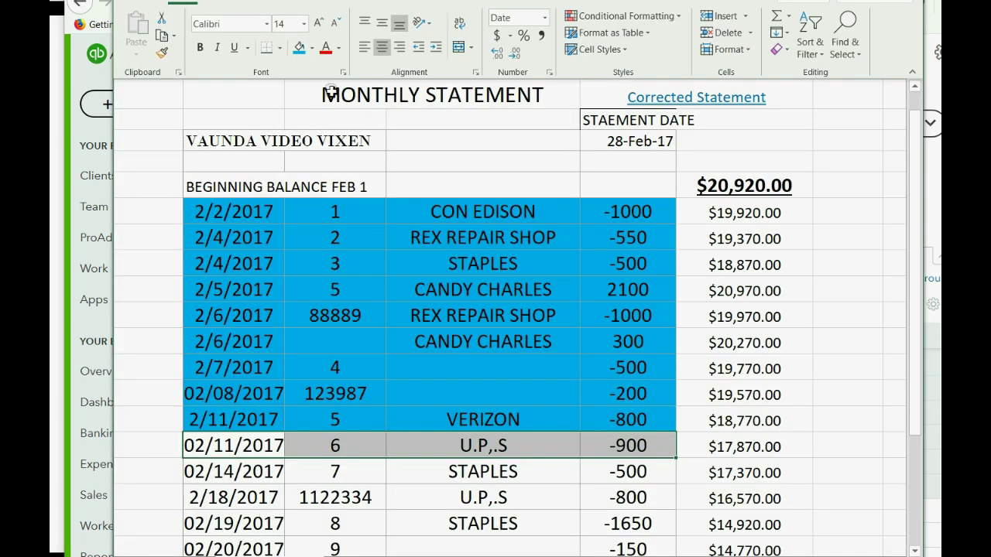
click(298, 47)
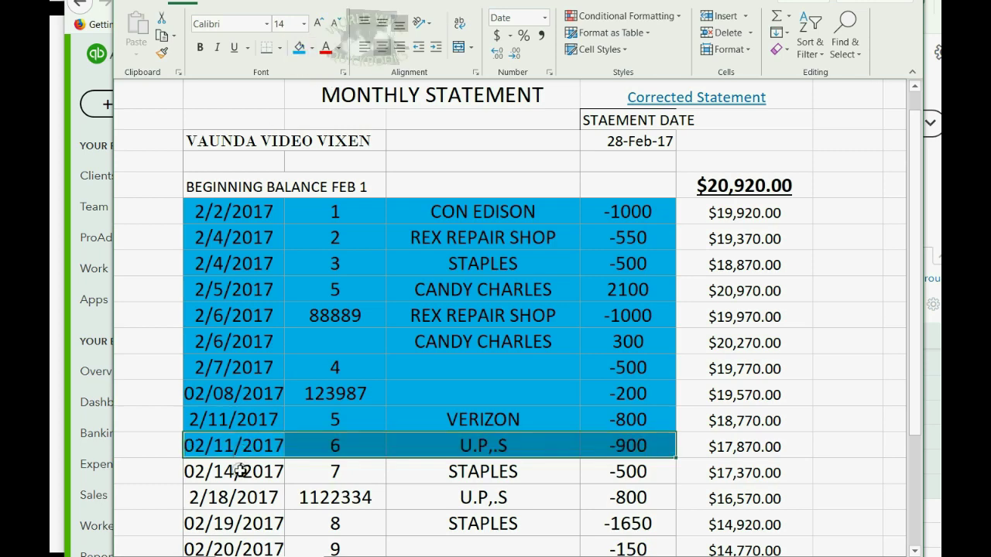
Mark the 500 STAPLES bill payment 7 as cleared in QuickBooks and fill its 02/14/2017 row on the Excel statement with light blue
drag(240, 470, 597, 473)
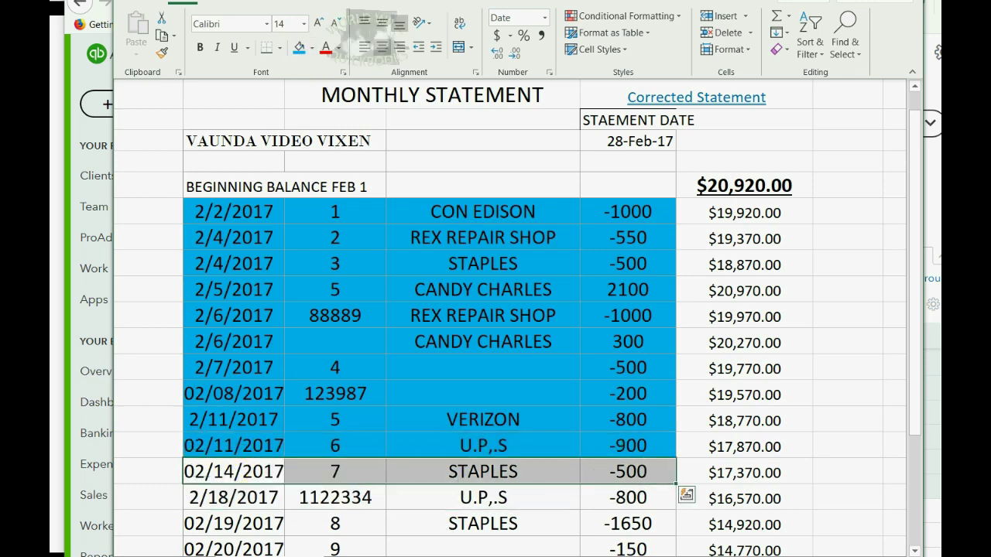
key(alt+Tab)
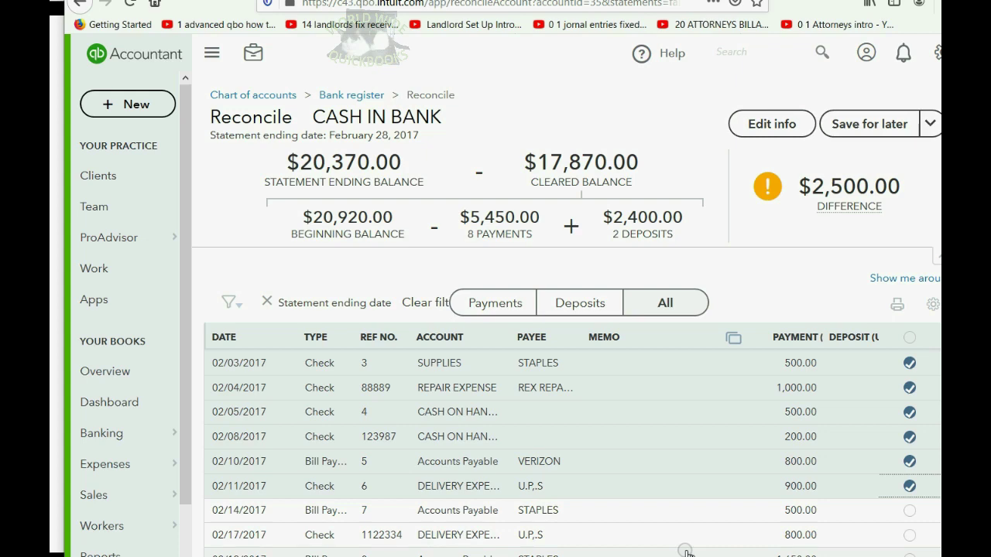
click(898, 513)
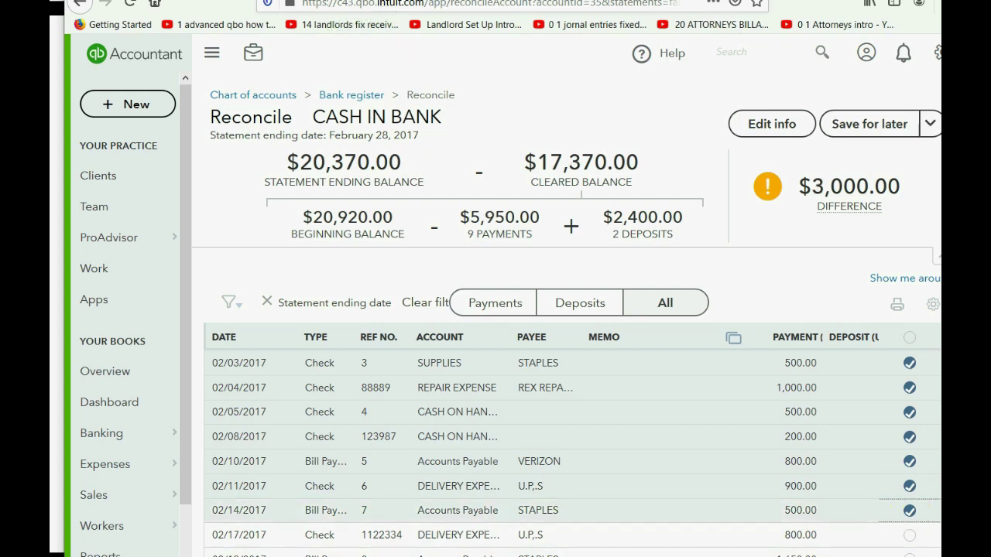
key(alt+Tab)
click(299, 47)
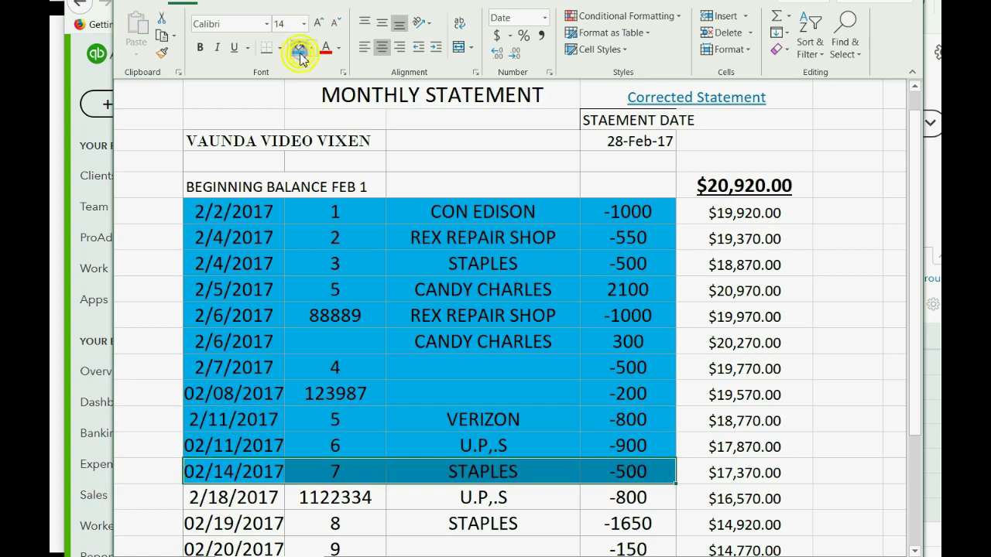
Mark the 800 U.P,.S check 1122334 as cleared in QuickBooks and fill its 2/18/2017 row on the Excel statement with light blue
drag(258, 504, 603, 503)
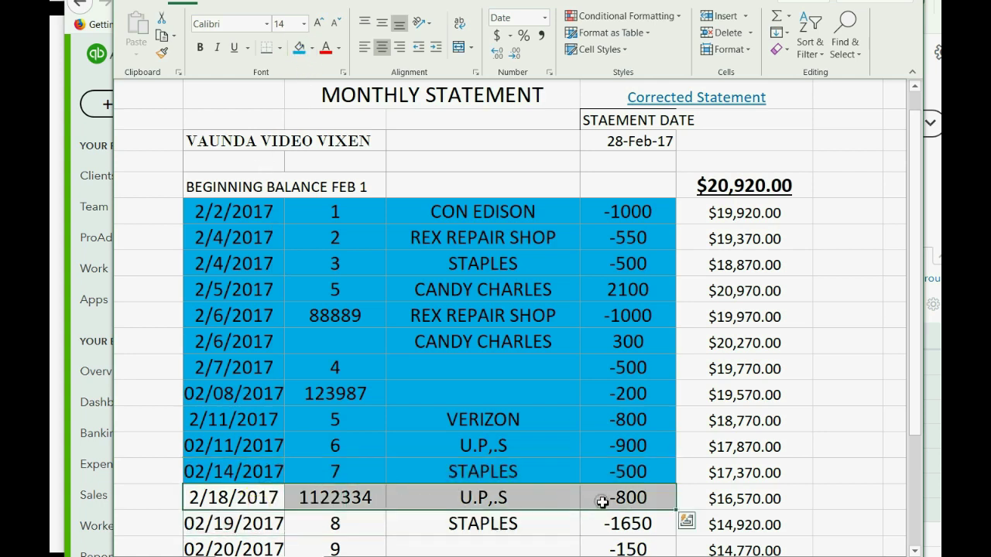
key(alt+Tab)
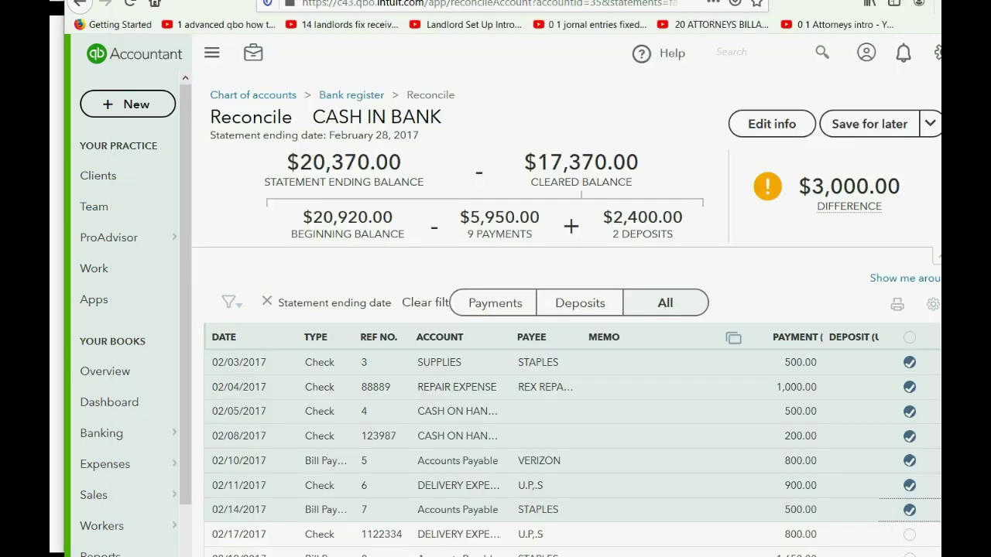
click(909, 535)
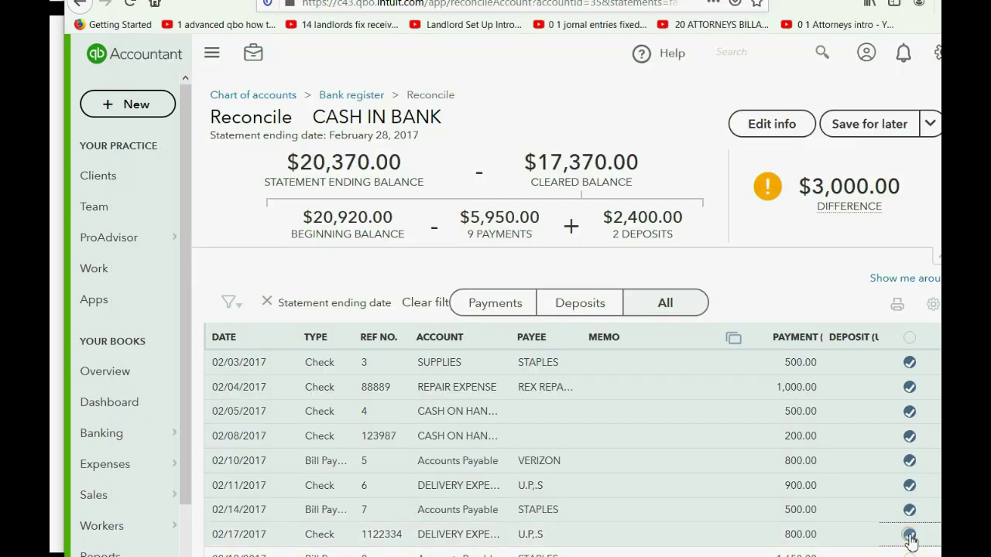
key(alt+Tab)
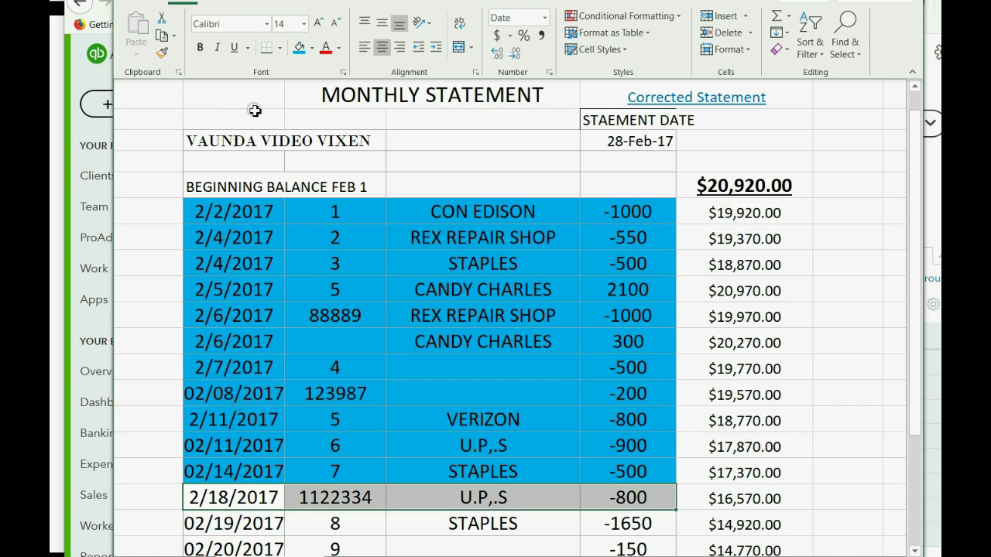
click(300, 51)
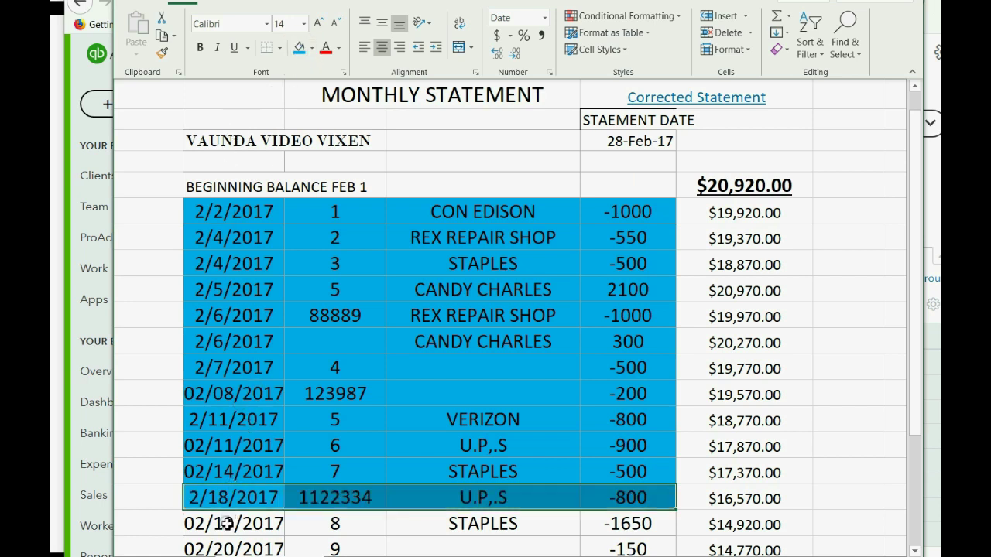
Mark the 1,650 STAPLES bill payment 8 as cleared in QuickBooks and fill its 02/19/2017 row on the Excel statement with light blue
drag(226, 533, 593, 527)
key(alt+Tab)
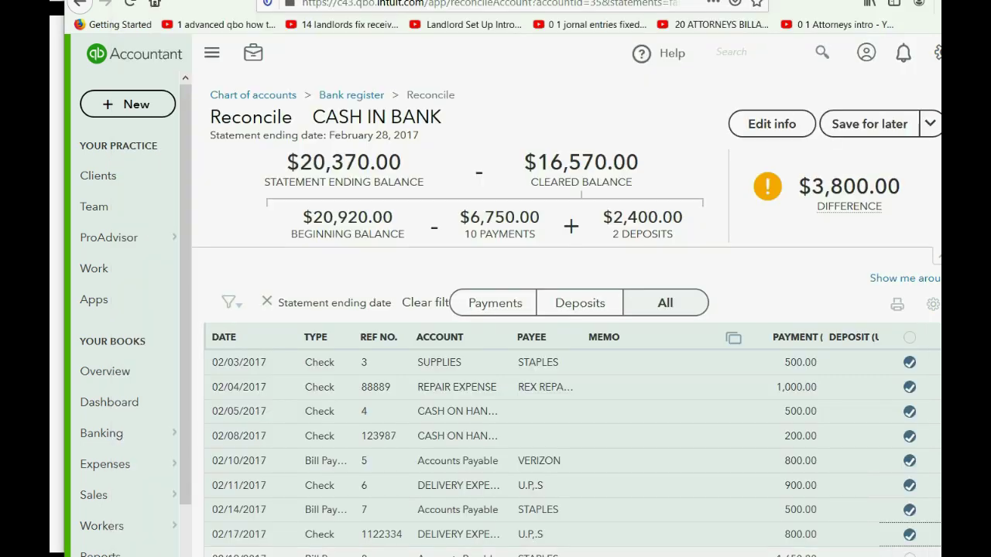
click(910, 556)
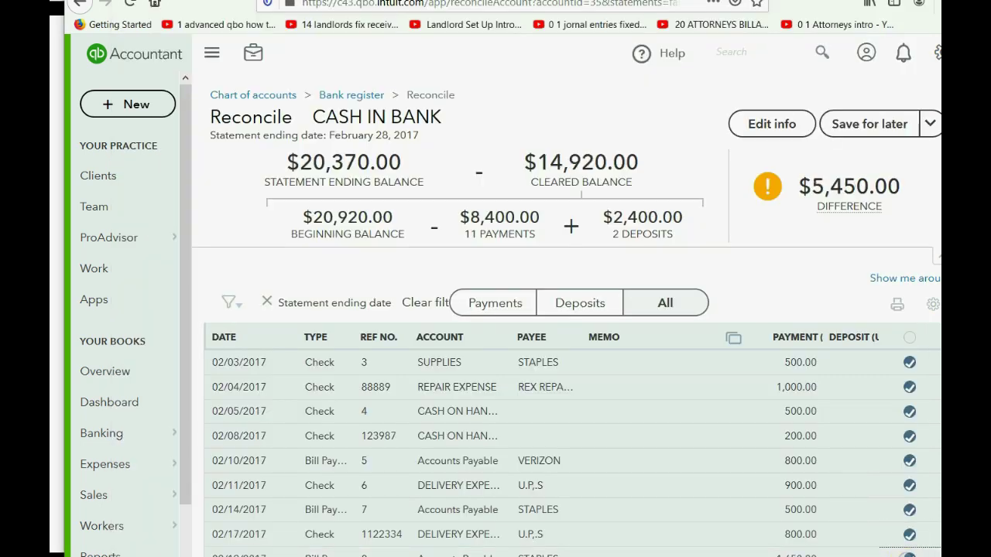
key(alt+Tab)
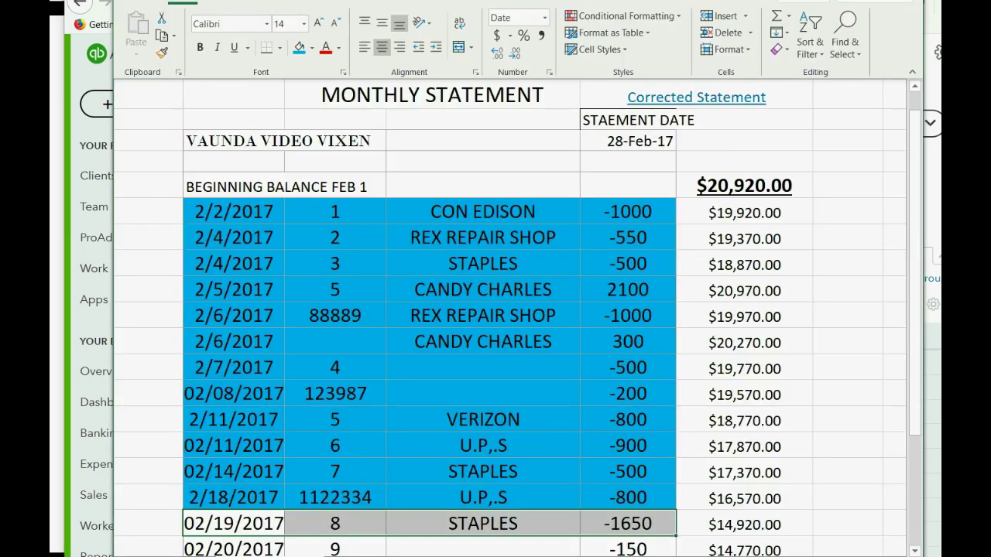
click(298, 48)
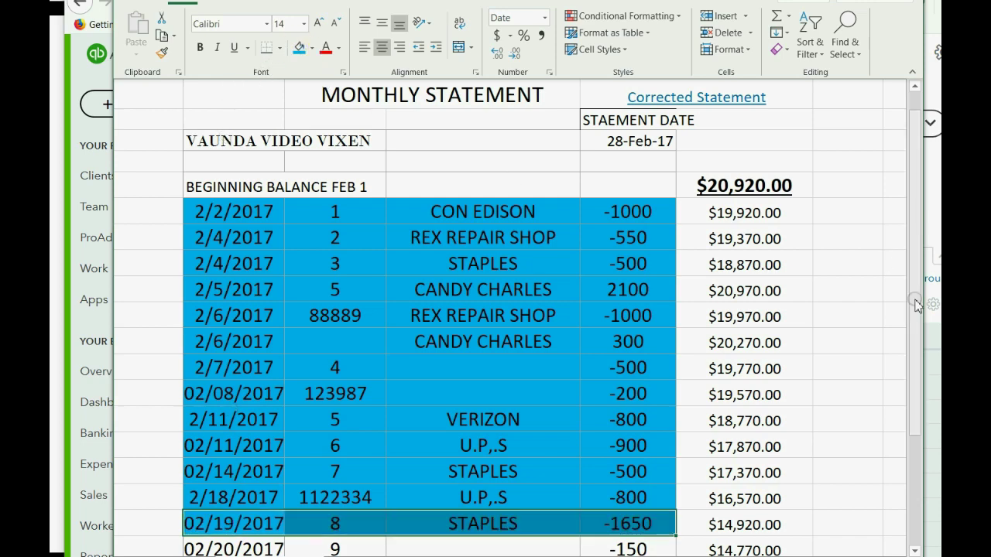
Mark the 150 check 9 as cleared in QuickBooks and fill its 02/20/2017 row on the Excel statement with light blue
drag(909, 310, 894, 436)
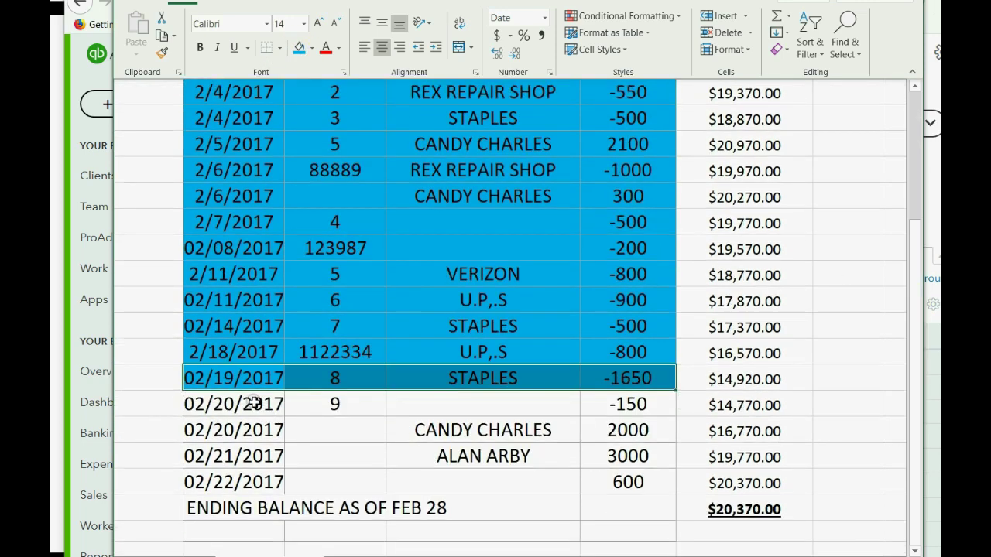
drag(254, 406, 654, 404)
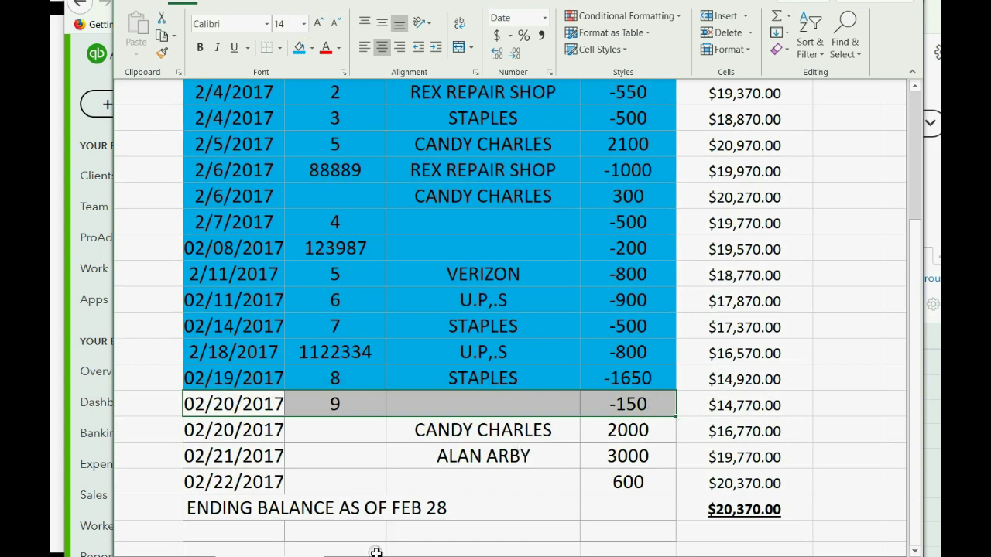
key(alt+Tab)
scroll(533, 511, down, 1)
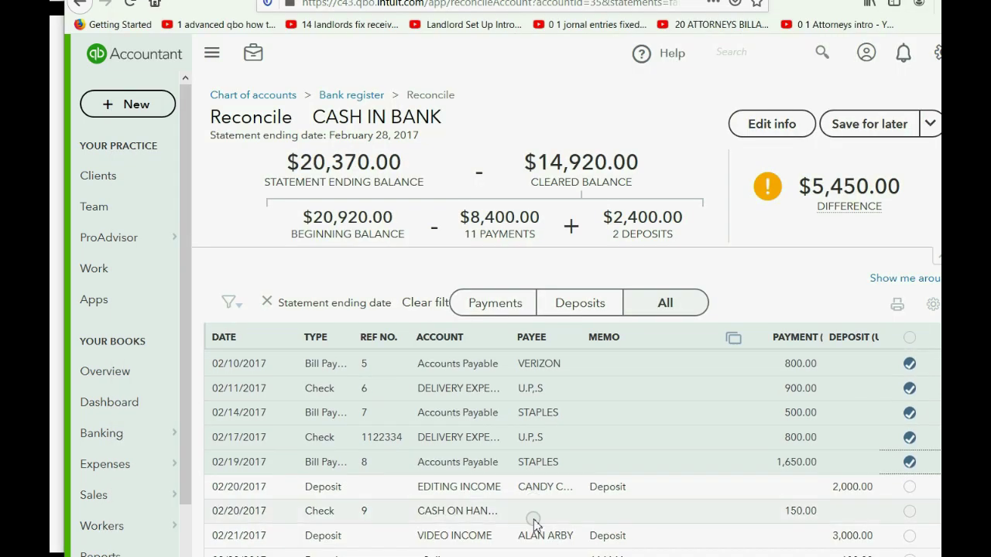
click(911, 513)
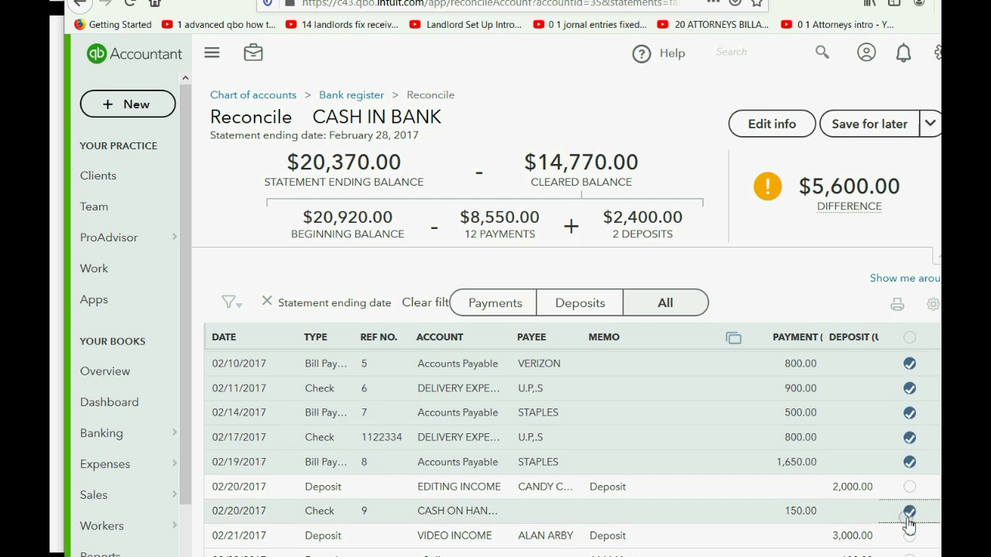
key(alt+Tab)
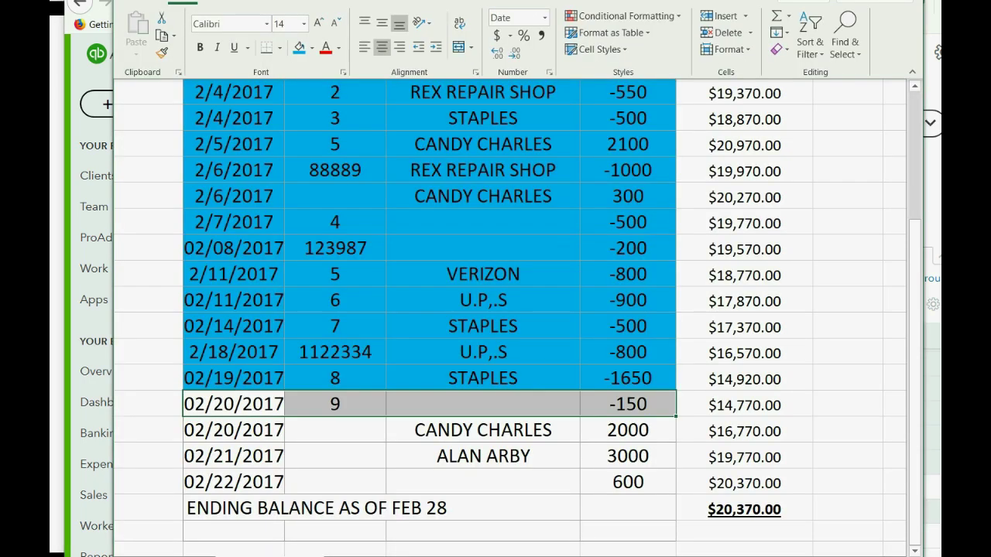
click(299, 48)
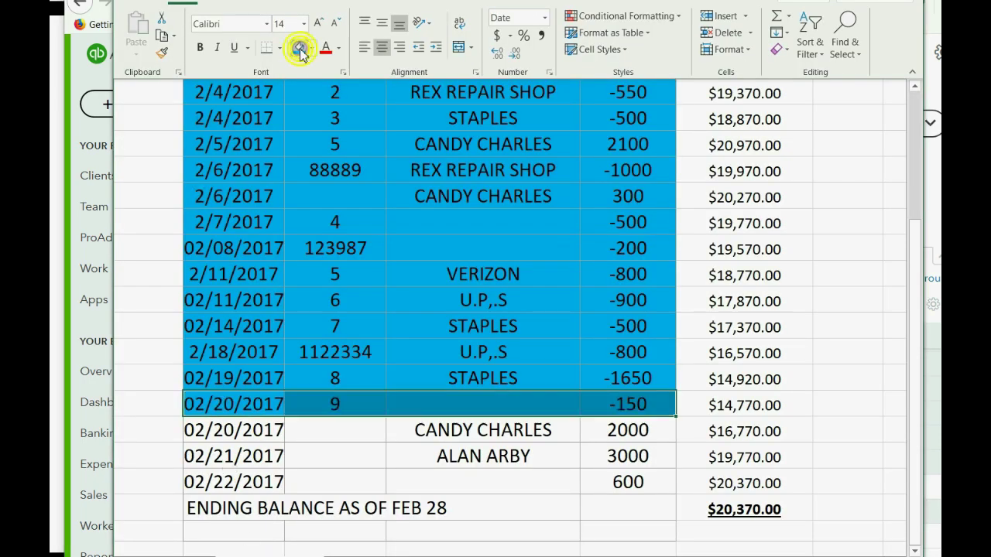
Mark the 2,000 deposit of 02/20/2017 as cleared in QuickBooks and fill its row on the Excel statement with light blue
drag(225, 427, 592, 426)
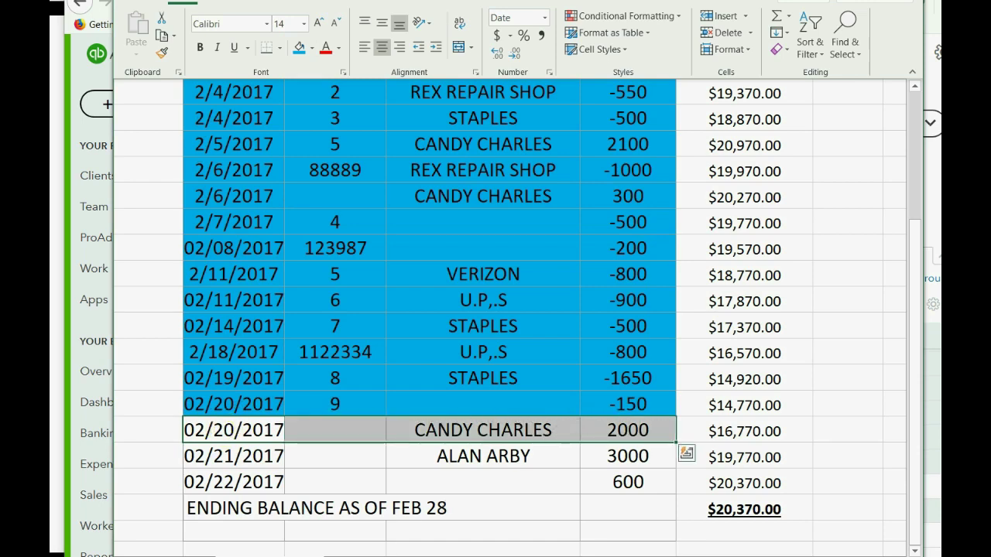
key(alt+Tab)
scroll(633, 532, down, 1)
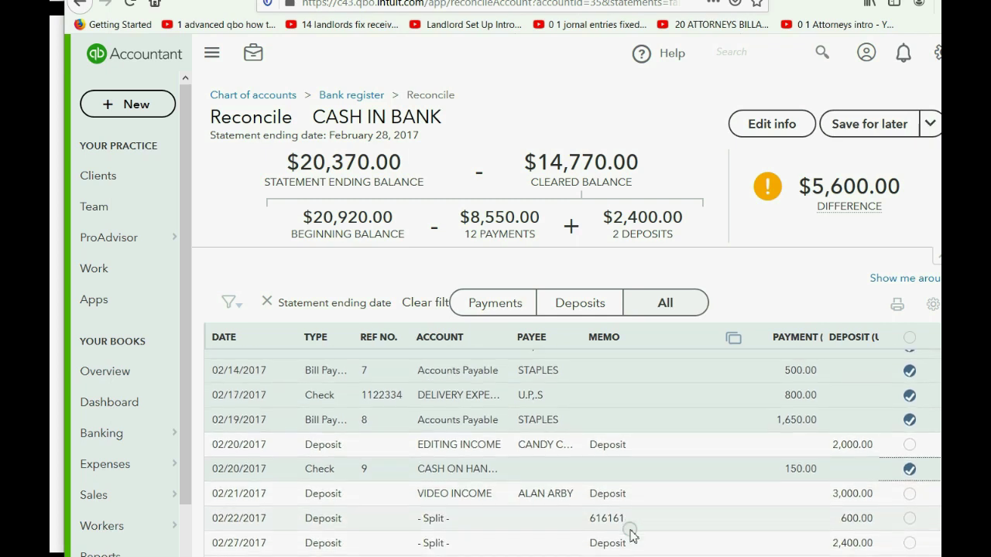
scroll(631, 533, up, 4)
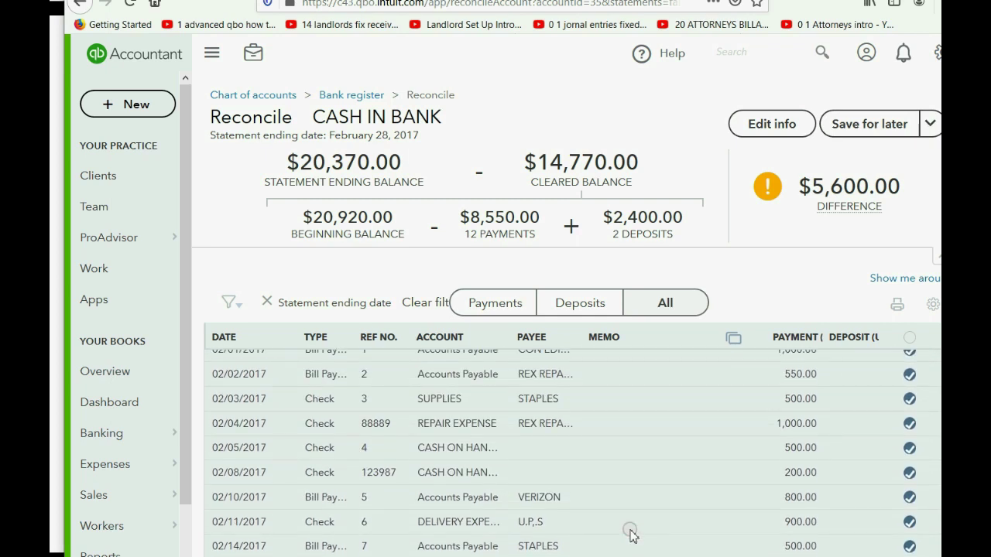
scroll(631, 533, up, 2)
scroll(631, 532, down, 5)
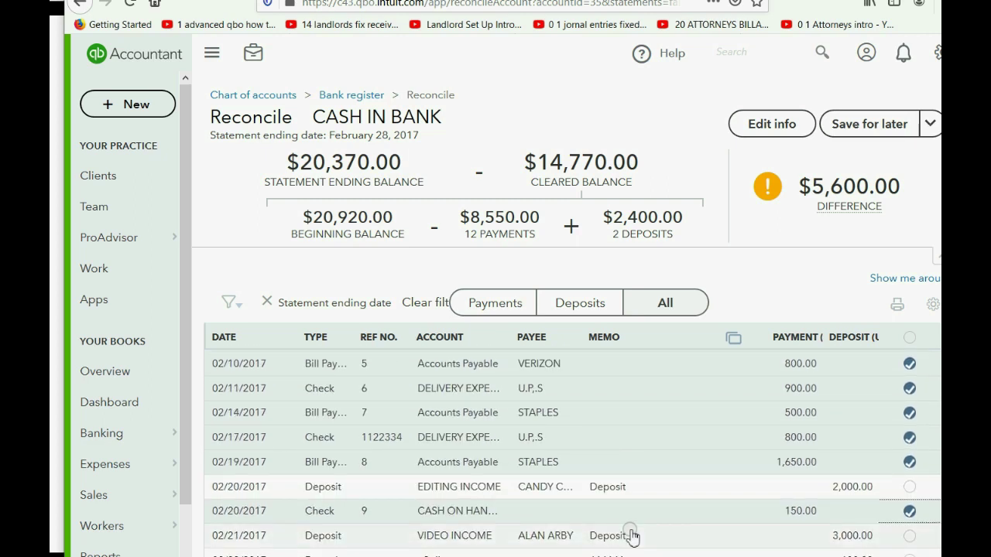
click(910, 487)
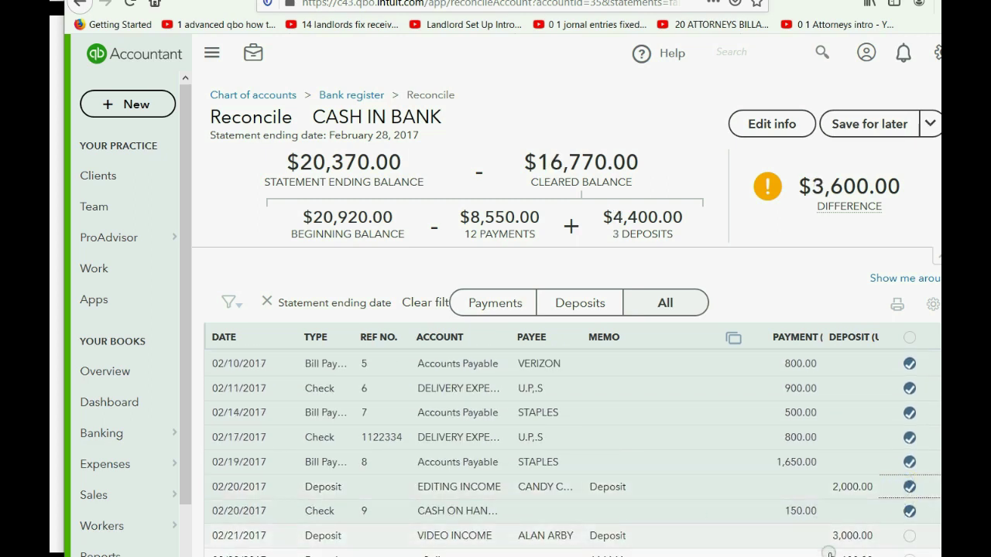
key(alt+Tab)
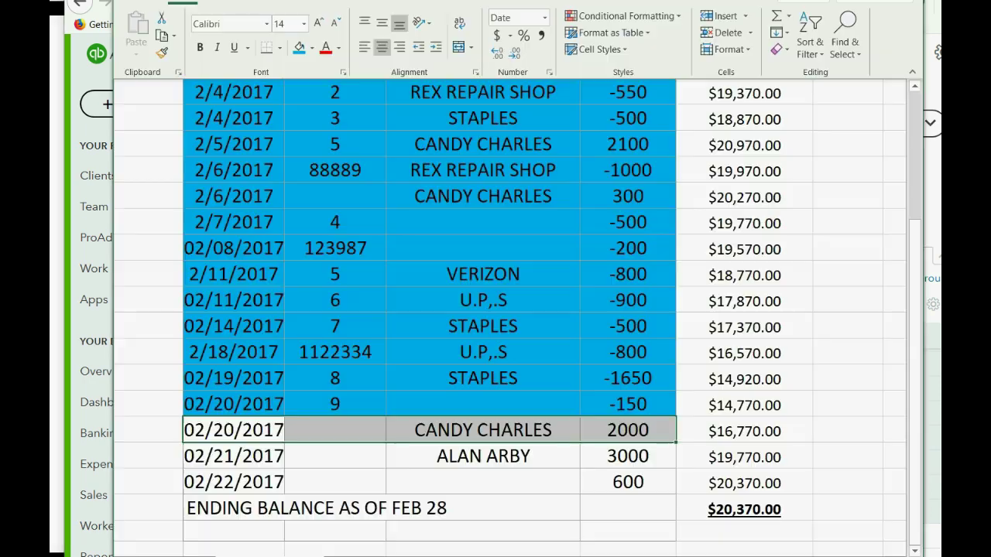
click(301, 48)
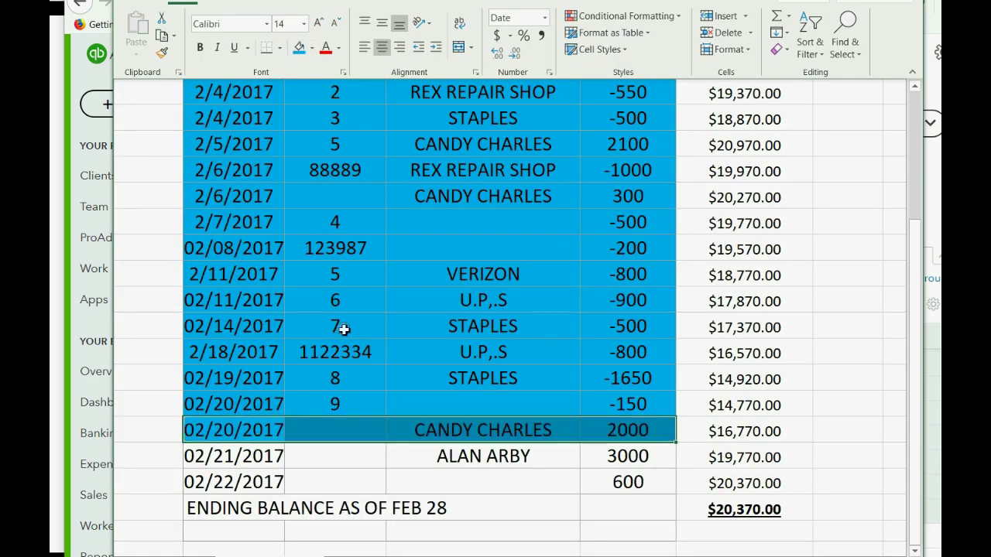
Mark the 3,000 deposit of 02/21/2017 as cleared in QuickBooks and fill its row on the Excel statement with light blue
drag(261, 454, 521, 475)
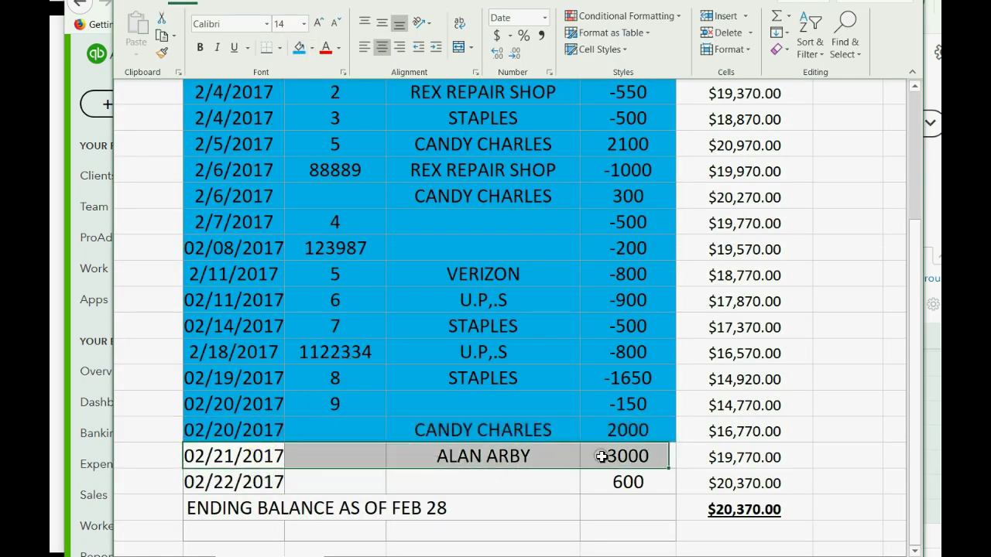
key(alt+Tab)
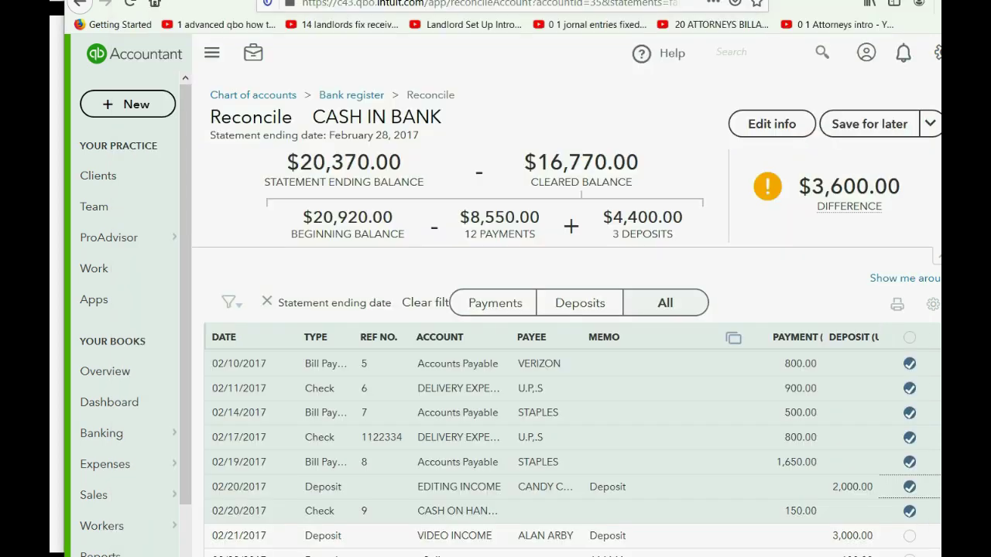
click(909, 536)
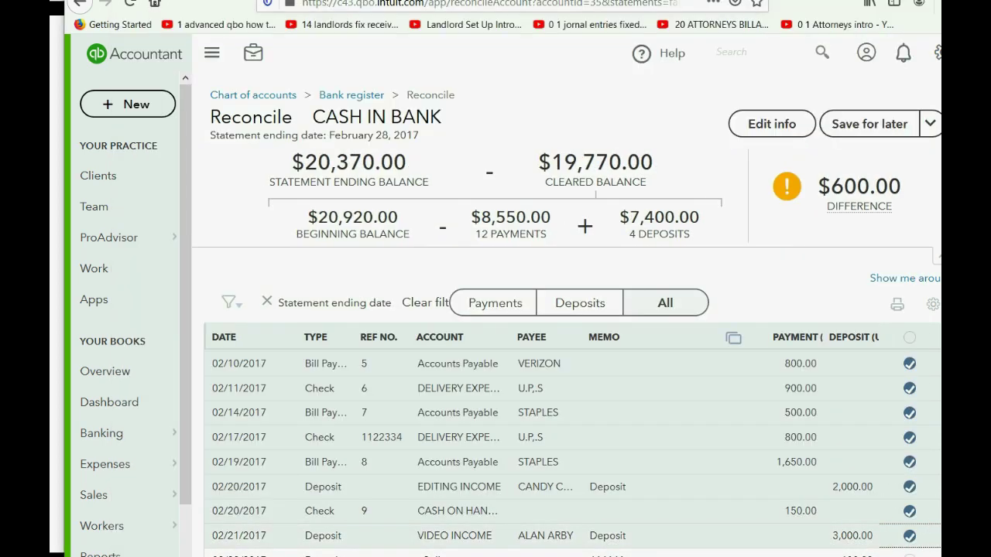
key(alt+Tab)
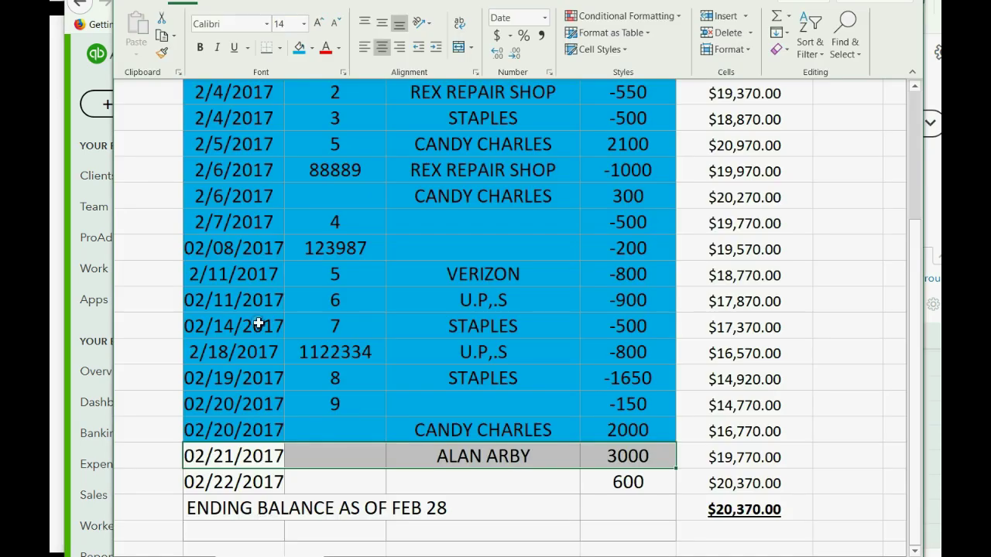
click(299, 48)
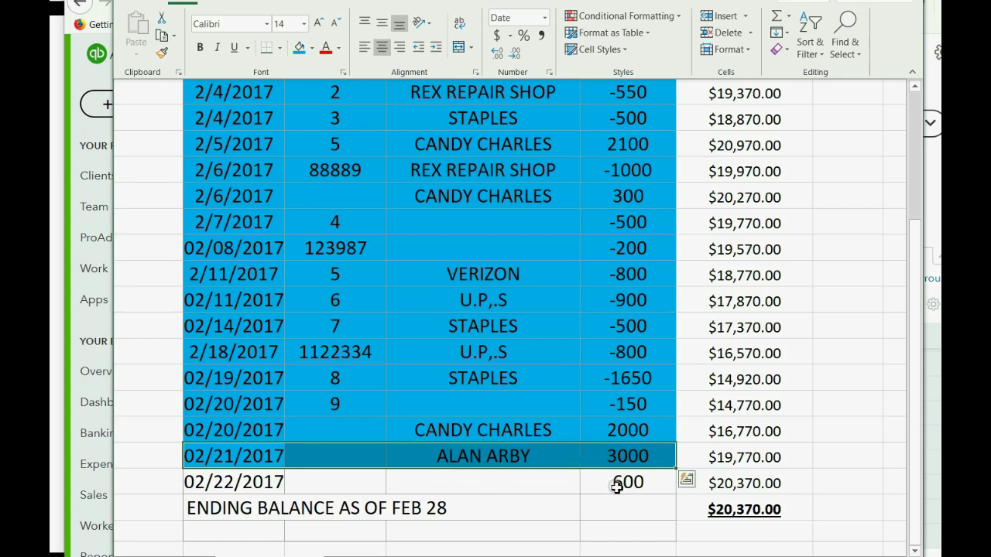
Fill the 600 deposit's 02/22/2017 row on the Excel statement with light blue and mark the deposit as cleared in QuickBooks
key(alt+Tab)
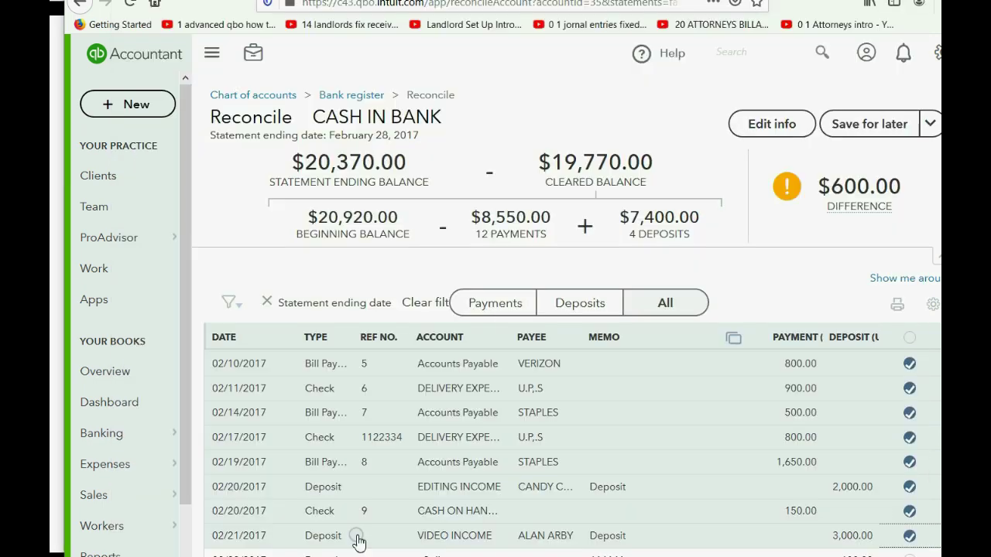
mouse_move(840, 197)
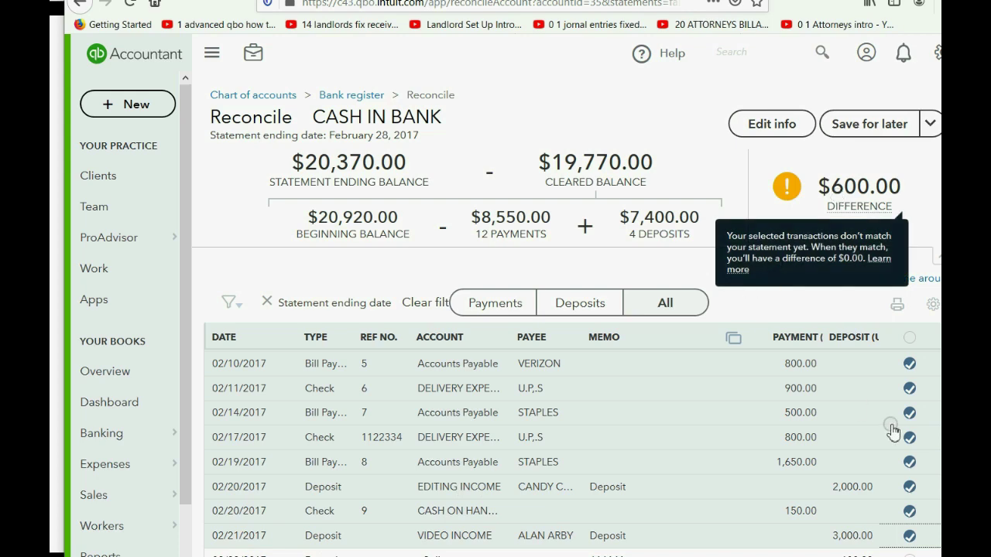
scroll(892, 432, down, 1)
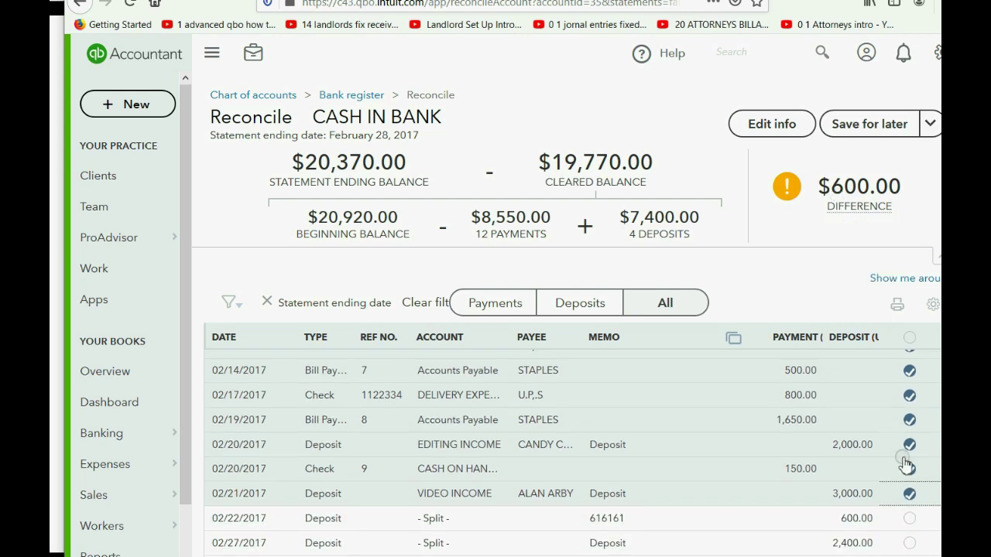
key(alt+Tab)
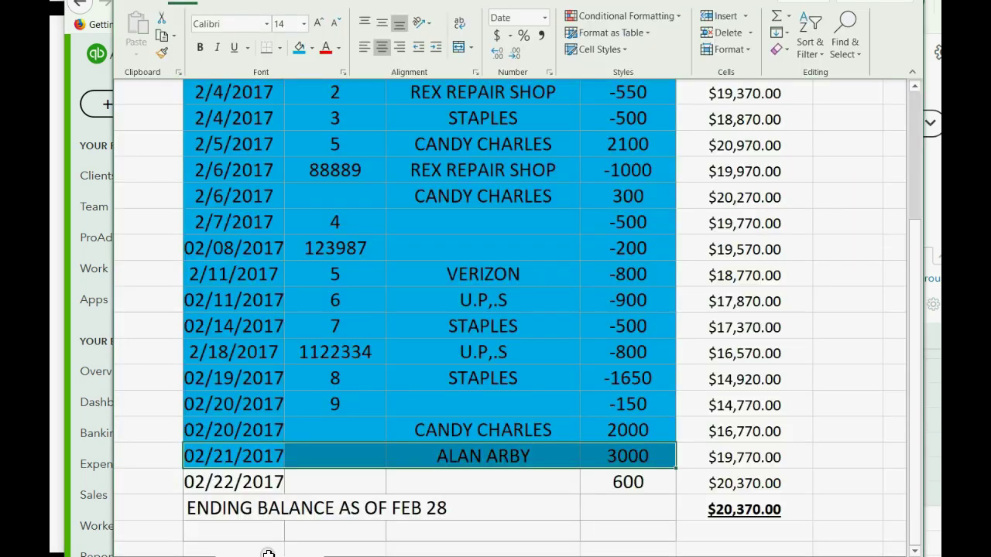
click(262, 485)
drag(340, 482, 590, 481)
click(299, 48)
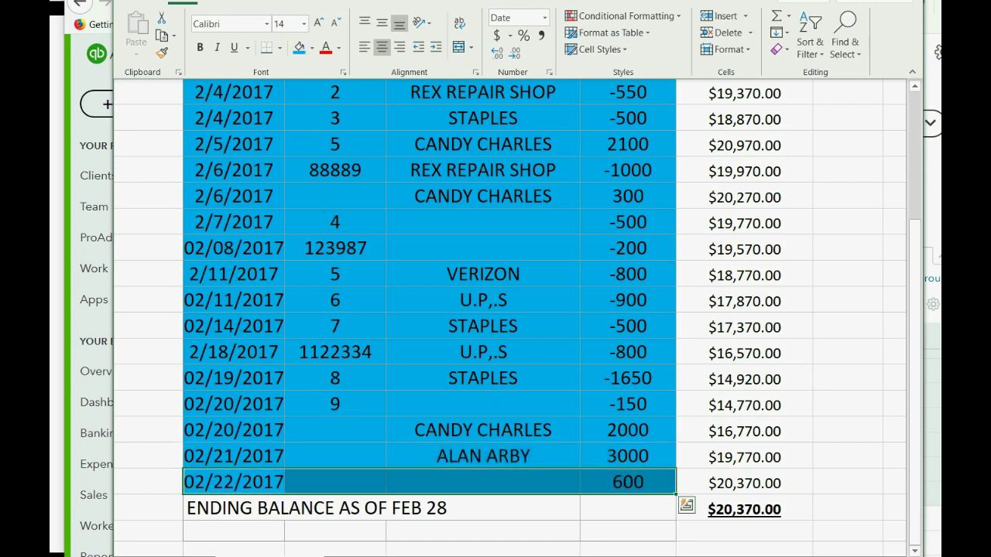
key(alt+Tab)
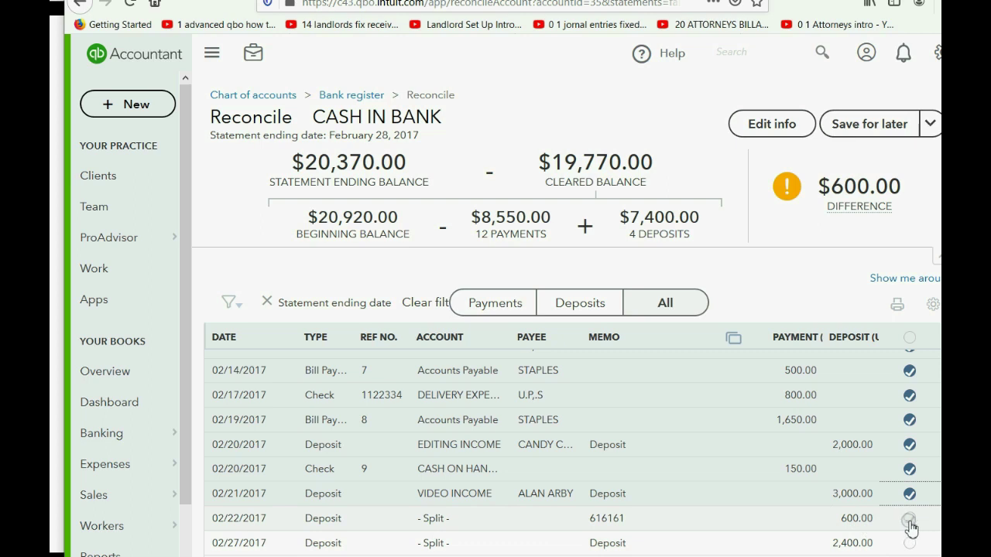
click(909, 519)
Check the QuickBooks difference and cleared balance against the Excel statement's ending balance, and finish the CASH IN BANK reconciliation
mouse_move(871, 207)
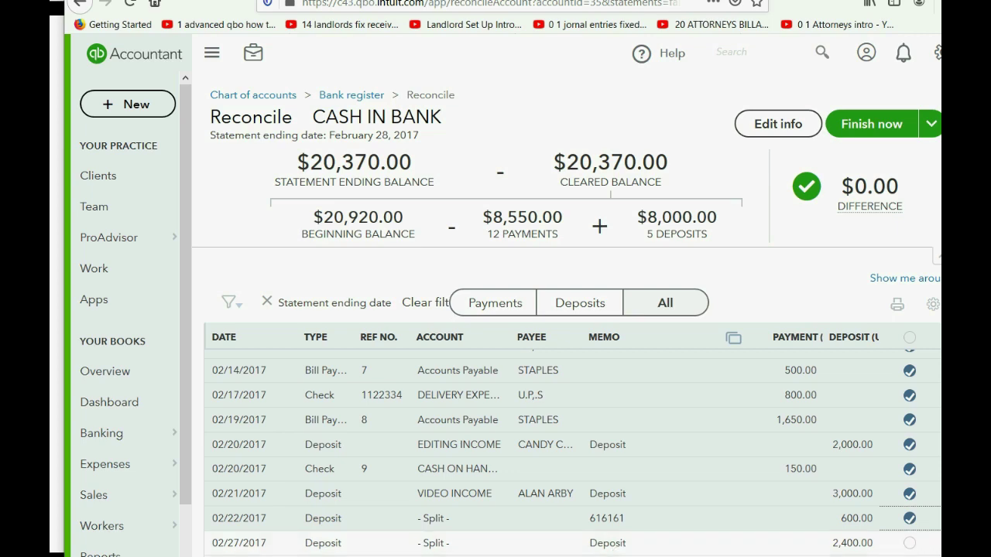
key(alt+Tab)
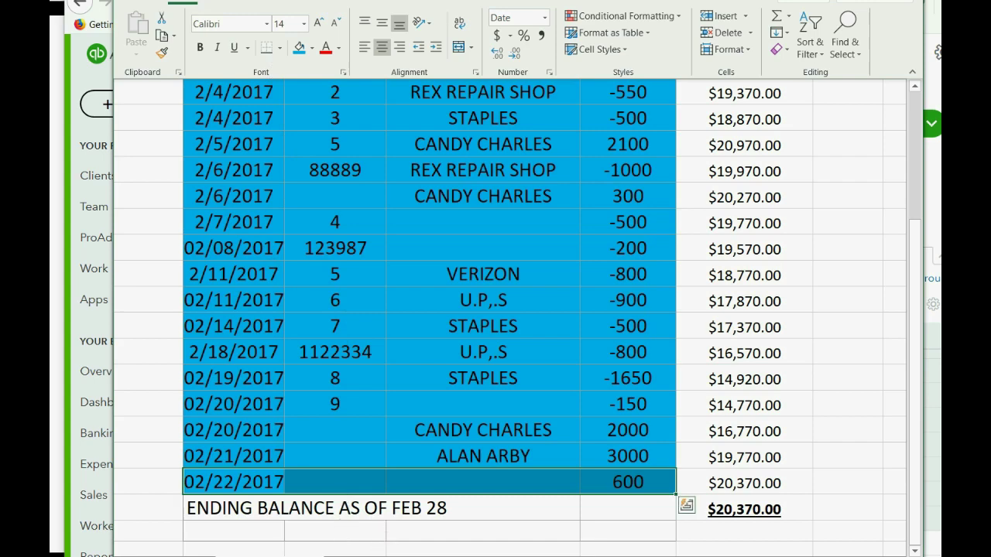
key(alt+Tab)
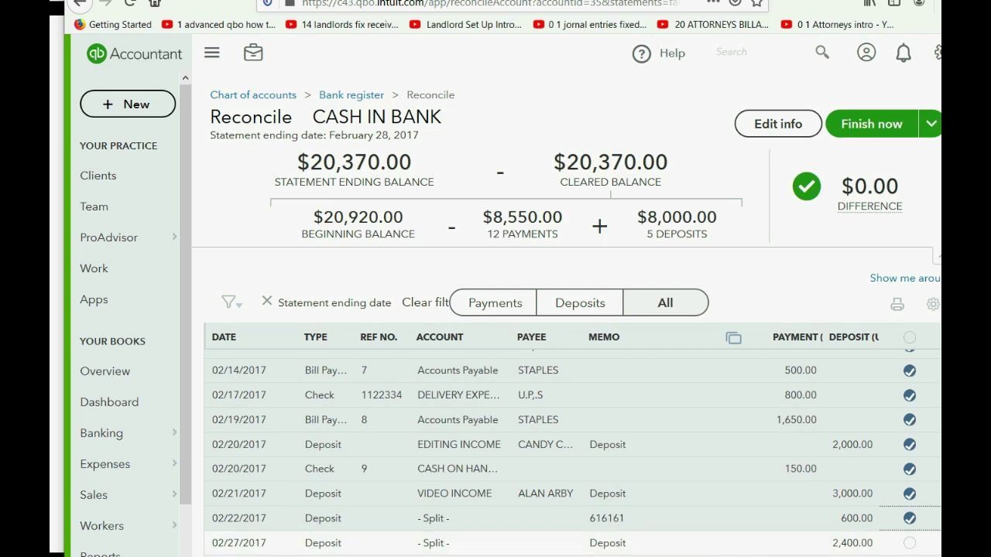
key(alt+Tab)
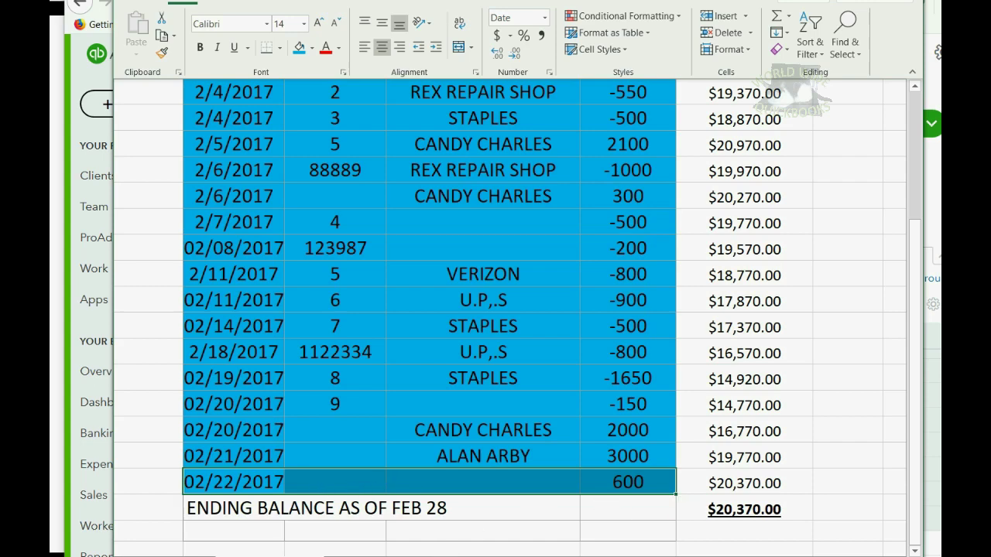
key(alt+Tab)
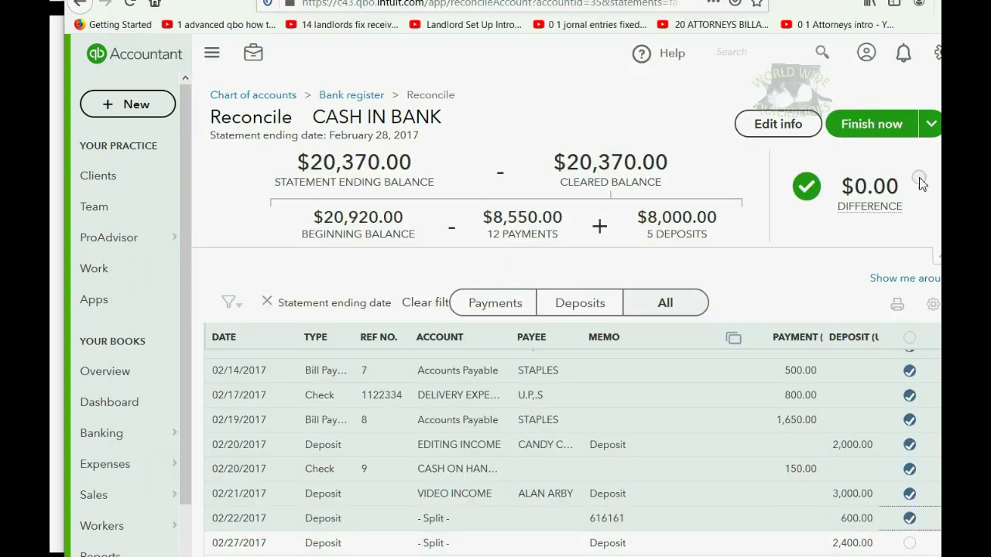
mouse_move(888, 223)
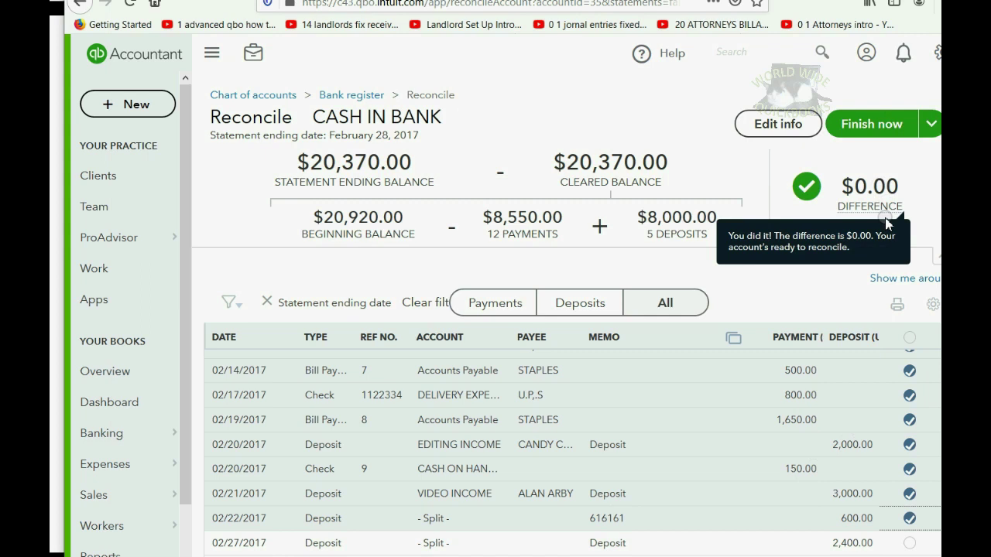
click(883, 127)
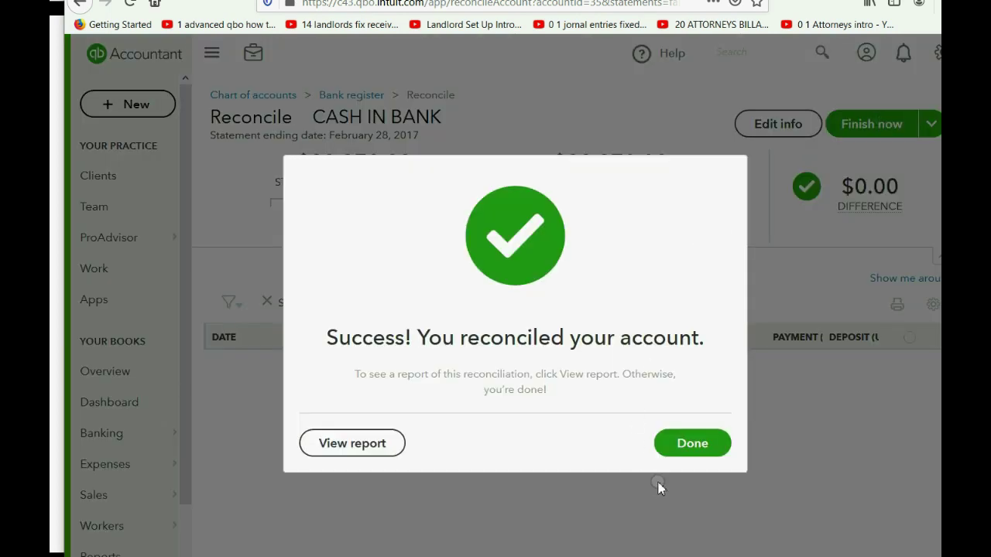
View the reconciliation report for the period just completed, review its sections and return to the Reconcile page
click(692, 444)
click(355, 440)
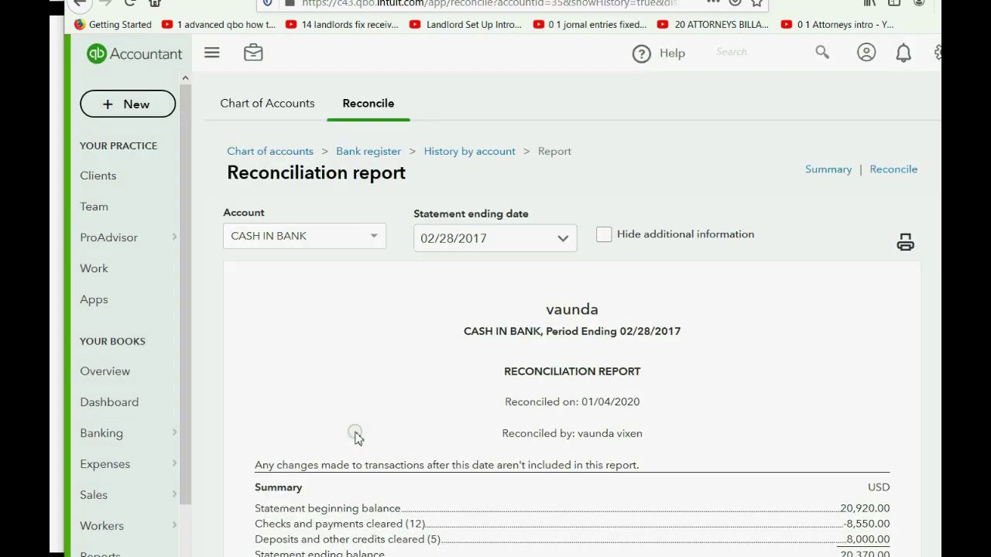
scroll(411, 422, down, 15)
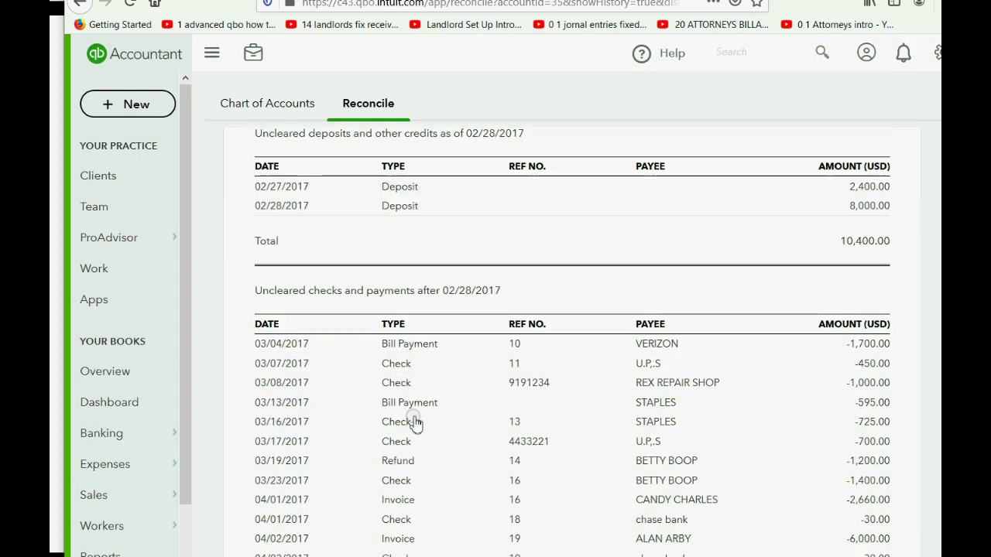
scroll(414, 422, up, 15)
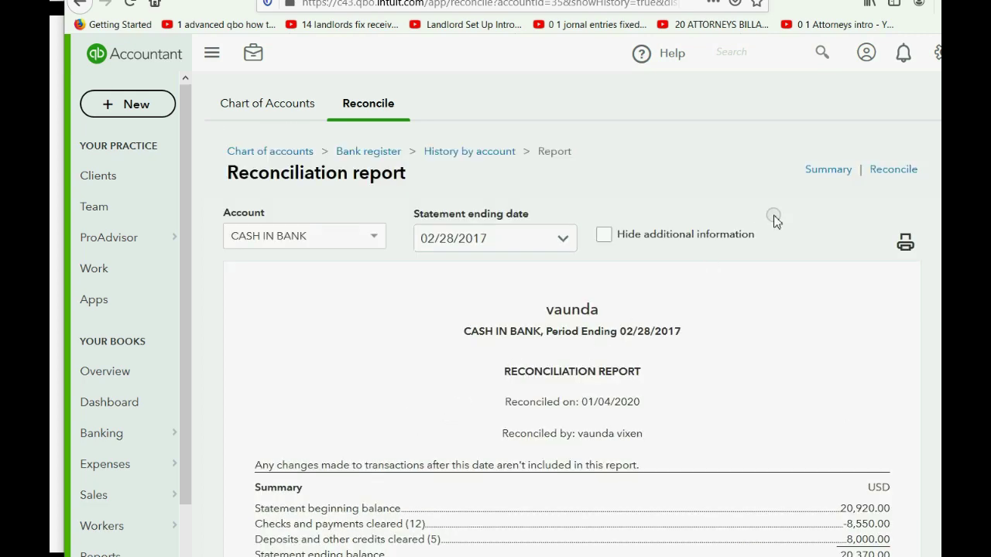
click(890, 170)
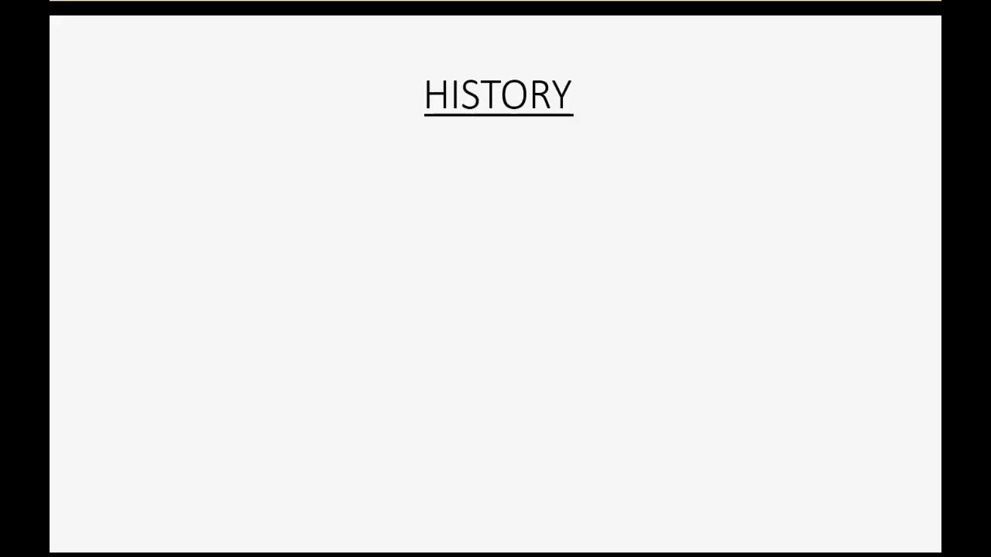
click(636, 418)
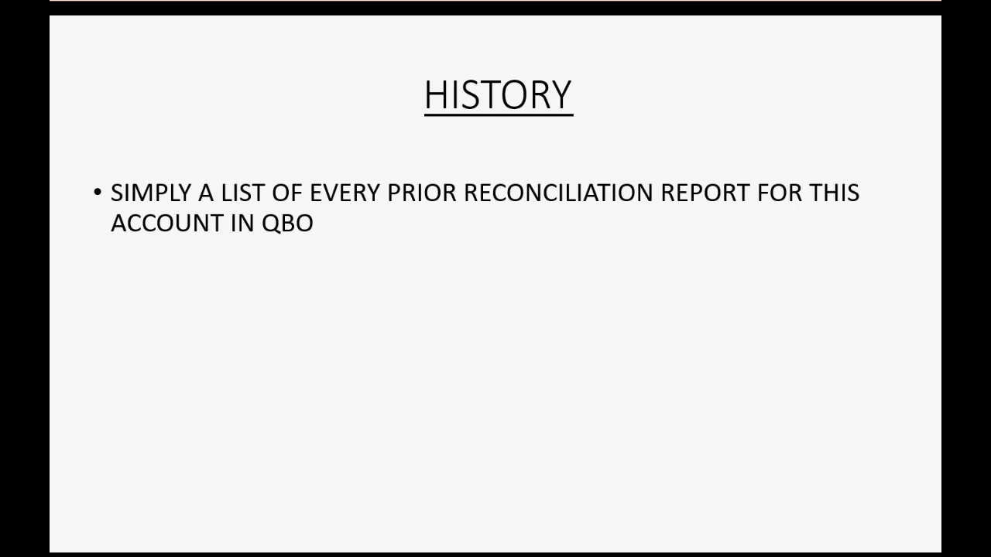
click(470, 323)
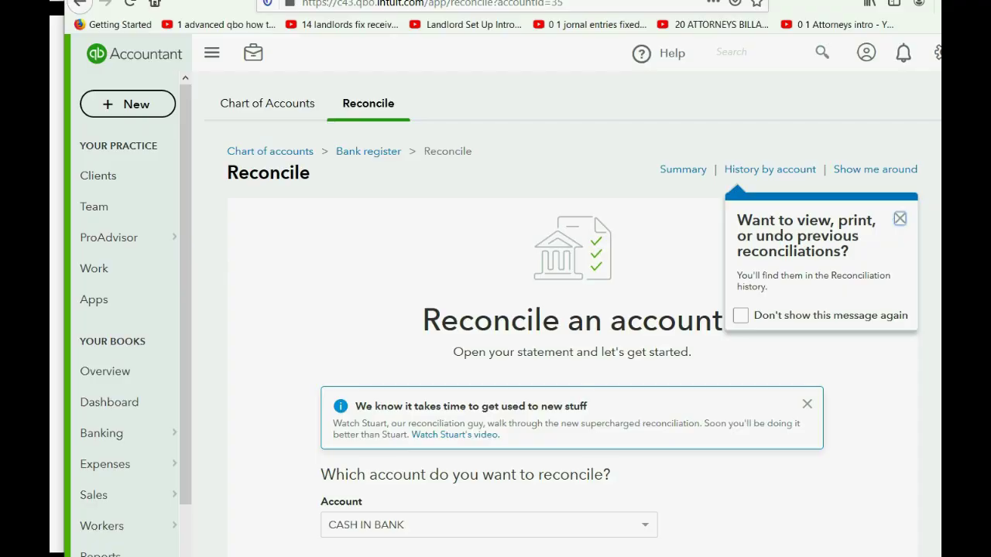
Open the 02/28/2017 reconciliation report from the 2017 entries in CASH IN BANK's history by account, and review its summary and details
click(747, 167)
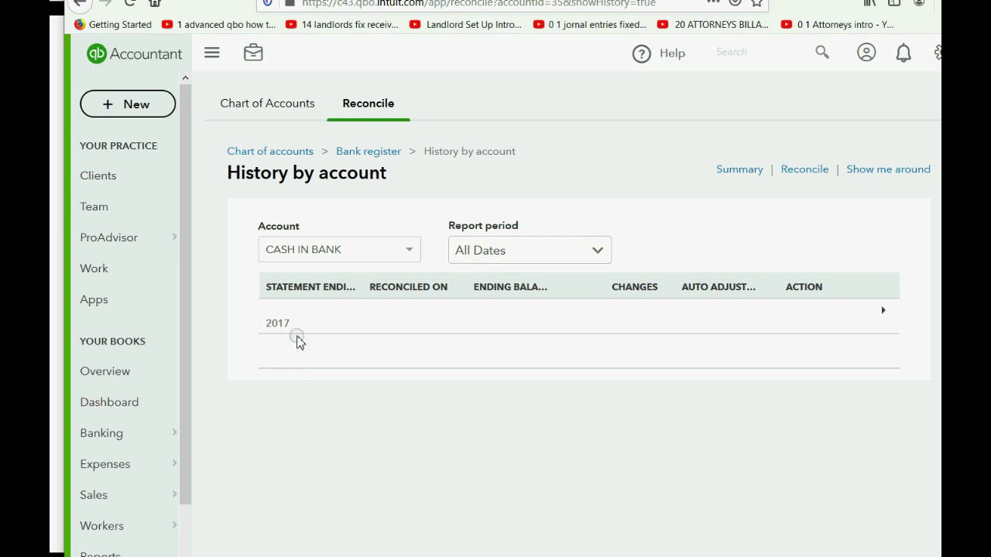
click(883, 311)
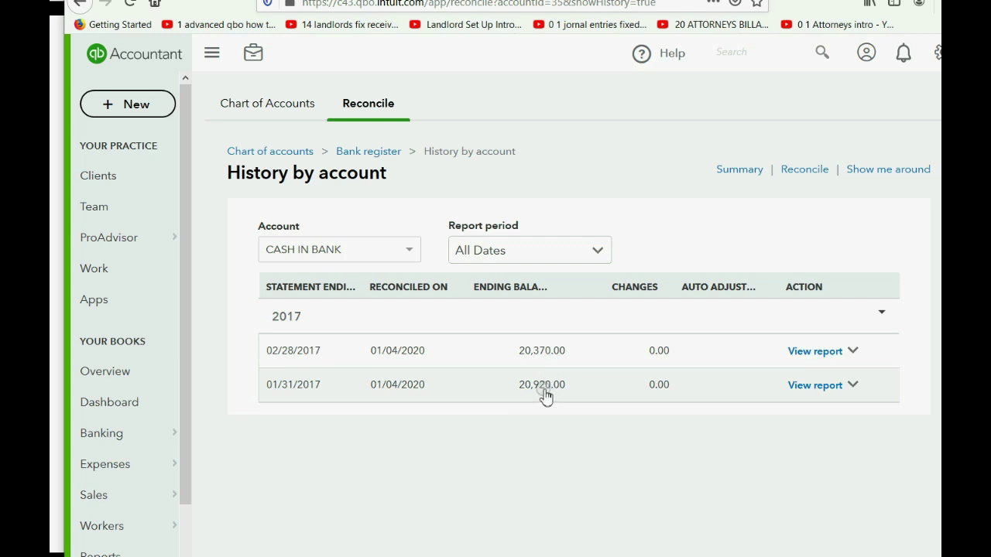
click(803, 358)
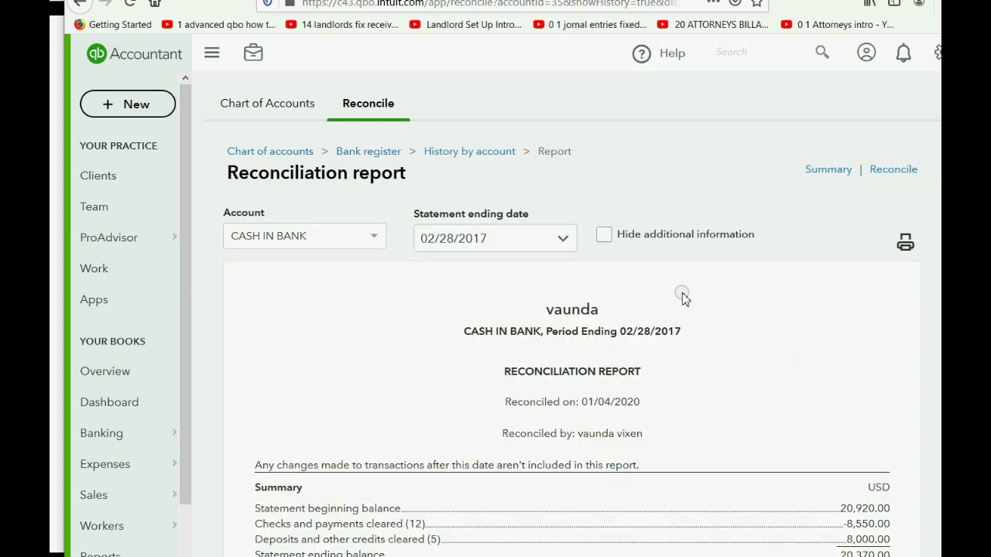
scroll(682, 298, down, 6)
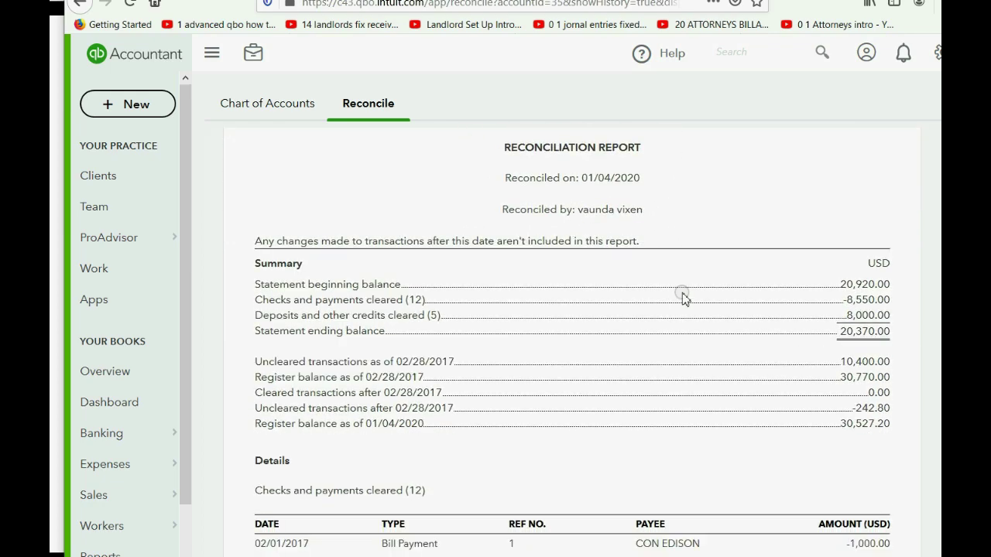
scroll(682, 298, down, 10)
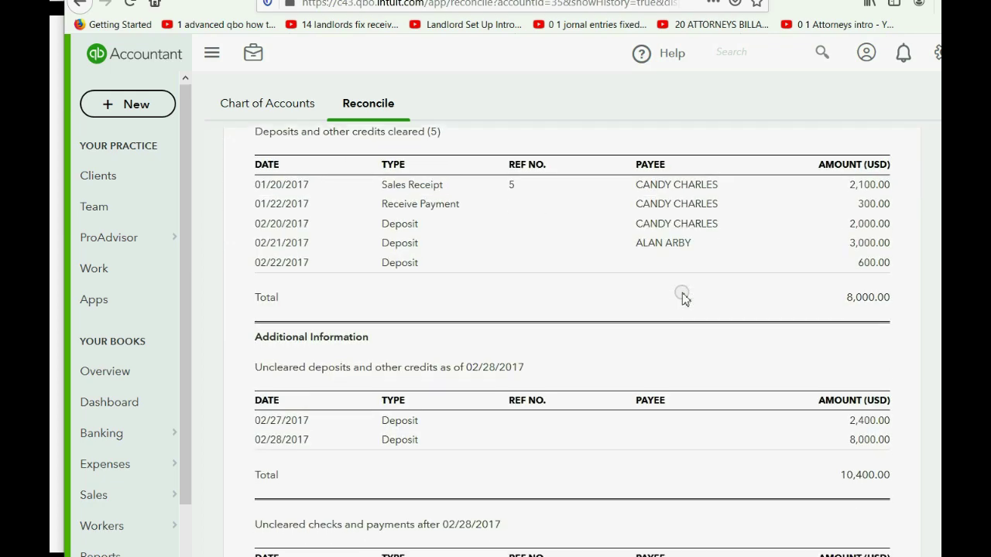
scroll(683, 298, up, 8)
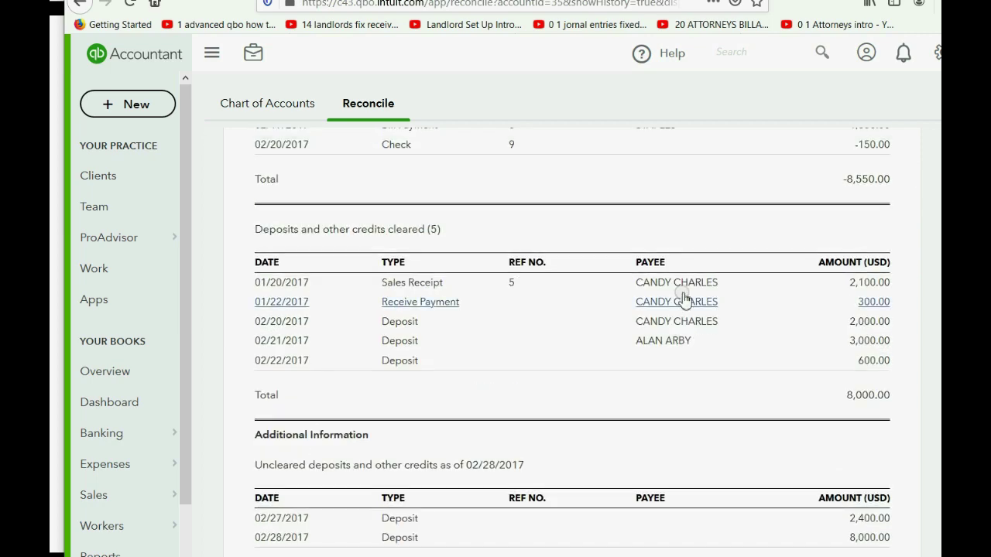
scroll(685, 300, up, 7)
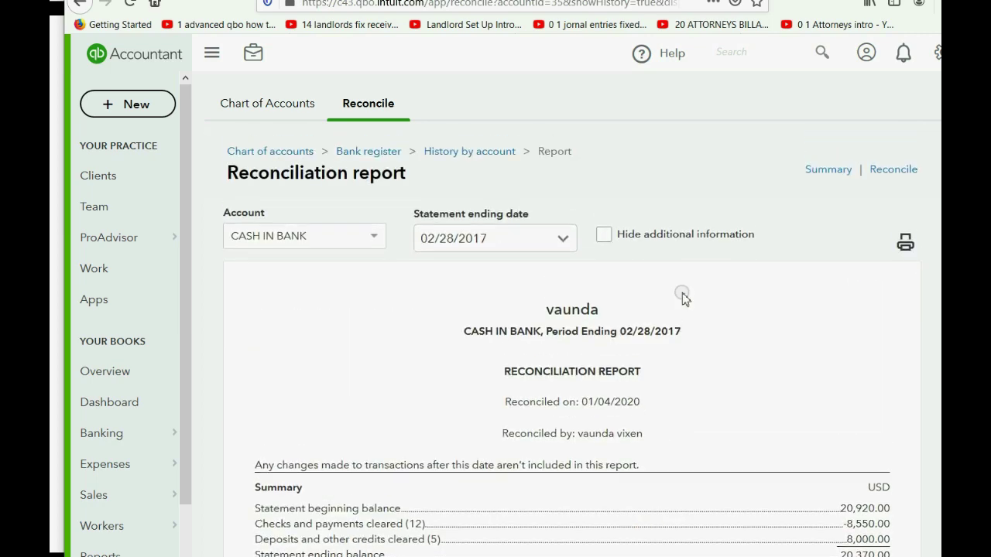